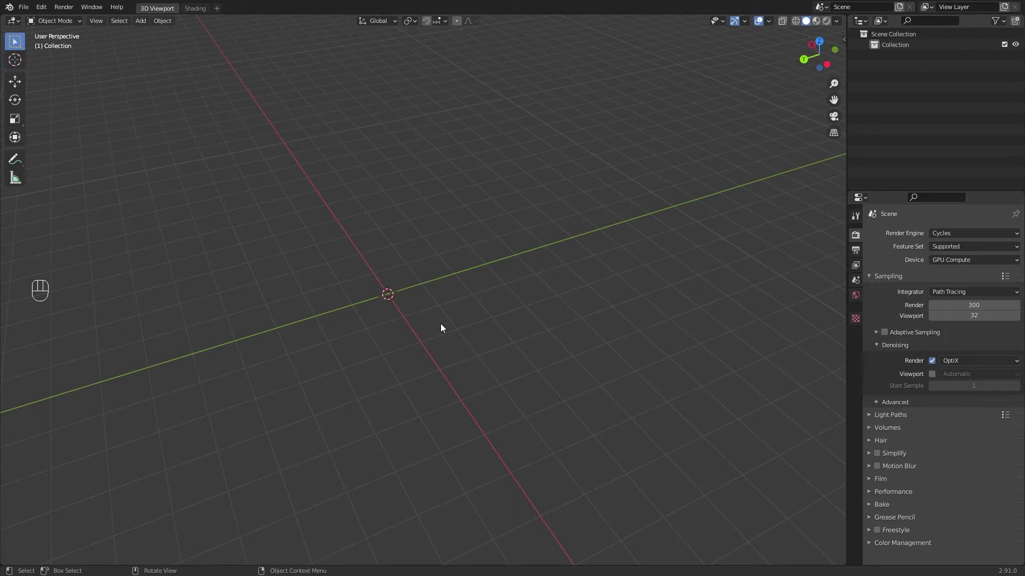
# Add a cylinder mesh with its cap fill type set to Triangle Fan.
pyautogui.moveTo(440, 324); pyautogui.dragTo(411, 316, button='middle')
pyautogui.hotkey('shift', 'a')
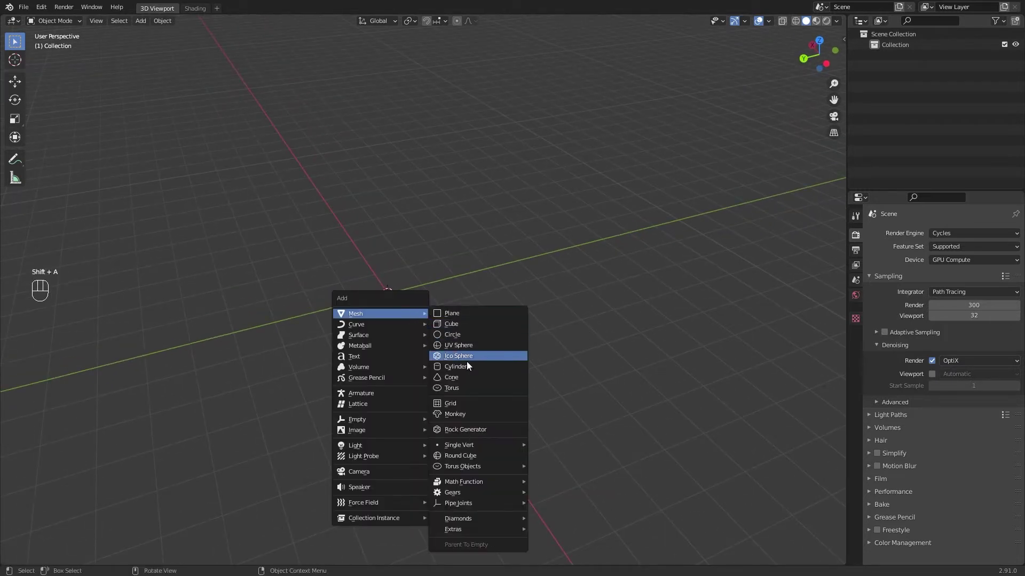
pyautogui.click(466, 366)
pyautogui.click(153, 463)
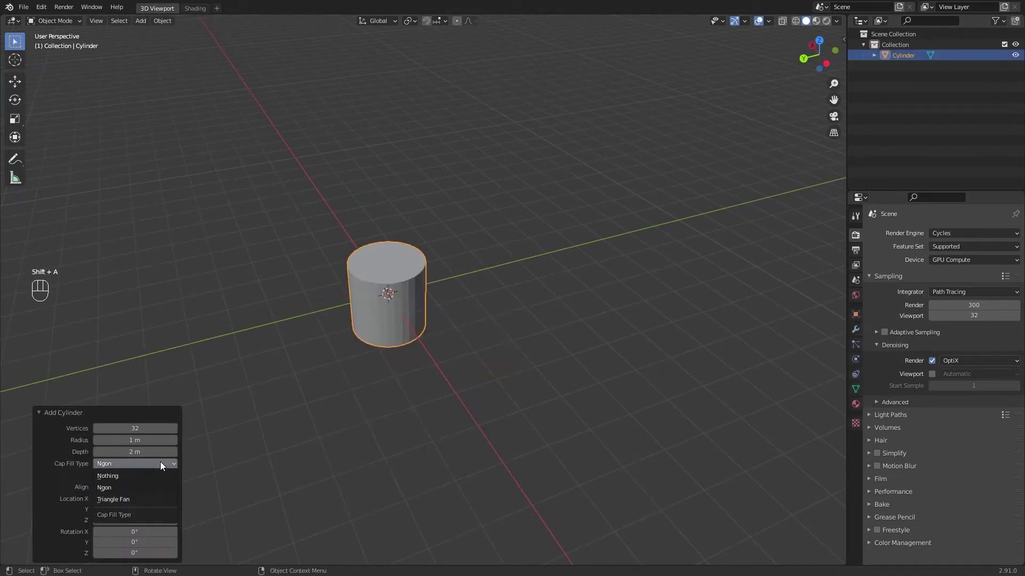
pyautogui.click(136, 500)
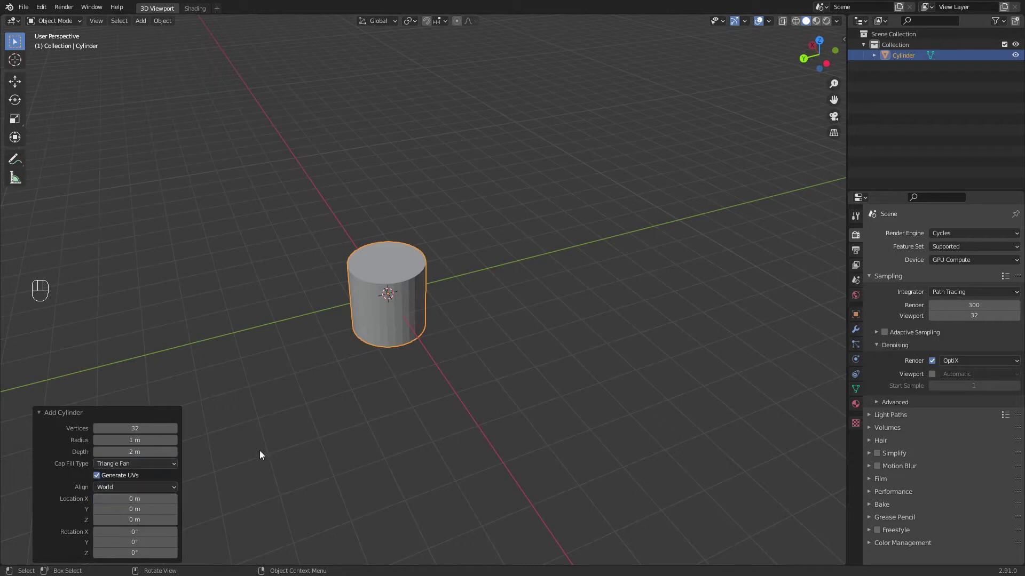
# Scale the whole cylinder up uniformly to about twice its size.
pyautogui.scroll(1, 431, 312)
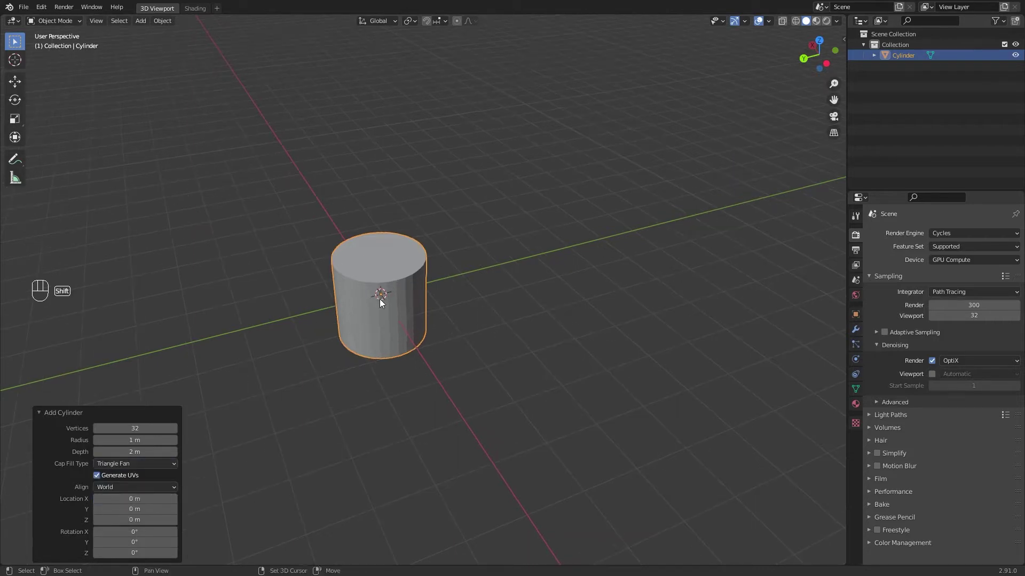
pyautogui.keyDown('alt'); pyautogui.moveTo(379, 297); pyautogui.dragTo(454, 331, button='middle'); pyautogui.keyUp('alt')
pyautogui.press('s')
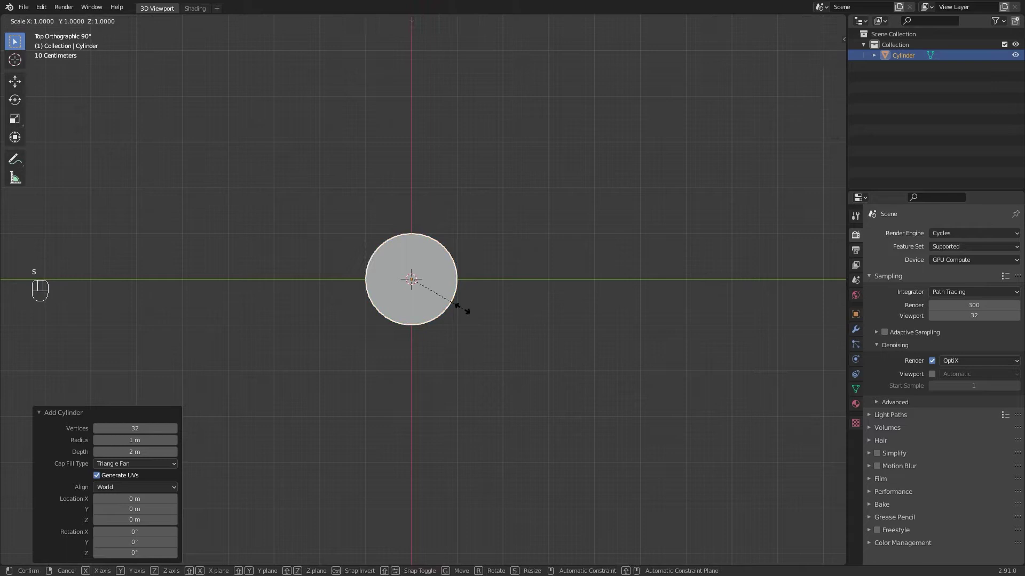
pyautogui.click(518, 320)
pyautogui.keyDown('alt'); pyautogui.moveTo(517, 319); pyautogui.dragTo(431, 295, button='middle'); pyautogui.keyUp('alt')
# In Edit Mode, flatten the cylinder's mesh along the Z axis with a scale factor of about 0.216.
pyautogui.press('Tab')
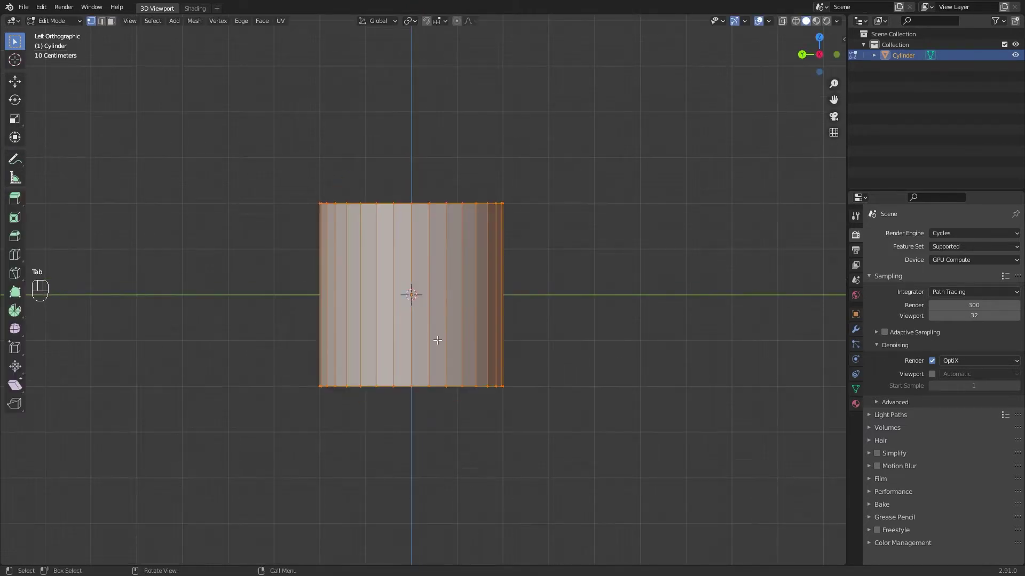
pyautogui.press('s')
pyautogui.press('z')
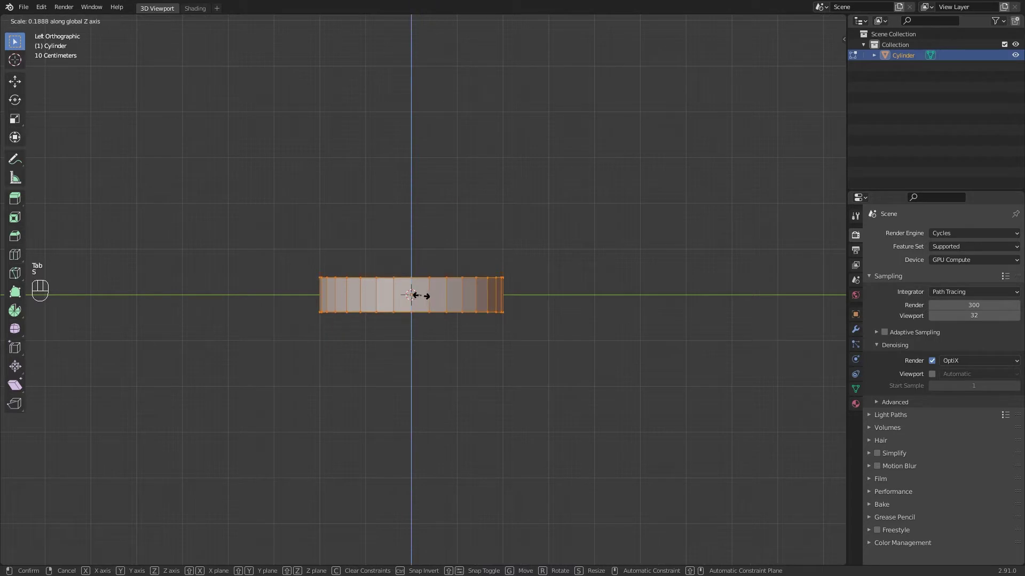
pyautogui.click(397, 315)
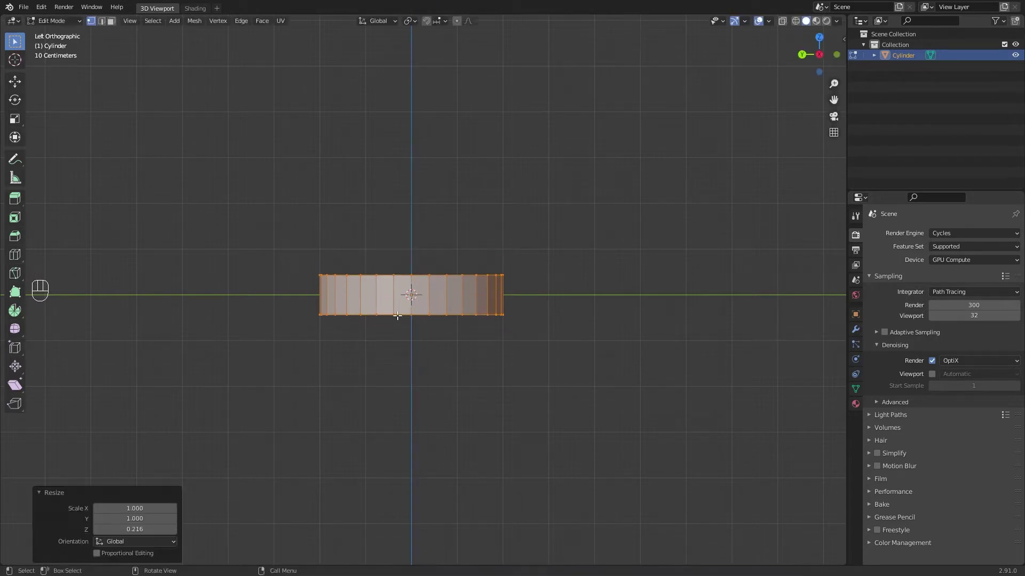
pyautogui.moveTo(397, 316); pyautogui.dragTo(423, 348, button='middle')
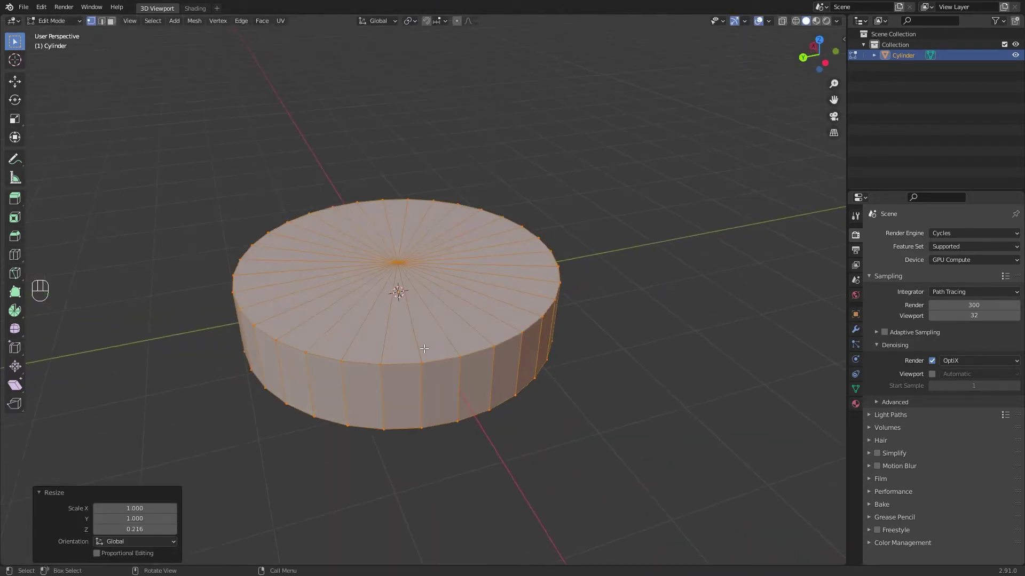
# Select the cylinder's upper cap through its rim loop and centre vertex, and inset it about 0.14 m.
pyautogui.press('2')
pyautogui.keyDown('alt'); pyautogui.click(451, 358); pyautogui.keyUp('alt')
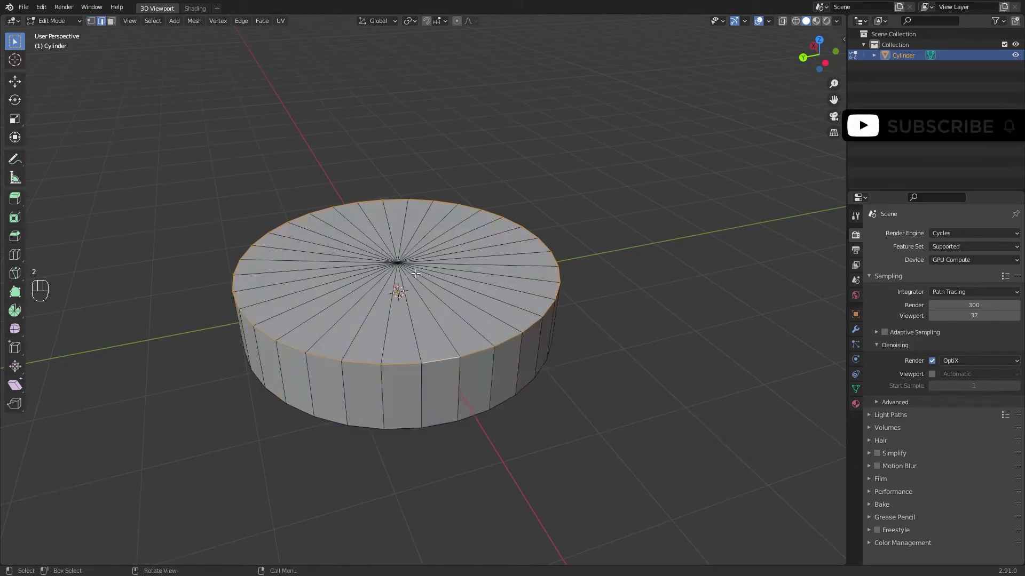
pyautogui.press('1')
pyautogui.keyDown('shift'); pyautogui.click(396, 263); pyautogui.keyUp('shift')
pyautogui.moveTo(396, 263); pyautogui.dragTo(454, 333, button='middle')
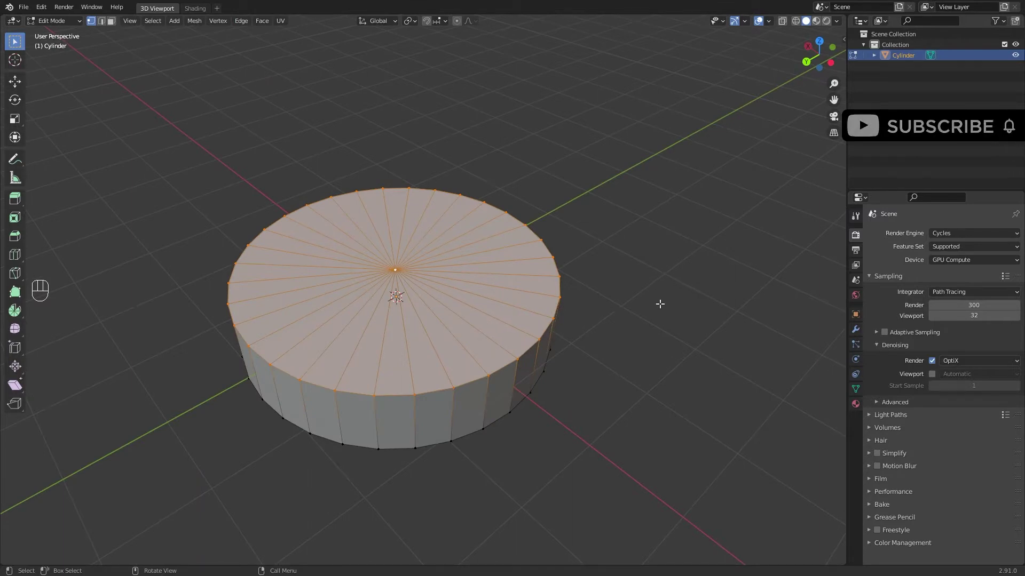
pyautogui.press('i')
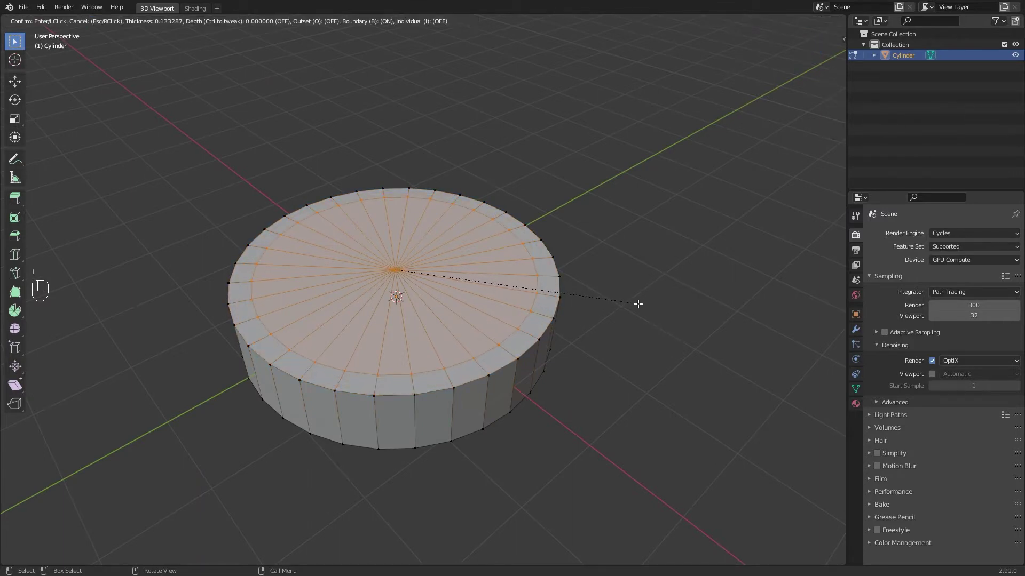
pyautogui.click(637, 303)
# Extrude the inset cap about 0.33 m down into the cylinder and lower the recessed floor a further 0.31 m along Z.
pyautogui.press('e')
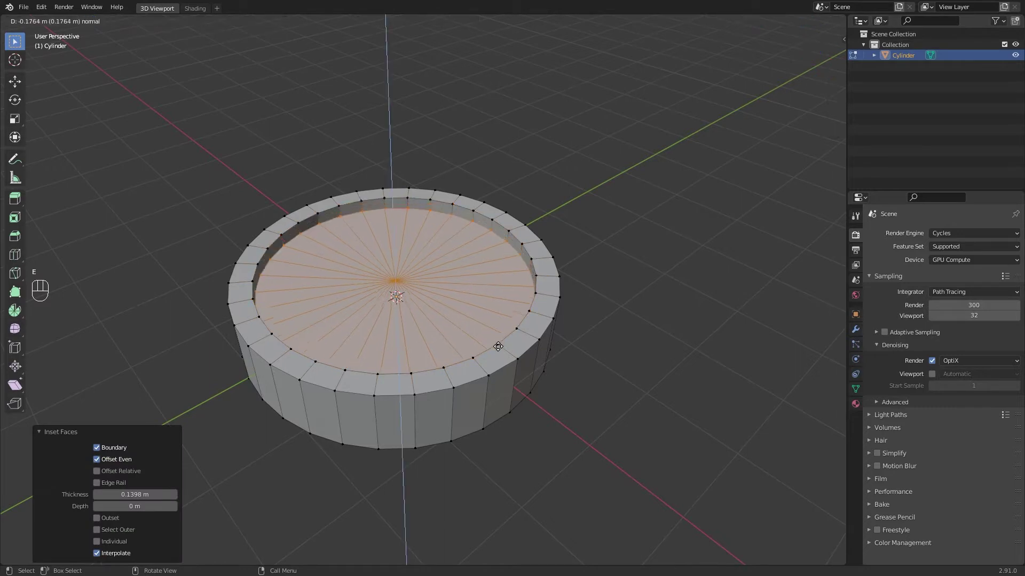
pyautogui.click(483, 356)
pyautogui.press('KP_1')
pyautogui.hotkey('alt', 'z')
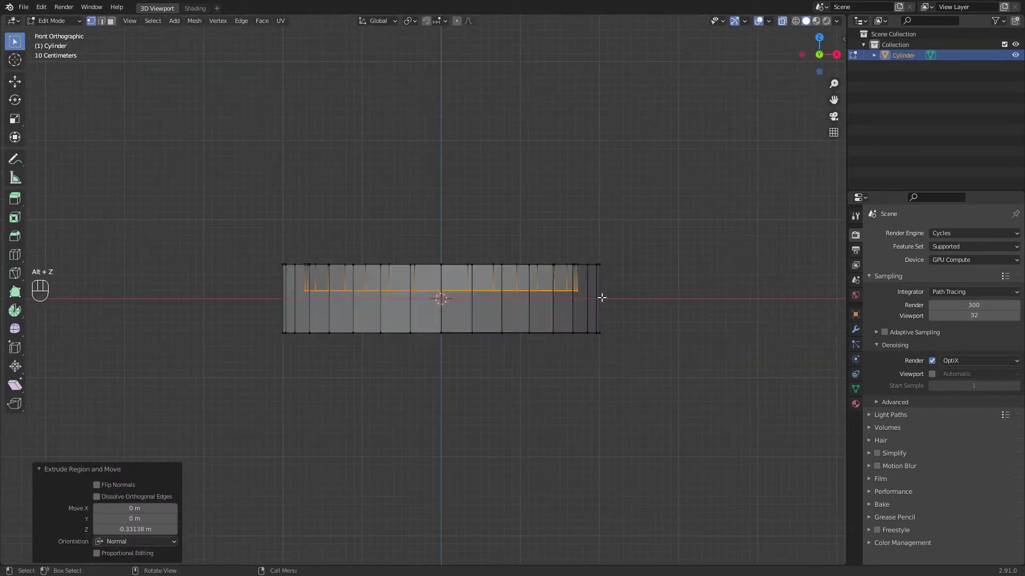
pyautogui.scroll(3, 519, 234)
pyautogui.press('g')
pyautogui.press('z')
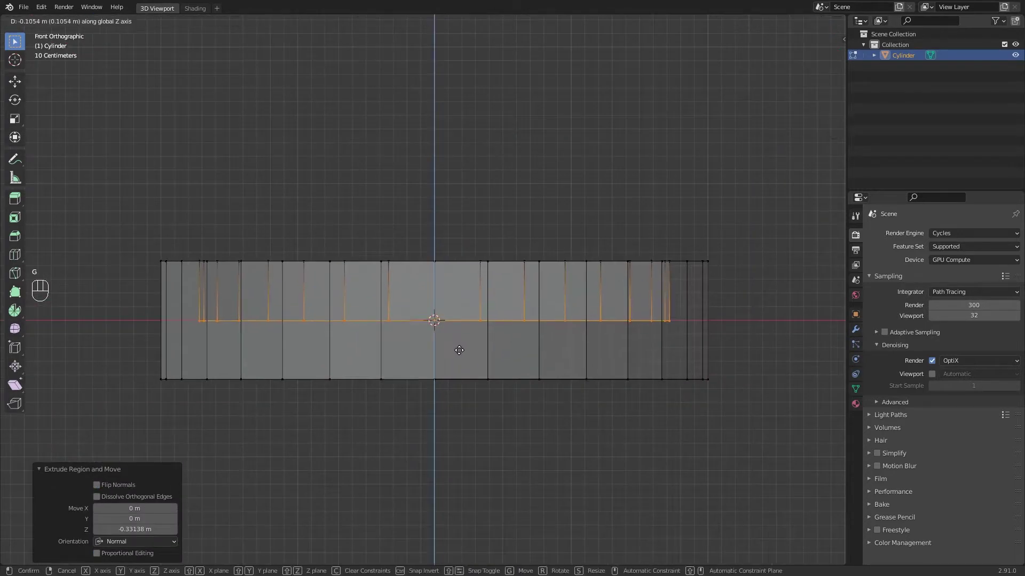
pyautogui.click(469, 377)
pyautogui.moveTo(469, 377); pyautogui.dragTo(542, 355, button='middle')
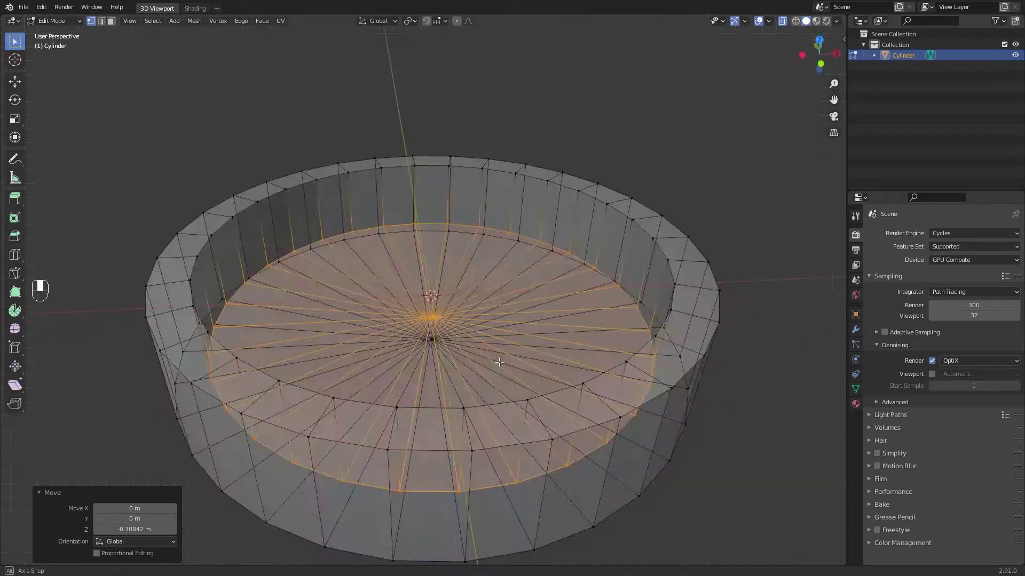
pyautogui.hotkey('alt', 'z')
pyautogui.scroll(-3, 542, 355)
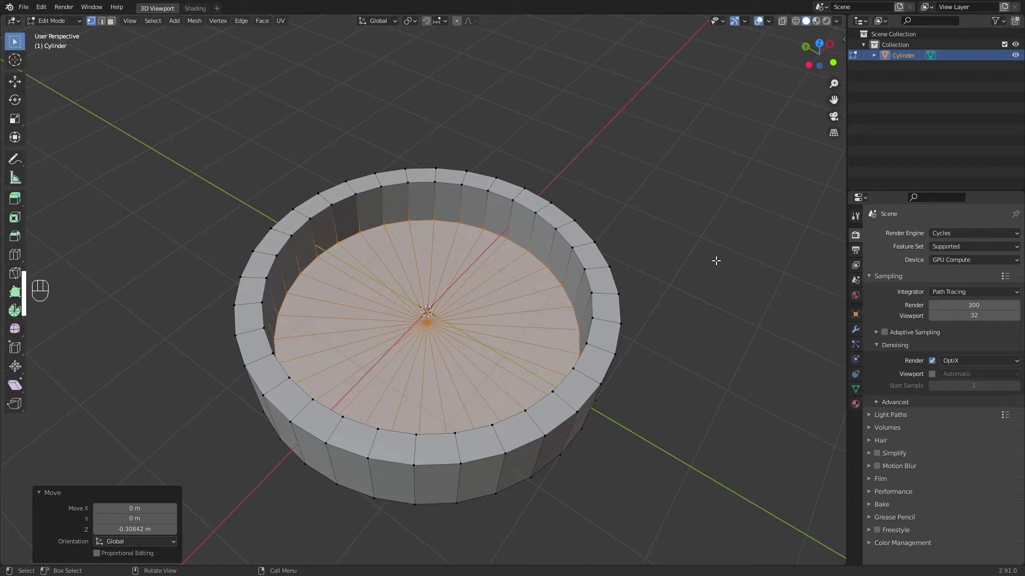
# Inset the recessed floor seven times toward its centre to form evenly spaced concentric rings, and return to Object Mode.
pyautogui.press('i')
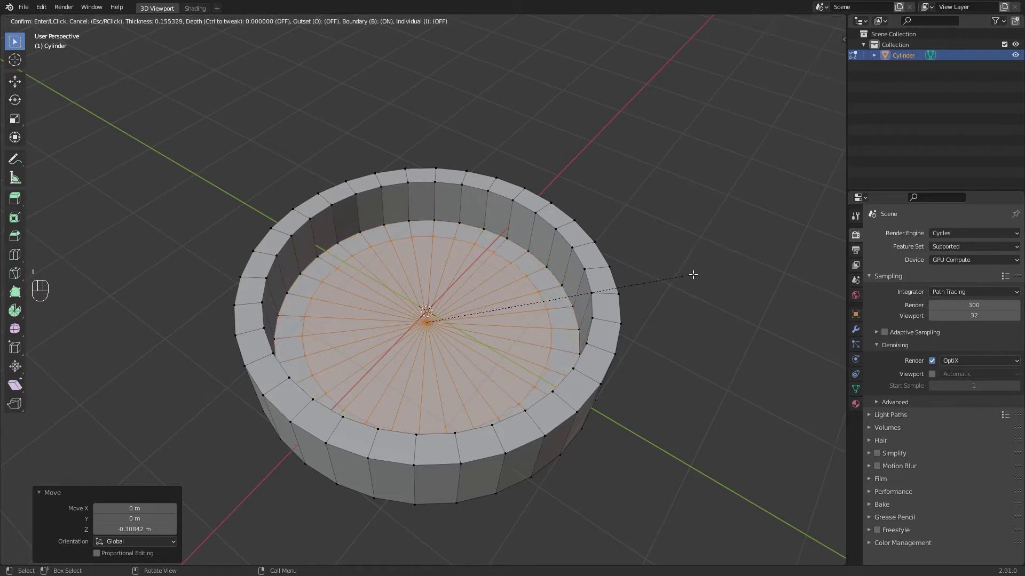
pyautogui.press('i')
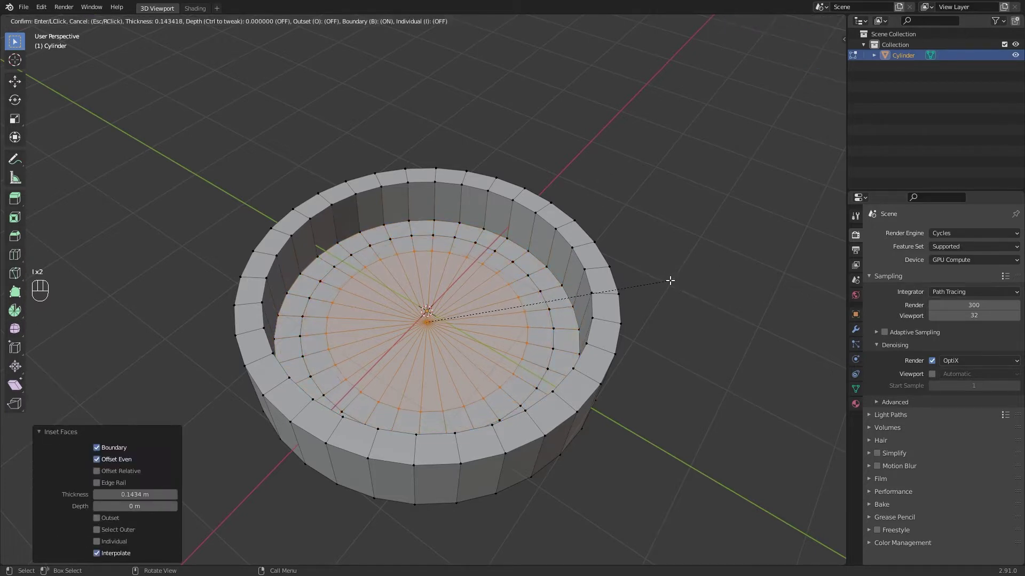
pyautogui.press('i')
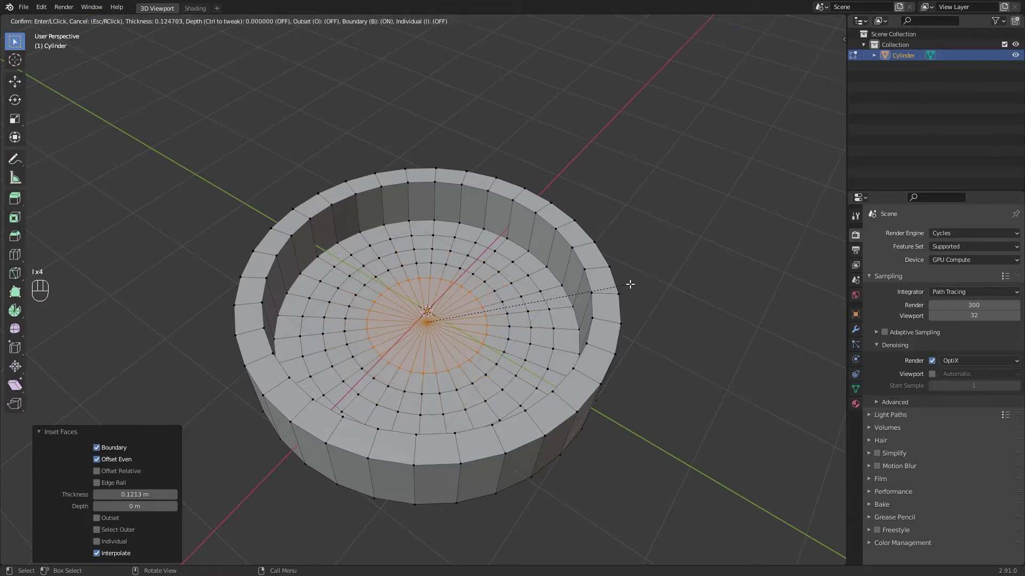
pyautogui.press('i')
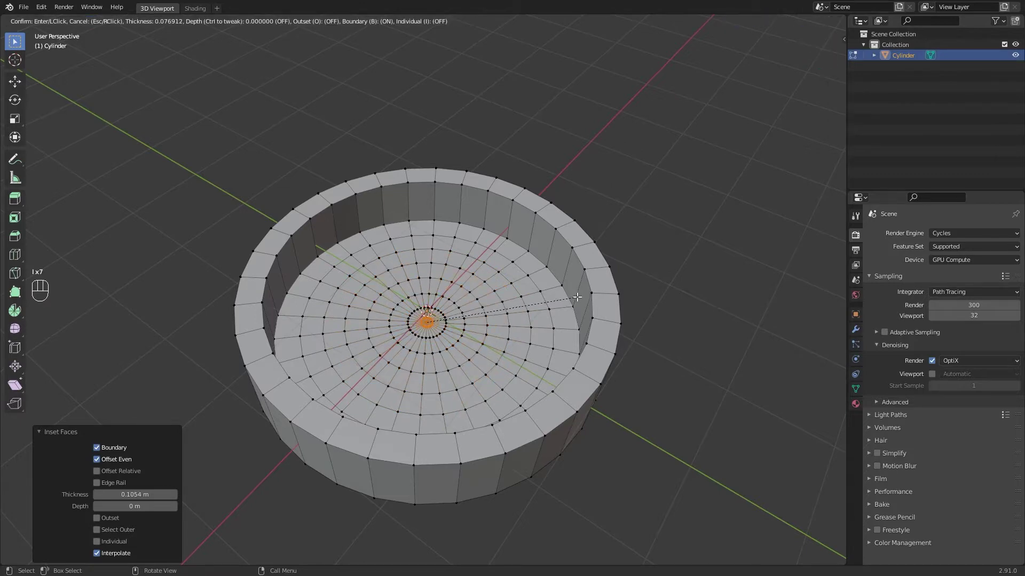
pyautogui.click(577, 297)
pyautogui.press('Tab')
# Add one edge loop around the inner wall, slid toward the floor with a factor of about -0.35.
pyautogui.moveTo(521, 312); pyautogui.dragTo(516, 245, button='middle')
pyautogui.press('Tab')
pyautogui.hotkey('alt', 'a')
pyautogui.press('2')
pyautogui.hotkey('ctrl', 'r')
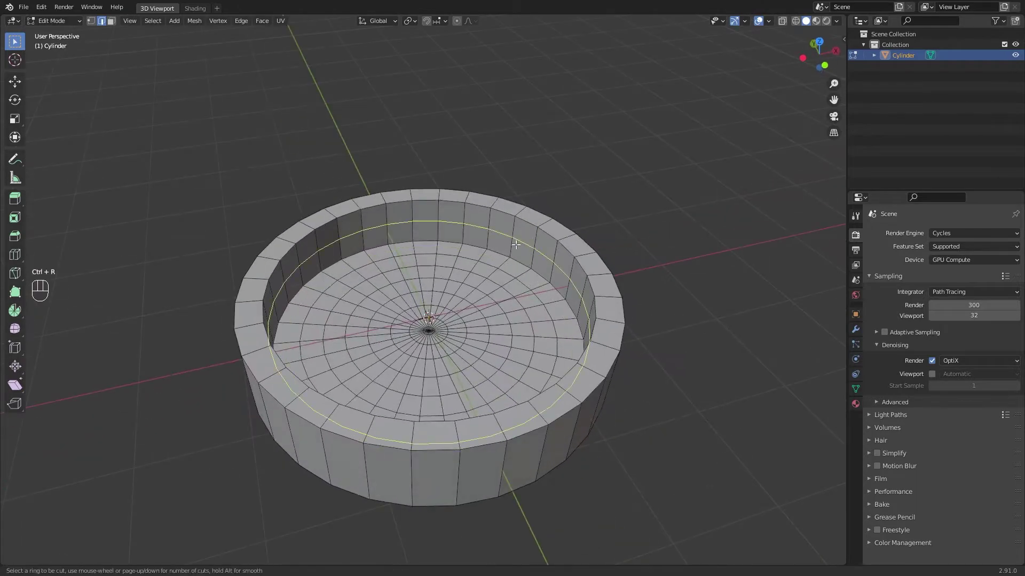
pyautogui.moveTo(516, 244); pyautogui.dragTo(517, 252)
# Add one edge loop around the outer wall and adjust its height along Z to align with the inner wall's loop.
pyautogui.moveTo(517, 251); pyautogui.dragTo(598, 357, button='middle')
pyautogui.hotkey('ctrl', 'r')
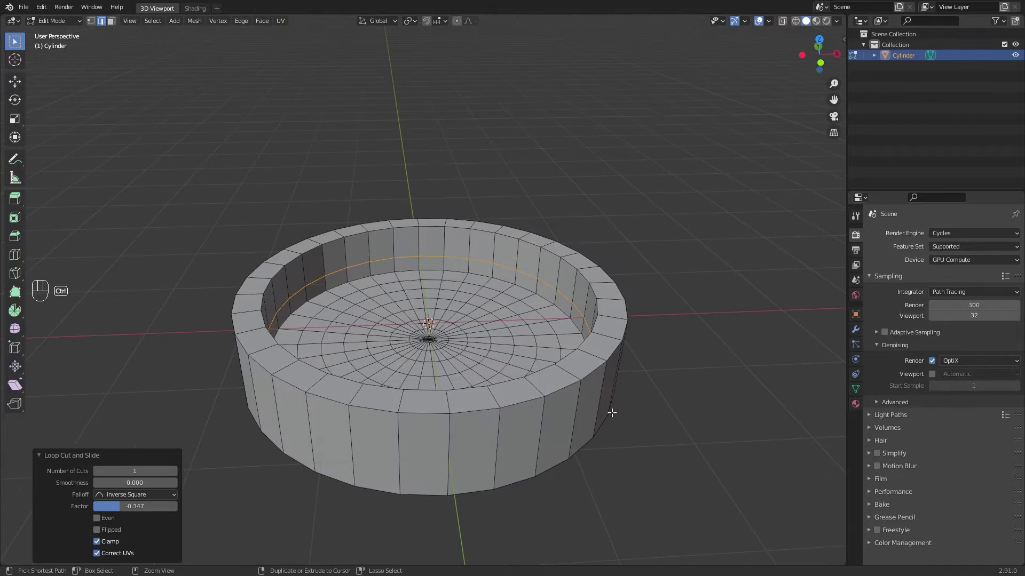
pyautogui.moveTo(604, 397); pyautogui.dragTo(608, 398)
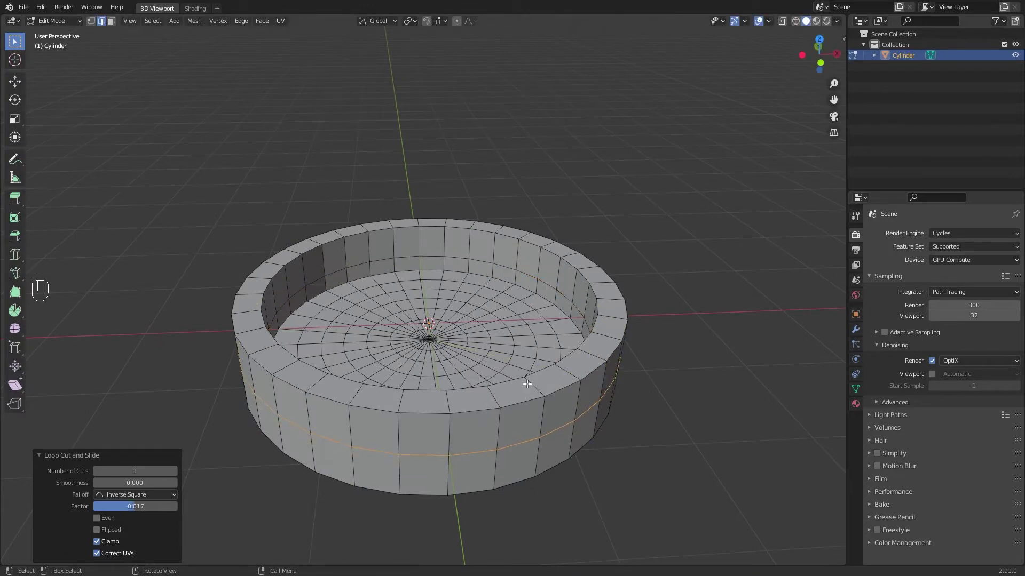
pyautogui.hotkey('alt', 'z')
pyautogui.keyDown('alt'); pyautogui.moveTo(601, 376); pyautogui.dragTo(667, 376, button='middle'); pyautogui.keyUp('alt')
pyautogui.keyDown('alt'); pyautogui.moveTo(376, 373); pyautogui.dragTo(526, 405, button='middle'); pyautogui.keyUp('alt')
pyautogui.press('g')
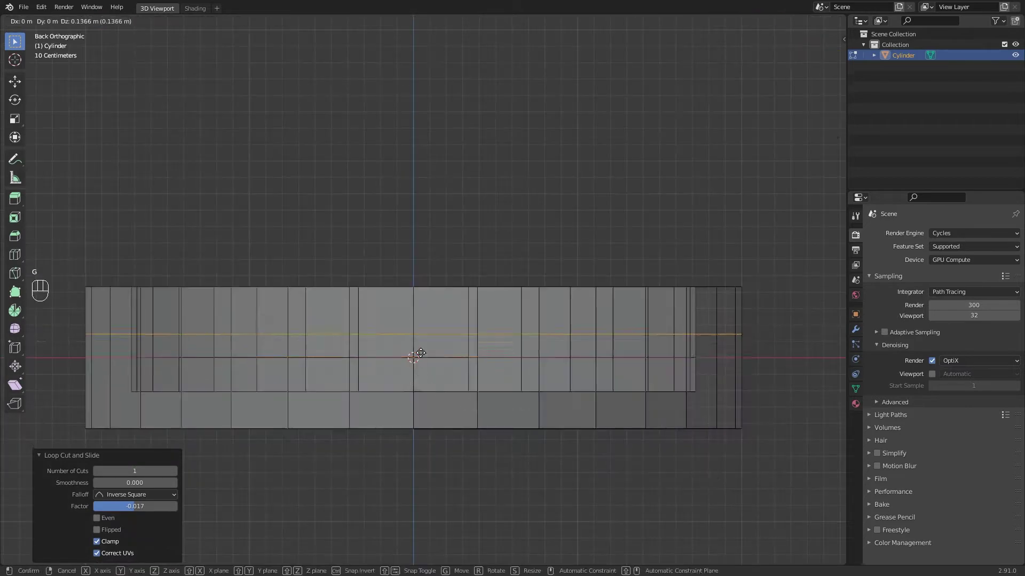
pyautogui.middleClick(417, 359)
pyautogui.click(443, 375)
pyautogui.press('Tab')
pyautogui.moveTo(311, 373); pyautogui.dragTo(429, 314, button='middle')
pyautogui.press('Tab')
pyautogui.hotkey('alt', 'z')
# Delete the rim's top faces and adjoining upper inner and outer wall faces at four quarter positions to open four notches.
pyautogui.press('1')
pyautogui.press('3')
pyautogui.keyDown('alt'); pyautogui.moveTo(430, 315); pyautogui.dragTo(422, 215, button='middle'); pyautogui.keyUp('alt')
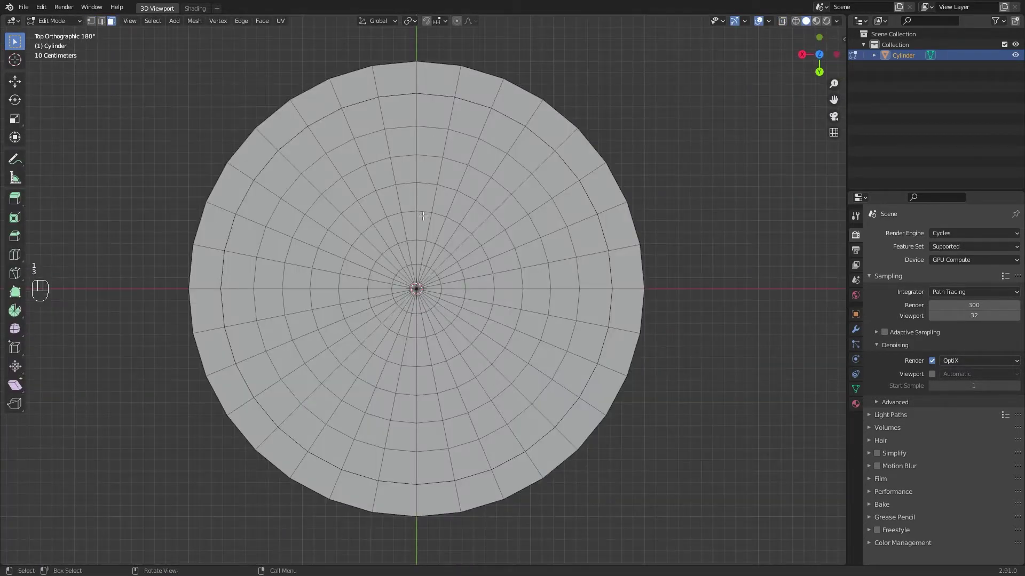
pyautogui.keyDown('shift'); pyautogui.click(440, 82); pyautogui.keyUp('shift')
pyautogui.keyDown('shift'); pyautogui.click(625, 310); pyautogui.keyUp('shift')
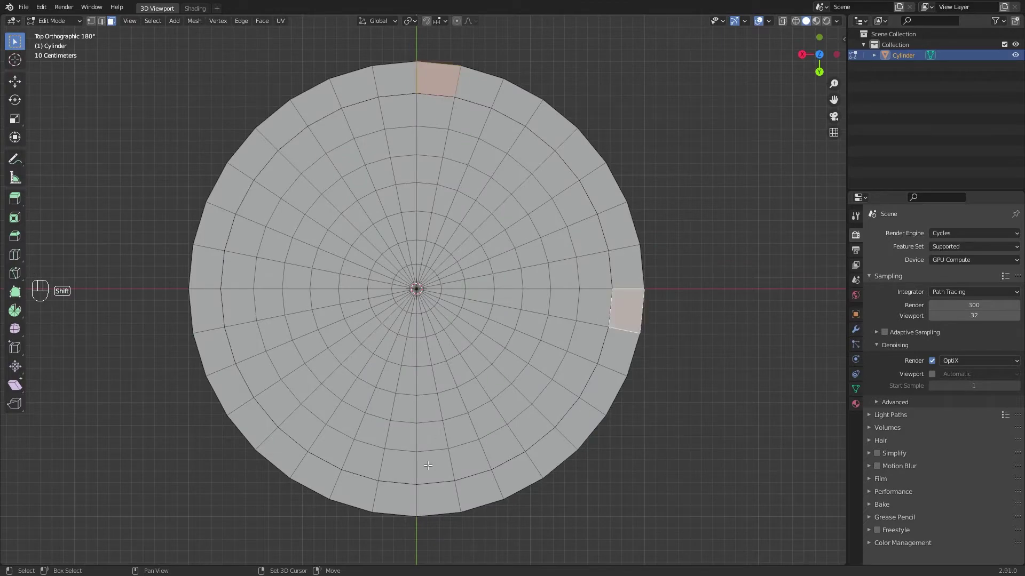
pyautogui.keyDown('shift'); pyautogui.click(407, 481); pyautogui.keyUp('shift')
pyautogui.keyDown('shift'); pyautogui.click(207, 279); pyautogui.keyUp('shift')
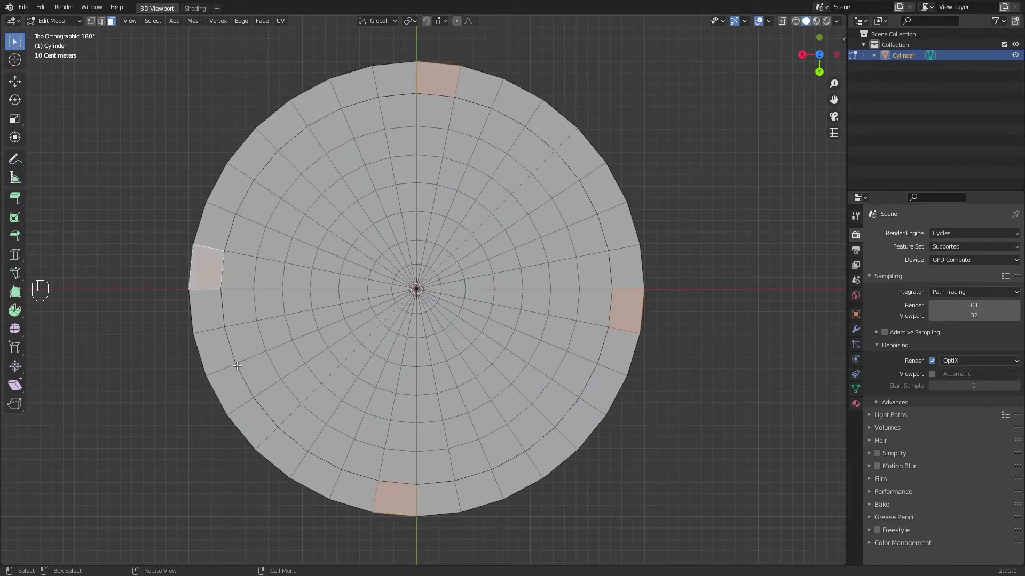
pyautogui.moveTo(237, 366); pyautogui.dragTo(436, 454, button='middle')
pyautogui.moveTo(433, 519); pyautogui.dragTo(423, 433, button='middle')
pyautogui.press('x')
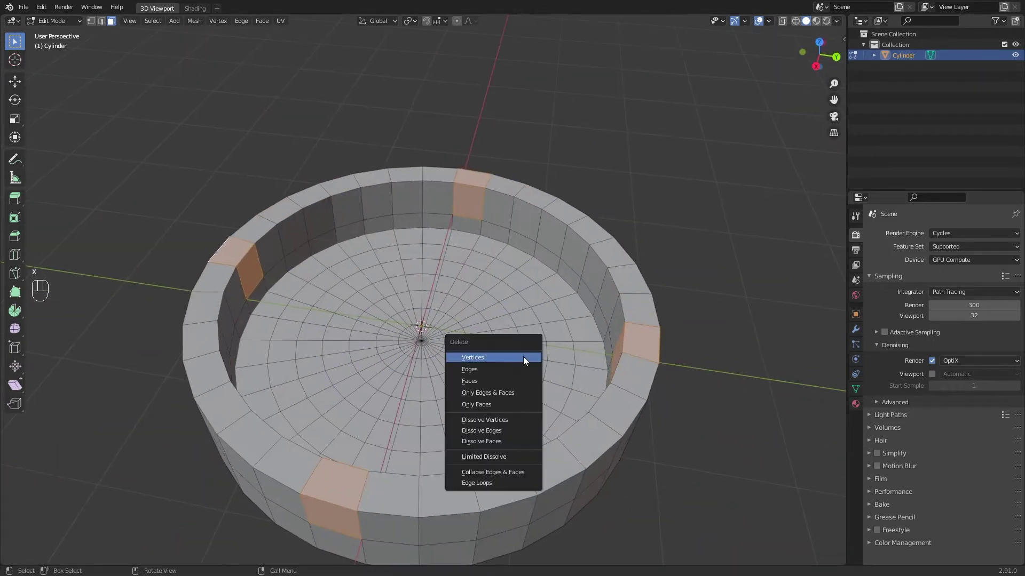
pyautogui.click(476, 382)
pyautogui.scroll(-2, 449, 348)
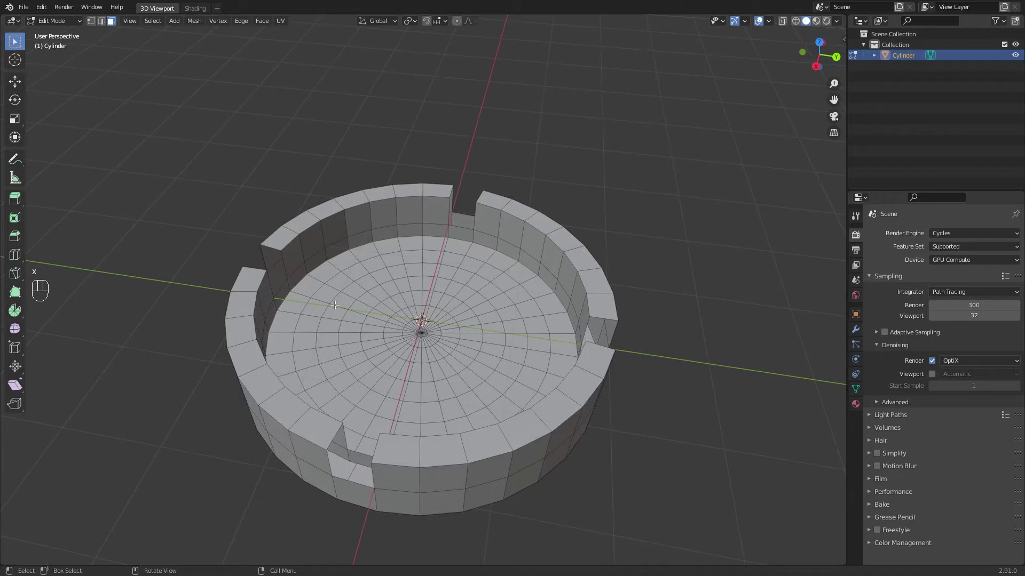
# Fill the open side walls and floor of the first notch in the rim with new faces.
pyautogui.press('2')
pyautogui.moveTo(335, 305); pyautogui.dragTo(348, 282, button='middle')
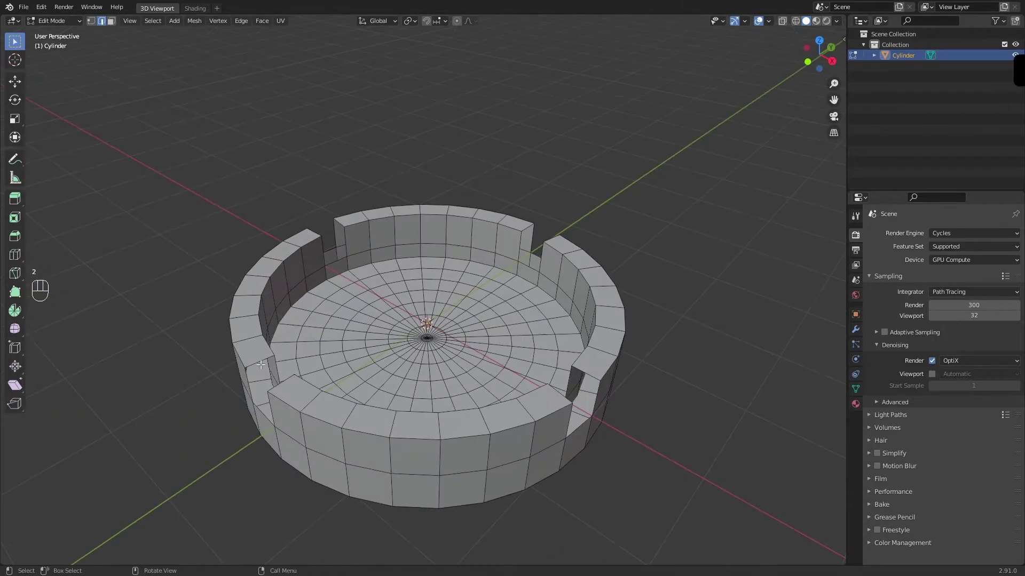
pyautogui.moveTo(261, 365); pyautogui.dragTo(335, 390, button='middle')
pyautogui.click(336, 387)
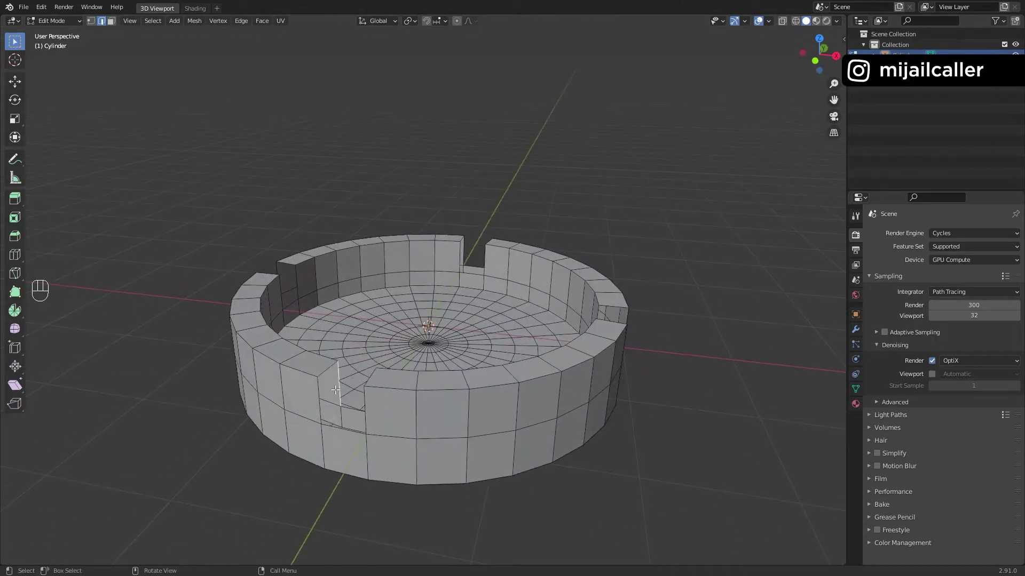
pyautogui.press('f')
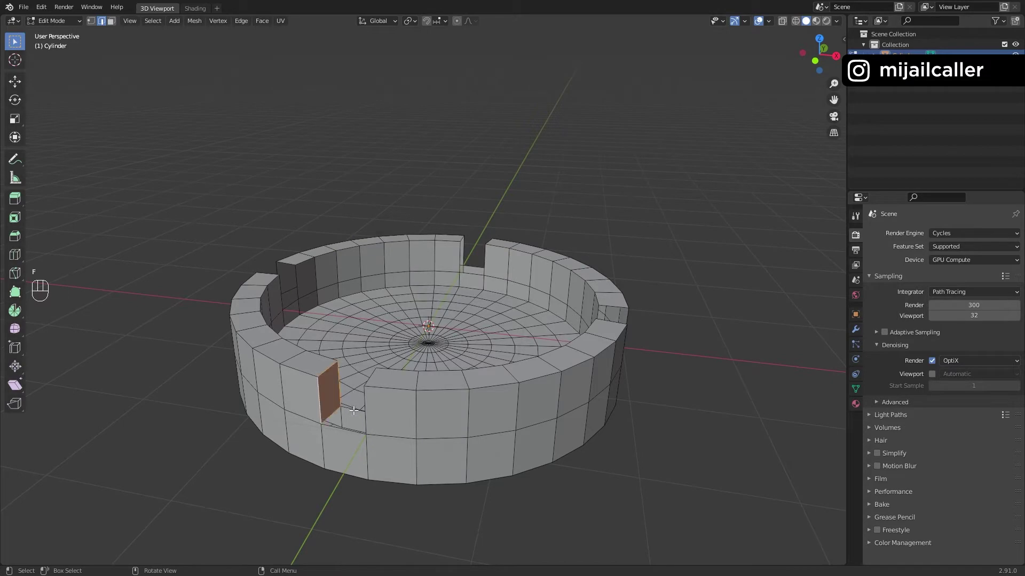
pyautogui.click(354, 410)
pyautogui.moveTo(341, 431); pyautogui.dragTo(496, 421, button='middle')
pyautogui.press('f')
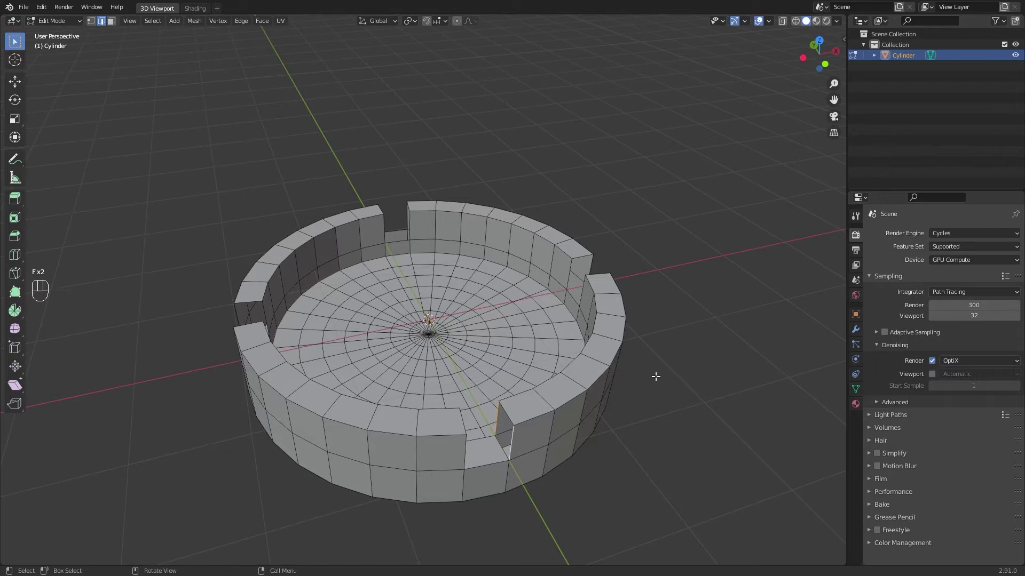
pyautogui.press('f')
# Fill the remaining open gaps in the rim's notches with new faces and clear the selection.
pyautogui.moveTo(674, 365); pyautogui.dragTo(429, 443, button='middle')
pyautogui.click(550, 365)
pyautogui.keyDown('shift'); pyautogui.click(566, 371); pyautogui.keyUp('shift')
pyautogui.press('f')
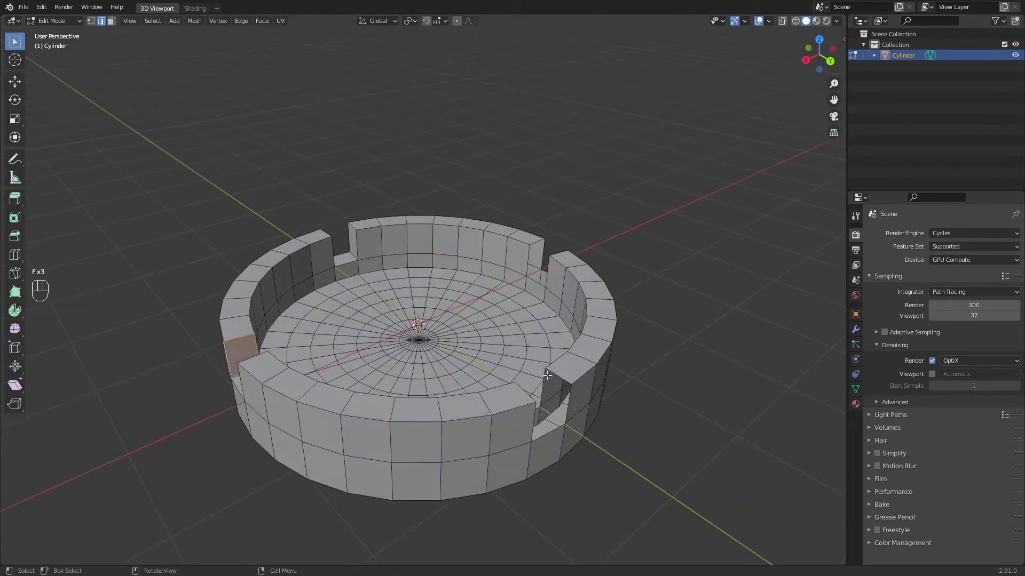
pyautogui.click(546, 376)
pyautogui.keyDown('shift'); pyautogui.click(567, 402); pyautogui.keyUp('shift')
pyautogui.press('f')
pyautogui.click(398, 435)
pyautogui.moveTo(553, 429); pyautogui.dragTo(762, 411, button='middle')
pyautogui.press('f')
pyautogui.press('Tab')
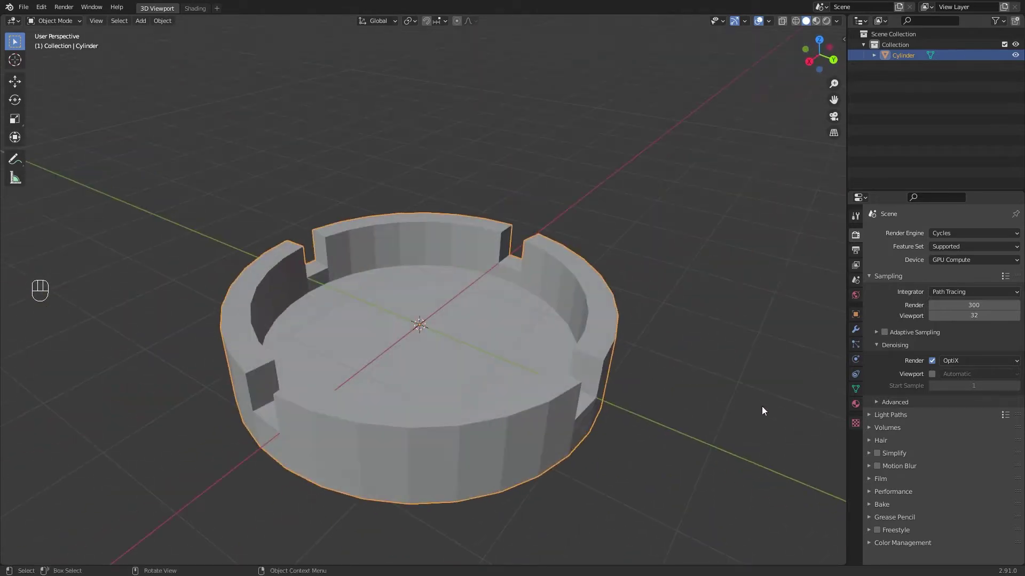
pyautogui.press('Tab')
pyautogui.moveTo(541, 347); pyautogui.dragTo(614, 355, button='middle')
pyautogui.hotkey('alt', 'a')
# Add a Subdivision Surface modifier to the dish with viewport levels 3 and render levels 5.
pyautogui.click(856, 329)
pyautogui.click(917, 233)
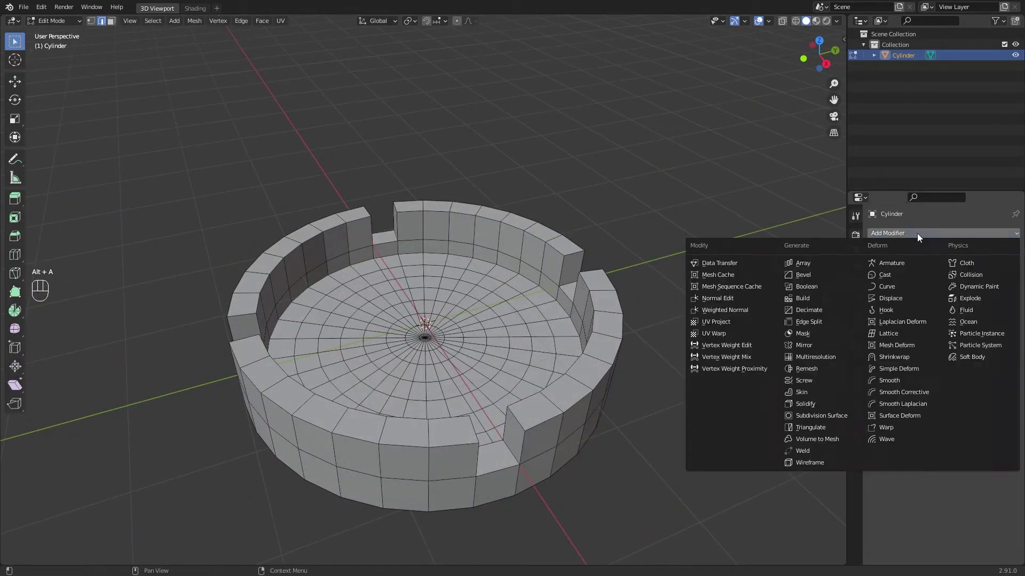
pyautogui.click(815, 417)
pyautogui.moveTo(500, 385); pyautogui.dragTo(485, 354, button='middle')
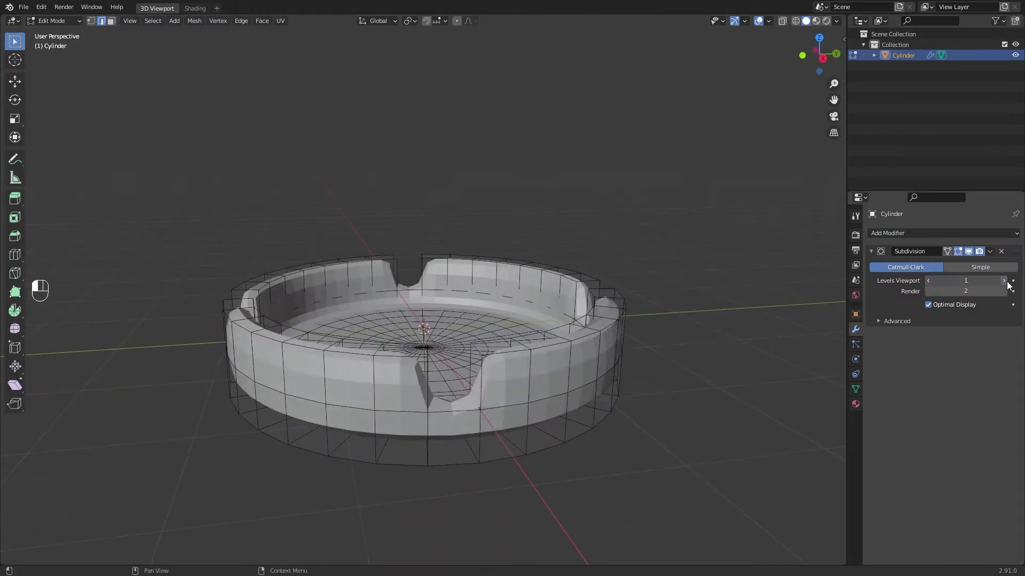
pyautogui.click(1005, 281)
pyautogui.click(1005, 281)
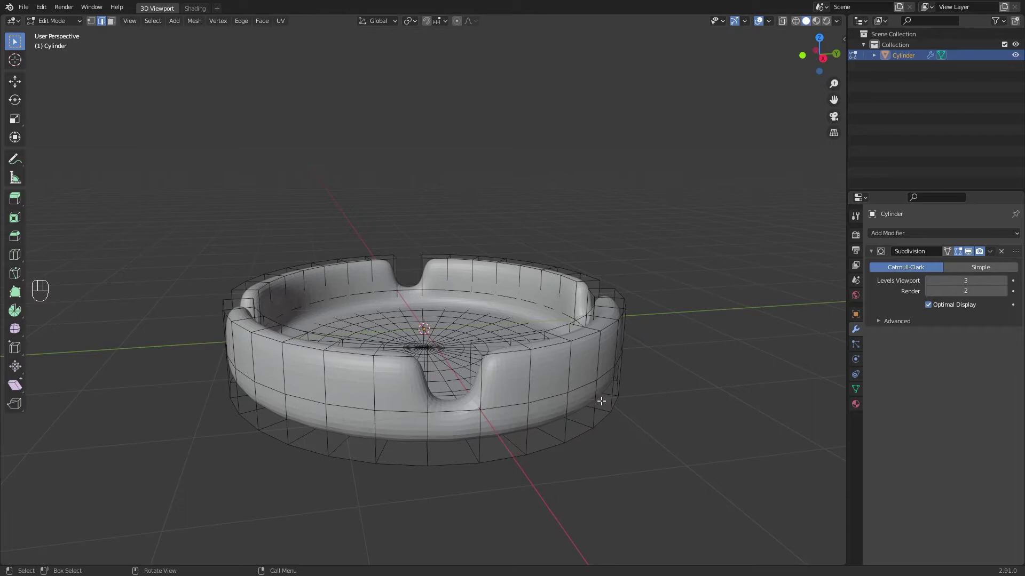
pyautogui.moveTo(411, 337); pyautogui.dragTo(507, 360, button='middle')
pyautogui.click(1006, 292)
pyautogui.click(1006, 292)
pyautogui.click(1005, 292)
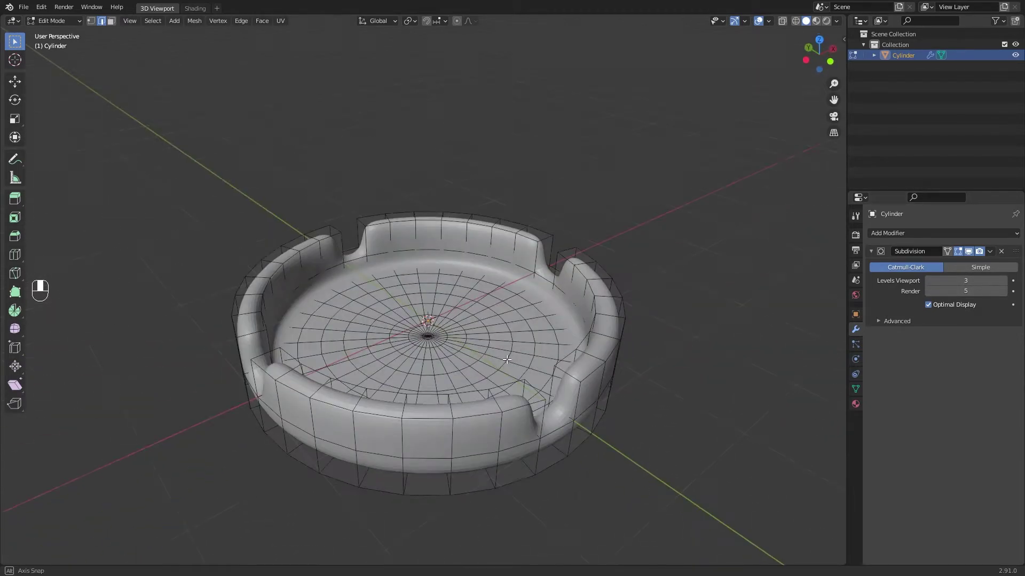
# Shade the whole dish smooth in Object Mode.
pyautogui.press('Tab')
pyautogui.rightClick(450, 430)
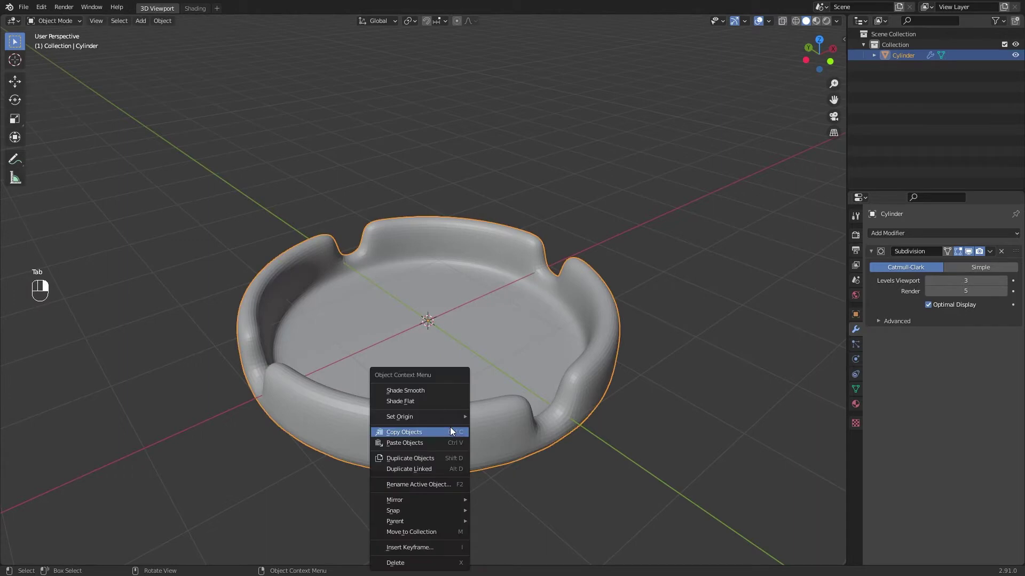
pyautogui.click(432, 391)
pyautogui.moveTo(431, 392); pyautogui.dragTo(475, 373, button='middle')
# Add an edge loop around the lower outer wall, slid close to the base edge to sharpen it.
pyautogui.press('Tab')
pyautogui.hotkey('ctrl', 'r')
pyautogui.moveTo(373, 348); pyautogui.dragTo(374, 367)
pyautogui.click(374, 366)
pyautogui.moveTo(374, 366); pyautogui.dragTo(337, 239, button='middle')
pyautogui.press('Tab')
pyautogui.press('Tab')
# Select the inner and outer border edges of all four rim notches and bevel them by about 0.0045 m.
pyautogui.click(239, 418)
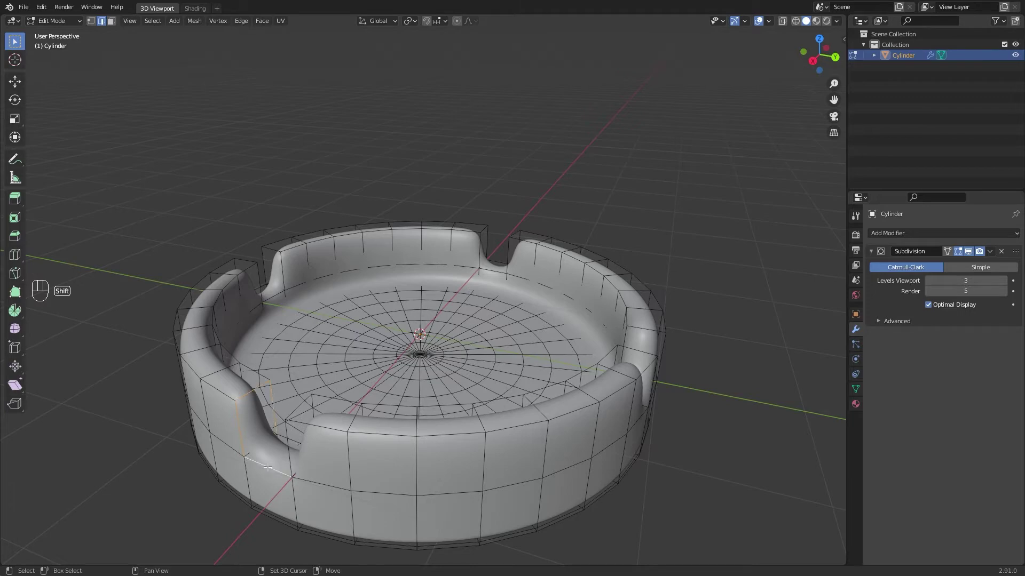
pyautogui.moveTo(281, 436); pyautogui.dragTo(420, 431, button='middle')
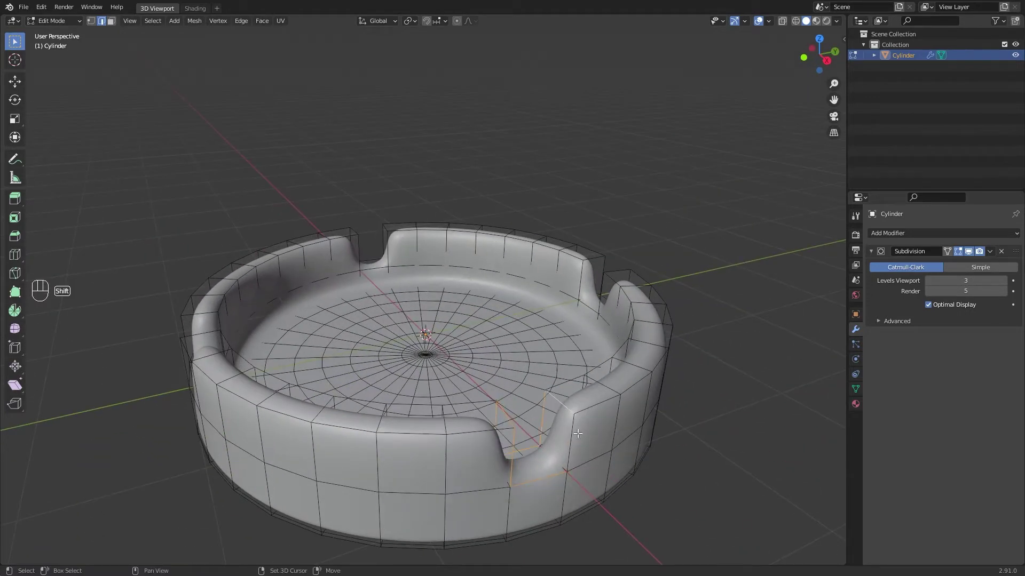
pyautogui.moveTo(658, 422); pyautogui.dragTo(534, 423, button='middle')
pyautogui.click(957, 252)
pyautogui.click(957, 251)
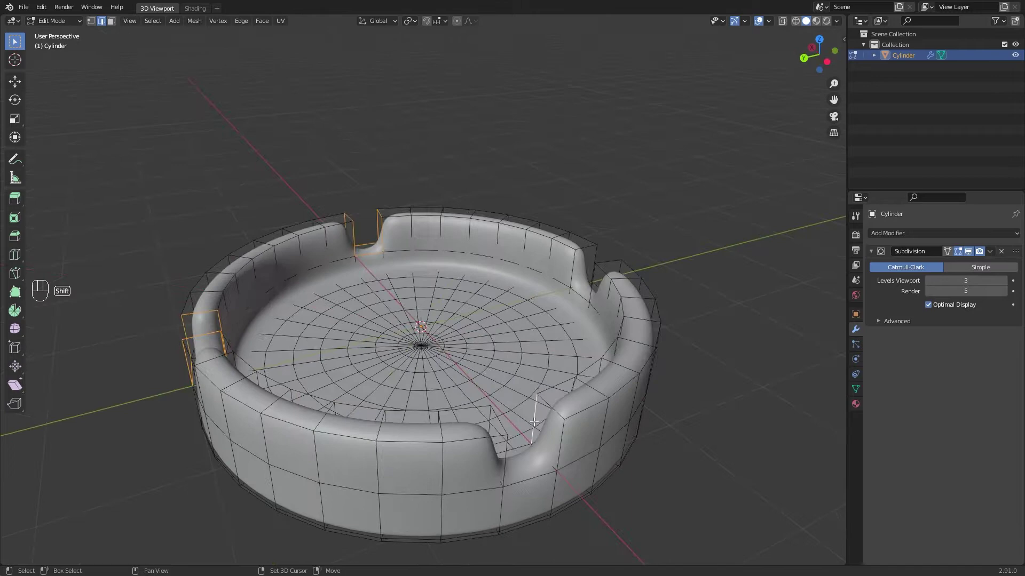
pyautogui.moveTo(522, 457); pyautogui.dragTo(450, 394, button='middle')
pyautogui.hotkey('ctrl', 'b')
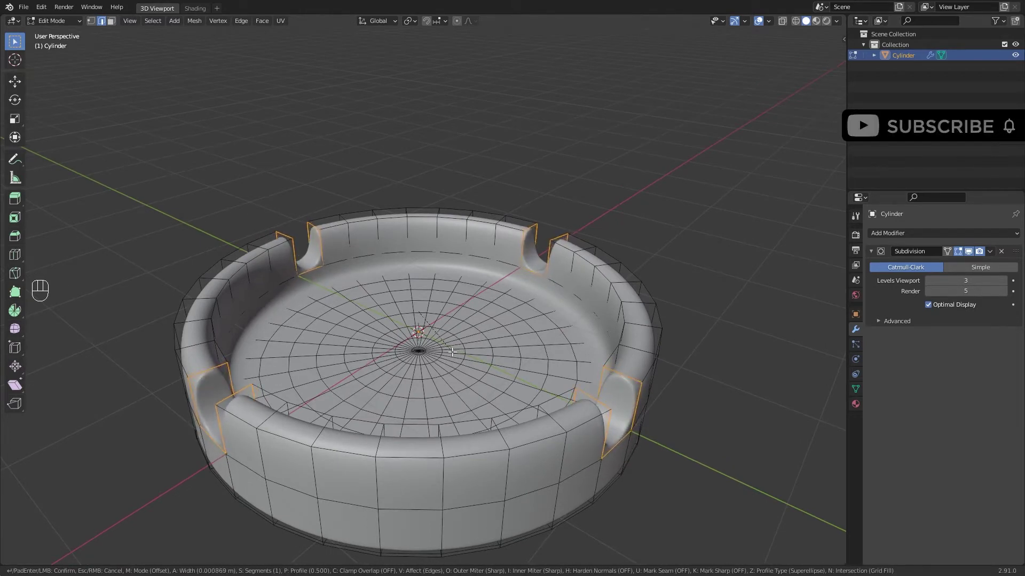
pyautogui.click(452, 352)
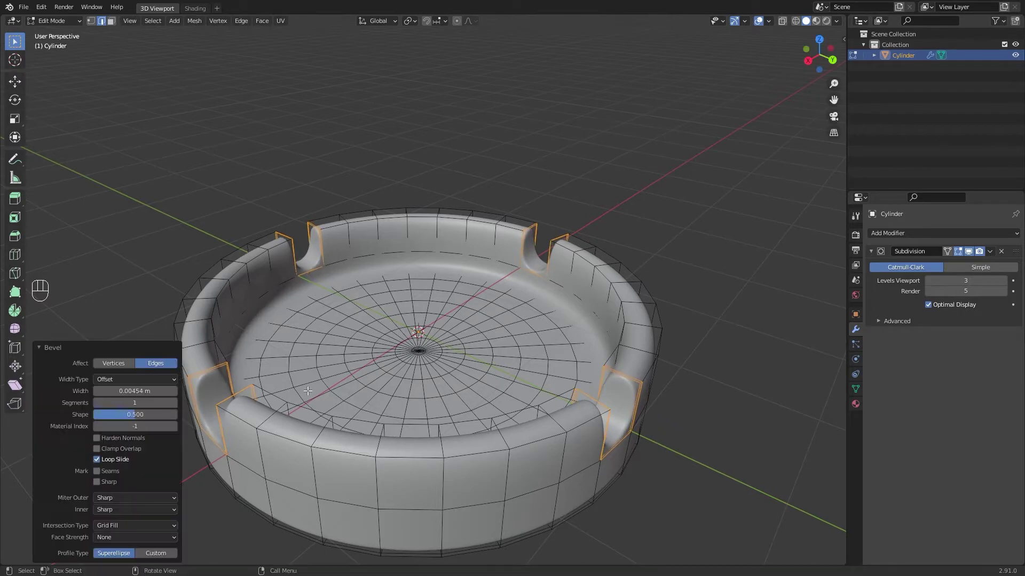
pyautogui.moveTo(452, 353); pyautogui.dragTo(515, 361, button='middle')
pyautogui.press('Tab')
# Select the upper half of the dish through the mesh and lower it about 0.084 m along Z.
pyautogui.press('Tab')
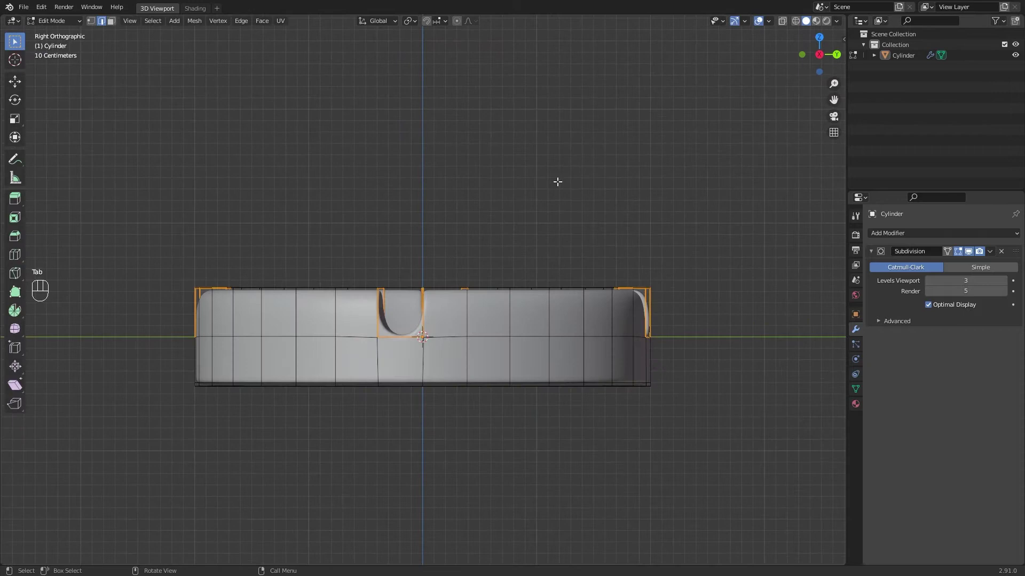
pyautogui.hotkey('alt', 'z')
pyautogui.moveTo(146, 246); pyautogui.dragTo(675, 309)
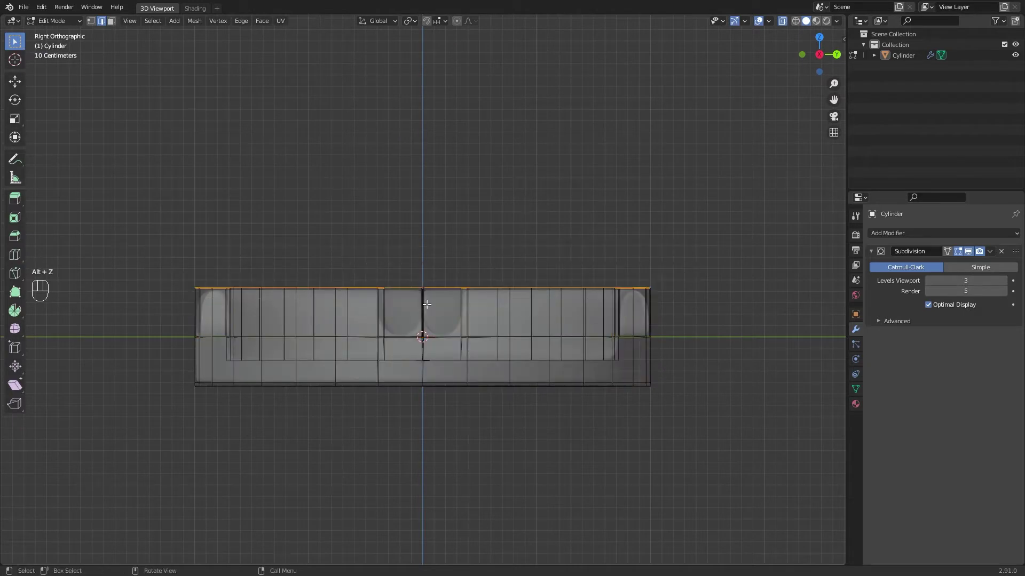
pyautogui.moveTo(113, 243); pyautogui.dragTo(708, 349)
pyautogui.press('g')
pyautogui.press('z')
pyautogui.click(478, 405)
pyautogui.keyDown('alt'); pyautogui.moveTo(478, 405); pyautogui.dragTo(411, 374, button='middle'); pyautogui.keyUp('alt')
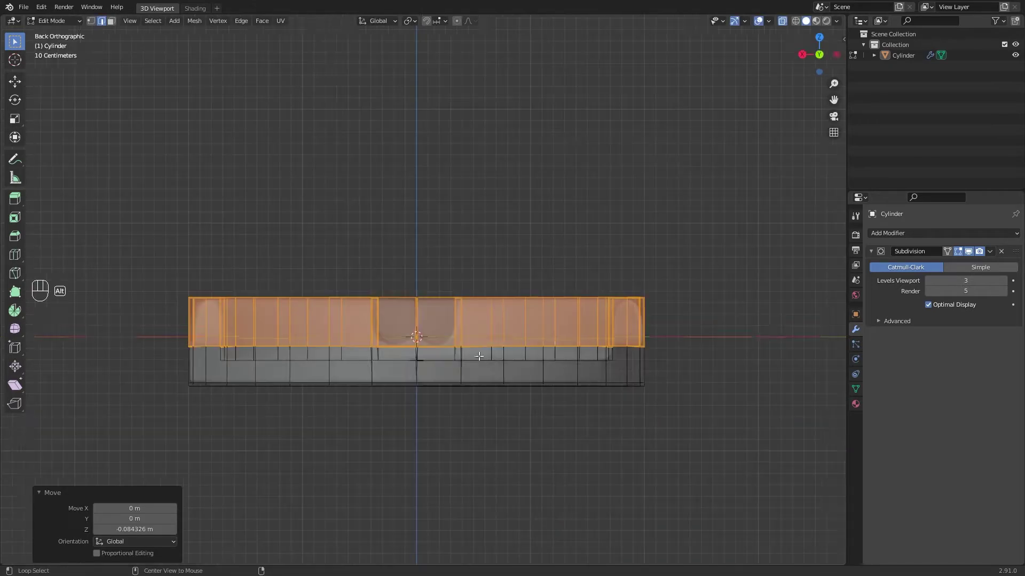
# Select only the dish's top rim and lower it along Z to make the walls shallower.
pyautogui.moveTo(154, 261); pyautogui.dragTo(662, 315)
pyautogui.press('g')
pyautogui.press('z')
pyautogui.click(426, 411)
pyautogui.press('Tab')
pyautogui.moveTo(426, 411); pyautogui.dragTo(475, 349, button='middle')
# Undo the latest edits and try another height along Z for the selected rim.
pyautogui.hotkey('ctrl', 'z')
pyautogui.hotkey('ctrl', 'z')
pyautogui.press('Tab')
pyautogui.hotkey('ctrl', 'z')
pyautogui.press('g')
pyautogui.press('z')
pyautogui.click(469, 382)
pyautogui.hotkey('ctrl', 'z')
pyautogui.press('g')
pyautogui.rightClick(486, 392)
pyautogui.press('Tab')
pyautogui.moveTo(489, 400); pyautogui.dragTo(451, 350, button='middle')
pyautogui.press('Tab')
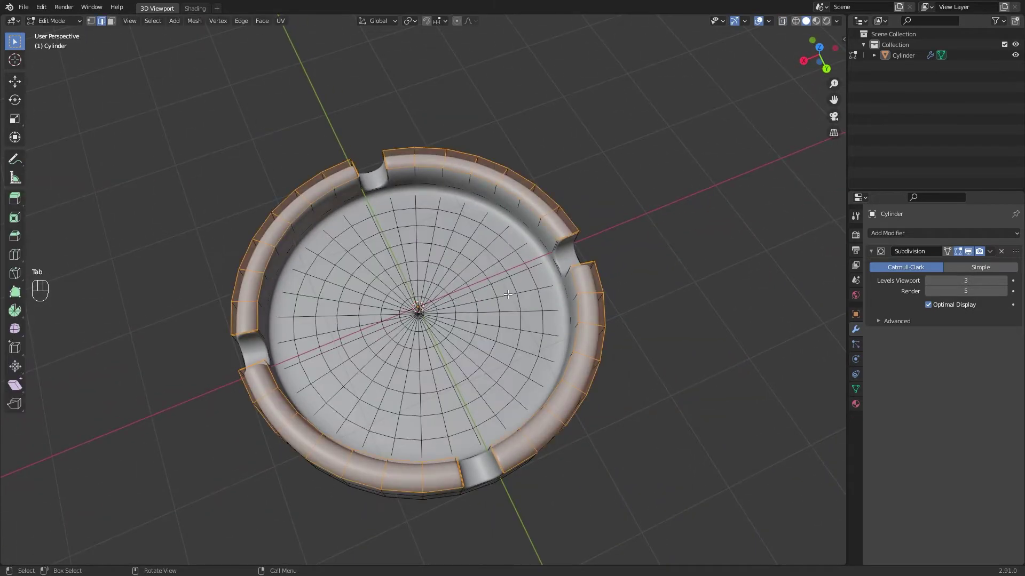
# Select the concentric edge loops on the dish floor and bevel them by about 0.0227 m into ring bands.
pyautogui.hotkey('alt', 'a')
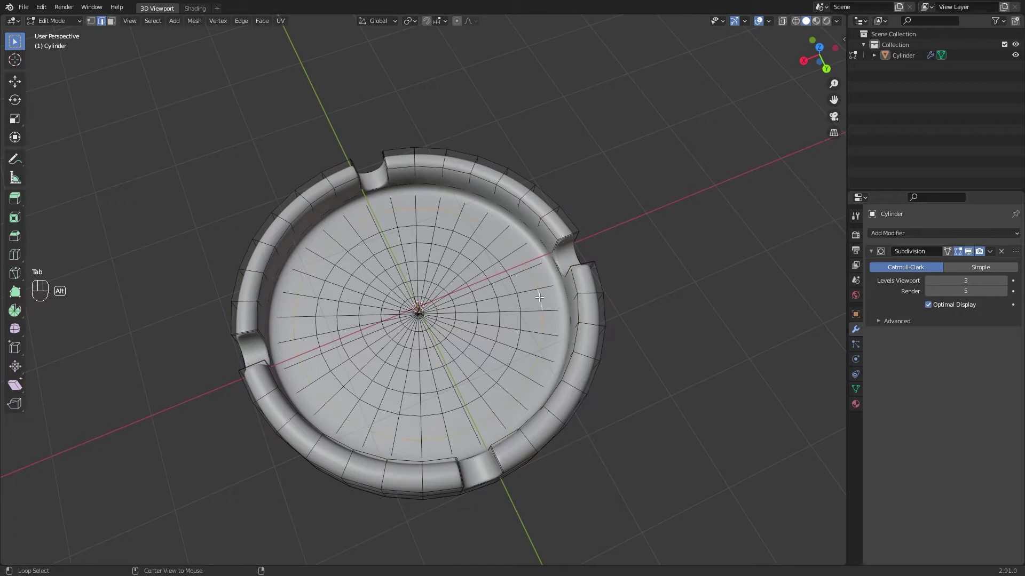
pyautogui.keyDown('alt'); pyautogui.click(518, 304); pyautogui.keyUp('alt')
pyautogui.keyDown('alt'); pyautogui.keyDown('shift'); pyautogui.click(518, 303); pyautogui.keyUp('shift'); pyautogui.keyUp('alt')
pyautogui.keyDown('alt'); pyautogui.keyDown('shift'); pyautogui.click(540, 302); pyautogui.keyUp('shift'); pyautogui.keyUp('alt')
pyautogui.keyDown('alt'); pyautogui.keyDown('shift'); pyautogui.click(519, 304); pyautogui.keyUp('shift'); pyautogui.keyUp('alt')
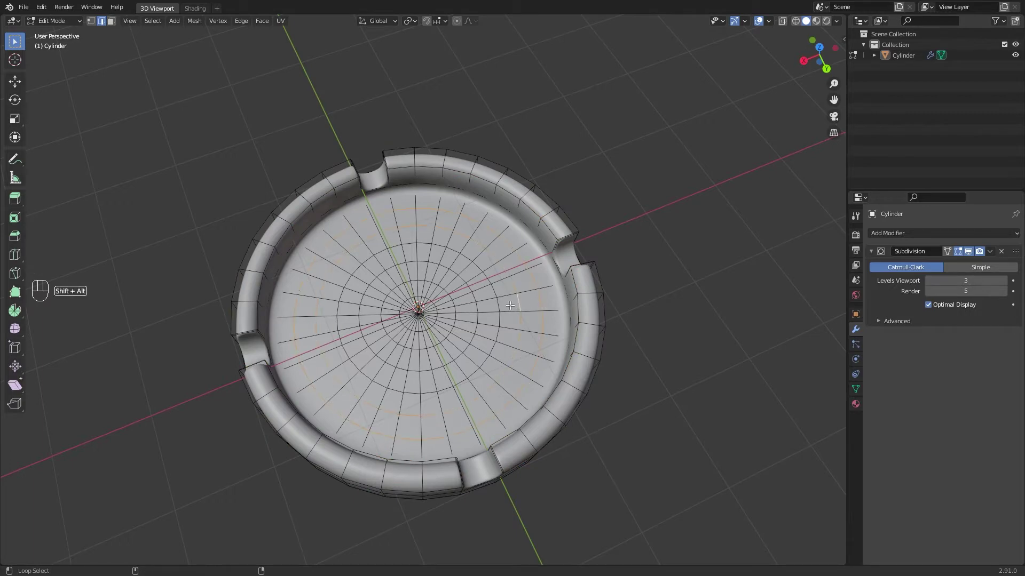
pyautogui.keyDown('alt'); pyautogui.keyDown('shift'); pyautogui.click(498, 306); pyautogui.keyUp('shift'); pyautogui.keyUp('alt')
pyautogui.keyDown('alt'); pyautogui.keyDown('shift'); pyautogui.click(476, 309); pyautogui.keyUp('shift'); pyautogui.keyUp('alt')
pyautogui.keyDown('alt'); pyautogui.keyDown('shift'); pyautogui.click(454, 312); pyautogui.keyUp('shift'); pyautogui.keyUp('alt')
pyautogui.keyDown('alt'); pyautogui.keyDown('shift'); pyautogui.click(442, 310); pyautogui.keyUp('shift'); pyautogui.keyUp('alt')
pyautogui.moveTo(443, 311); pyautogui.dragTo(533, 292, button='middle')
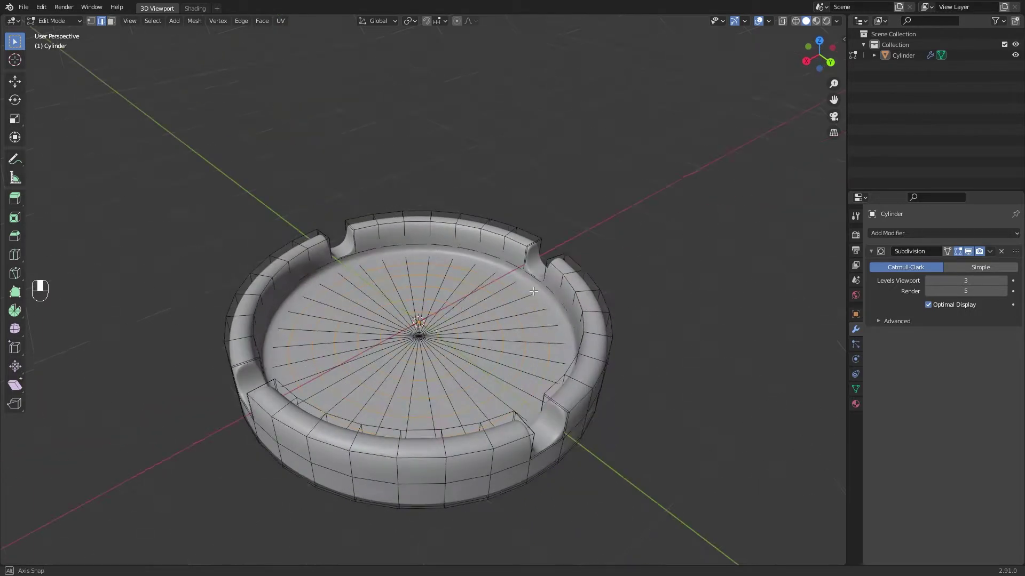
pyautogui.hotkey('ctrl', 'b')
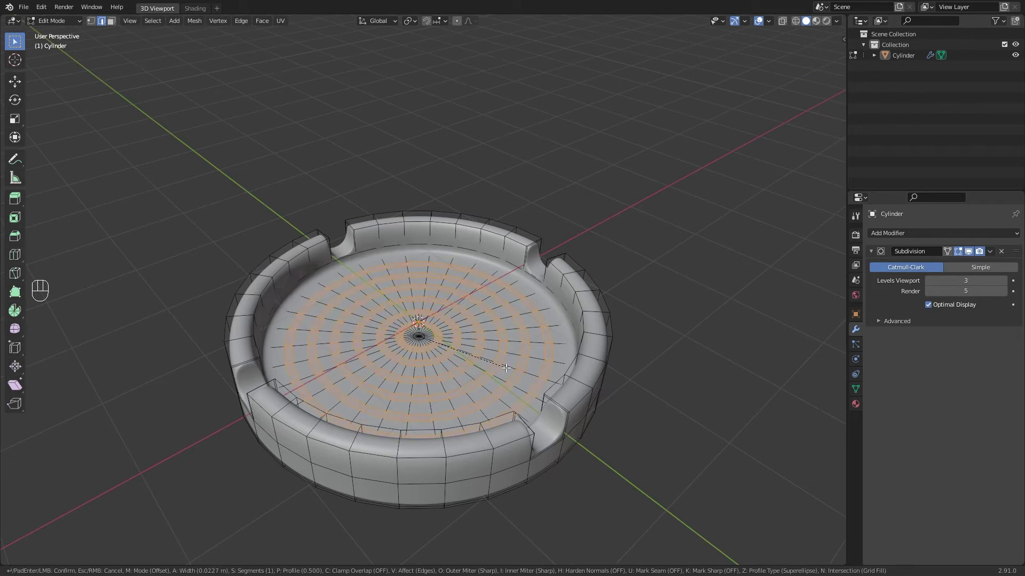
pyautogui.click(506, 368)
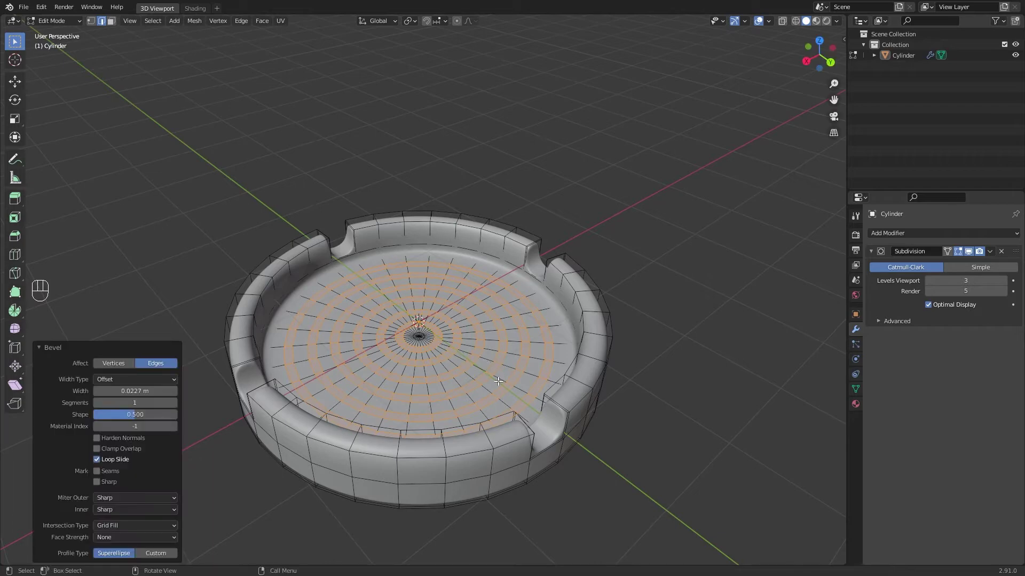
# Extrude the concentric ring bands on the floor about 0.019 m along their normals.
pyautogui.press('e')
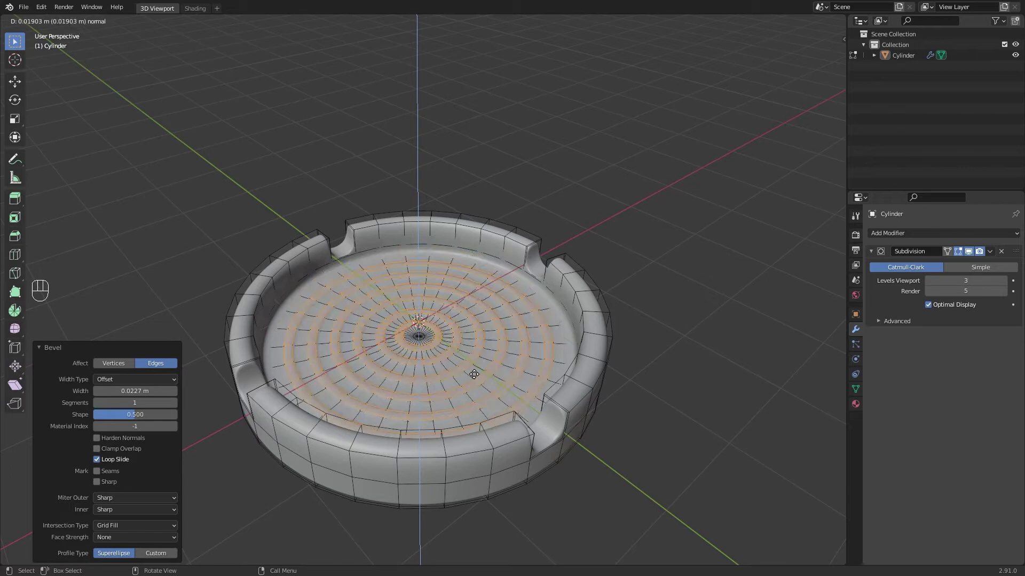
pyautogui.click(474, 374)
pyautogui.press('Tab')
pyautogui.moveTo(518, 377); pyautogui.dragTo(418, 296, button='middle')
pyautogui.scroll(-2, 419, 296)
# Add a camera to the scene and look through it.
pyautogui.hotkey('shift', 'a')
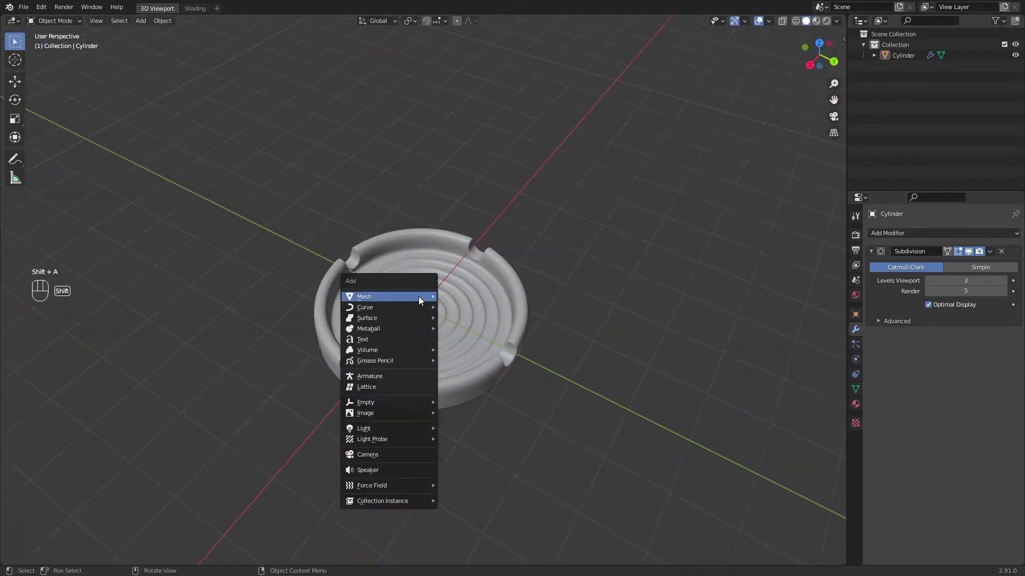
pyautogui.click(407, 454)
pyautogui.moveTo(427, 411); pyautogui.dragTo(454, 319, button='middle')
pyautogui.press('KP_0')
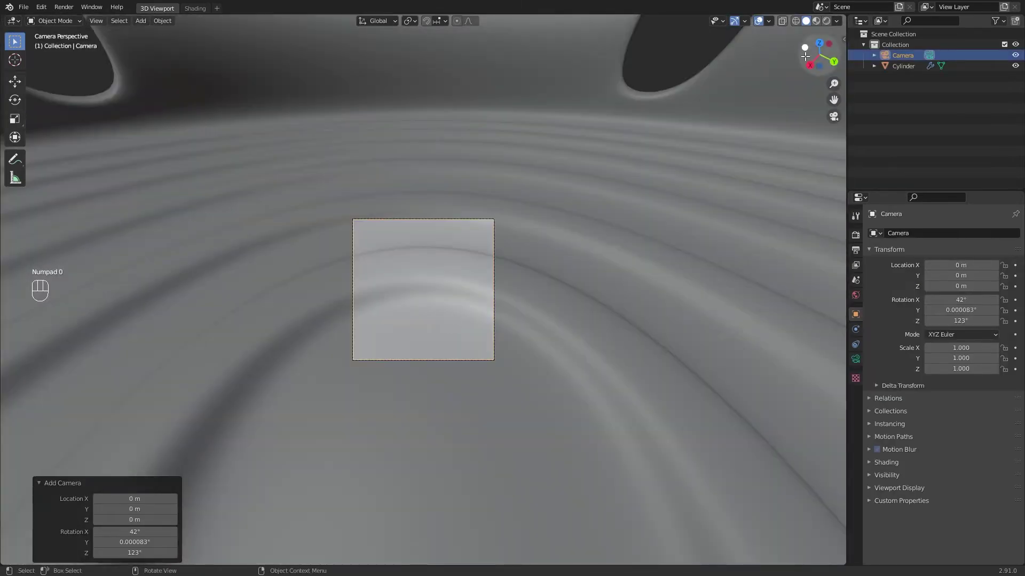
# Lock the camera to the view and frame the dish inside the camera border.
pyautogui.click(844, 43)
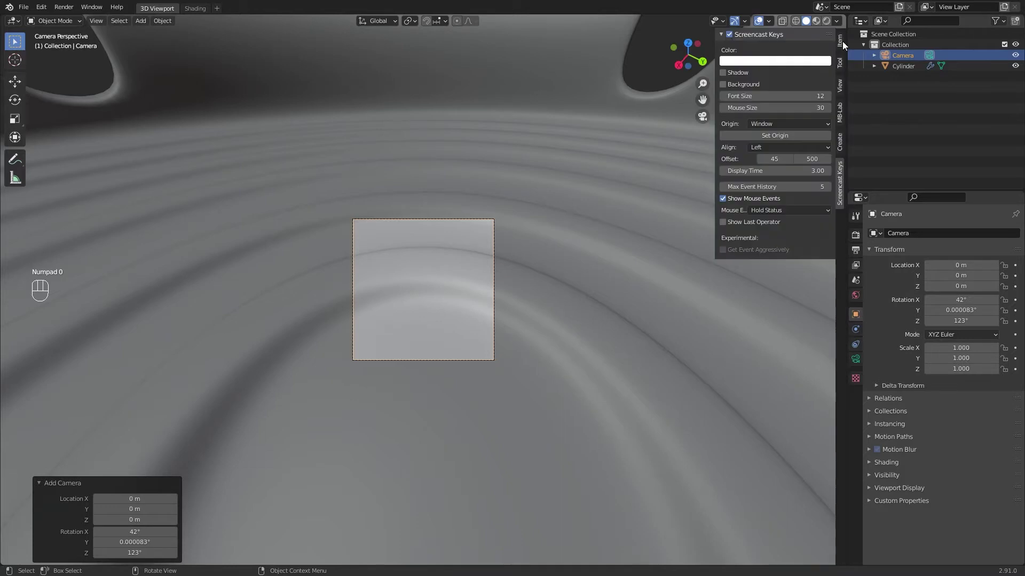
pyautogui.click(839, 85)
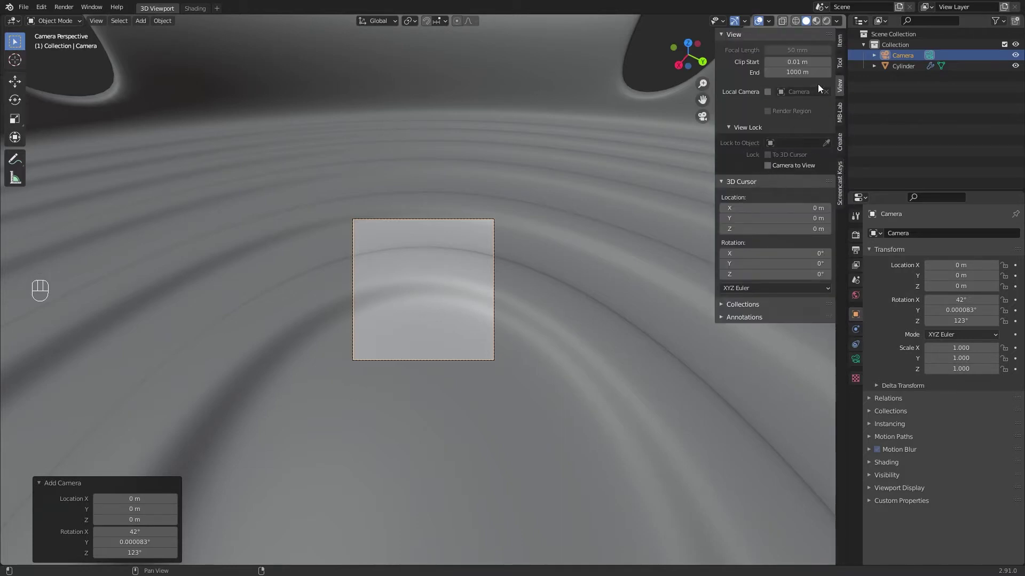
pyautogui.moveTo(715, 114); pyautogui.dragTo(834, 125)
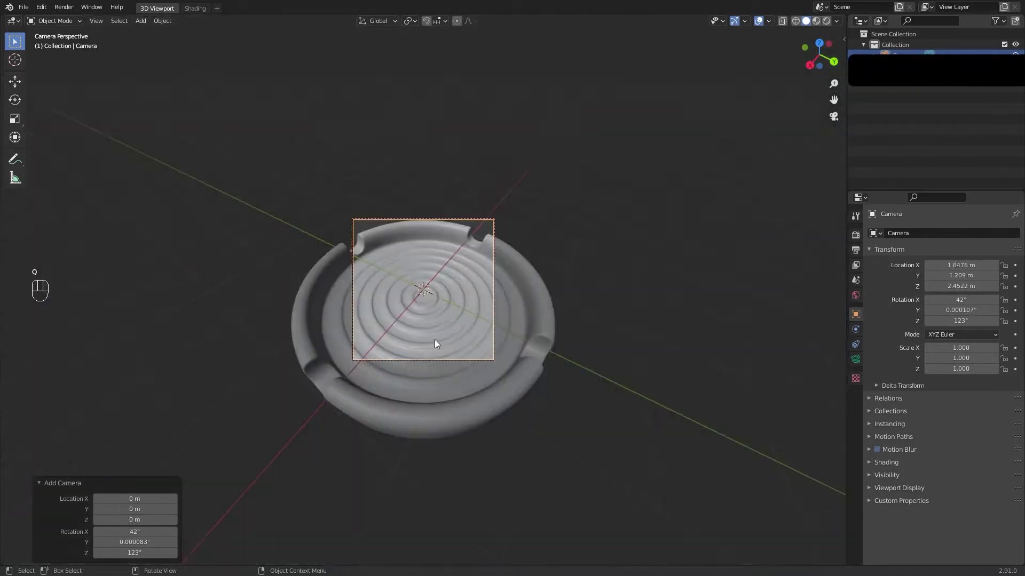
pyautogui.moveTo(434, 340); pyautogui.dragTo(466, 309, button='middle')
pyautogui.scroll(3, 466, 309)
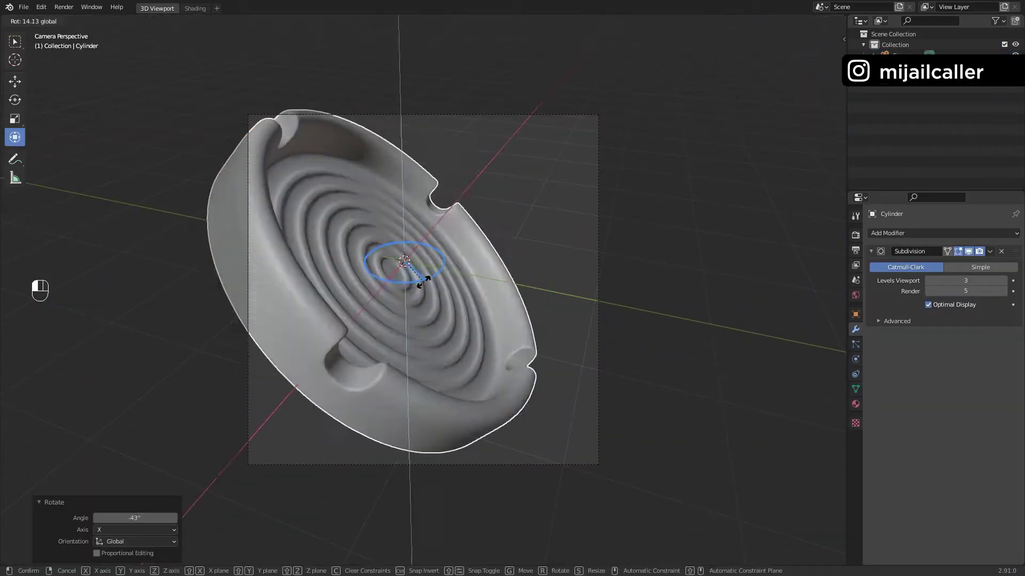
# Rotate the dish upright toward the camera, and with the camera lock off move the camera about -0.59 m along the view's Z.
pyautogui.moveTo(408, 251); pyautogui.dragTo(446, 283)
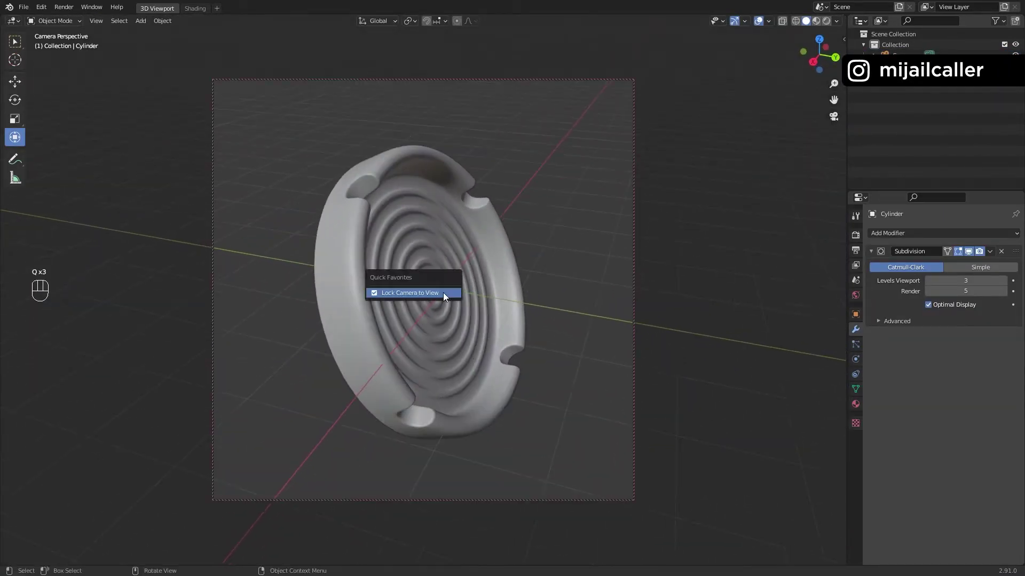
pyautogui.click(443, 292)
pyautogui.press('g')
pyautogui.click(492, 322)
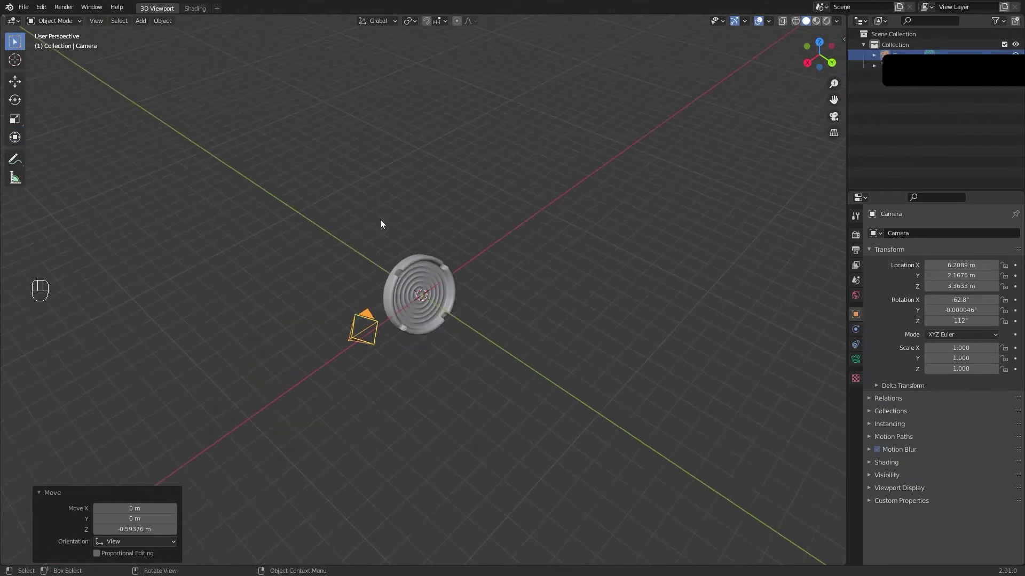
# Add an area light with a size of 4 m and move it about -8.15 m along Y from the dish.
pyautogui.hotkey('shift', 'a')
pyautogui.moveTo(400, 211)
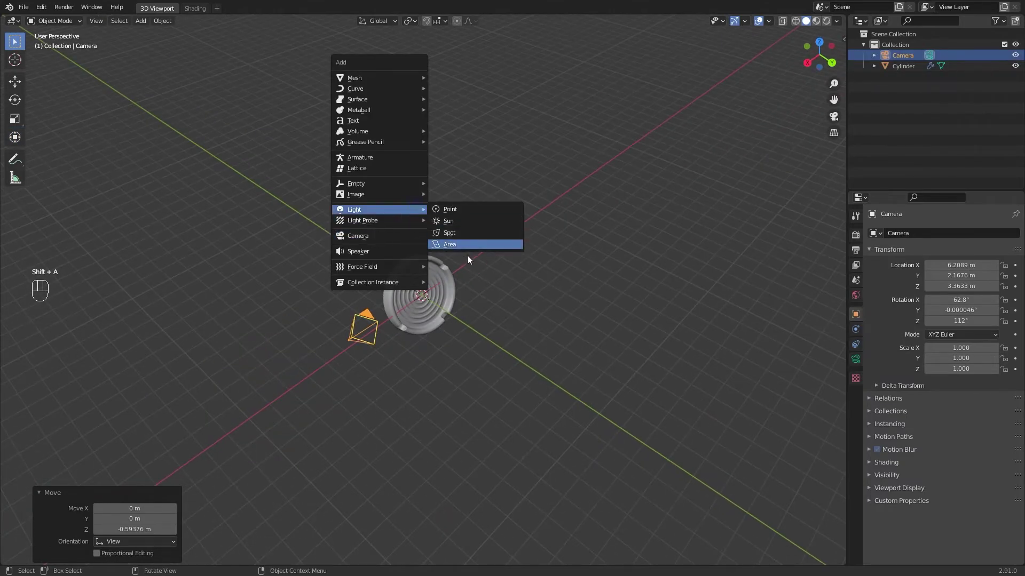
pyautogui.click(463, 244)
pyautogui.click(957, 331)
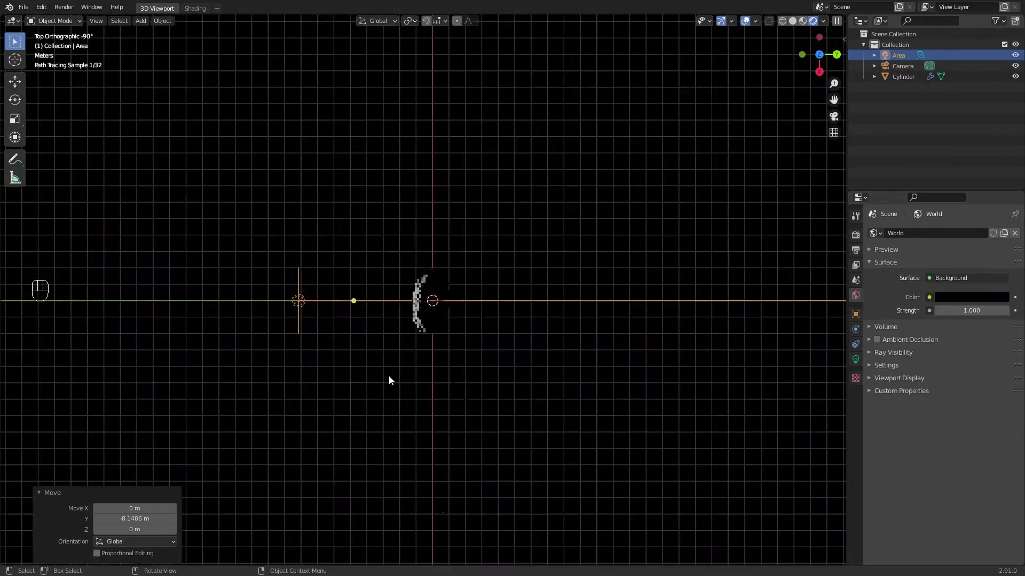
# Place two rotated copies of the area light around the dish and set the third light's power to 500 W.
pyautogui.press('r')
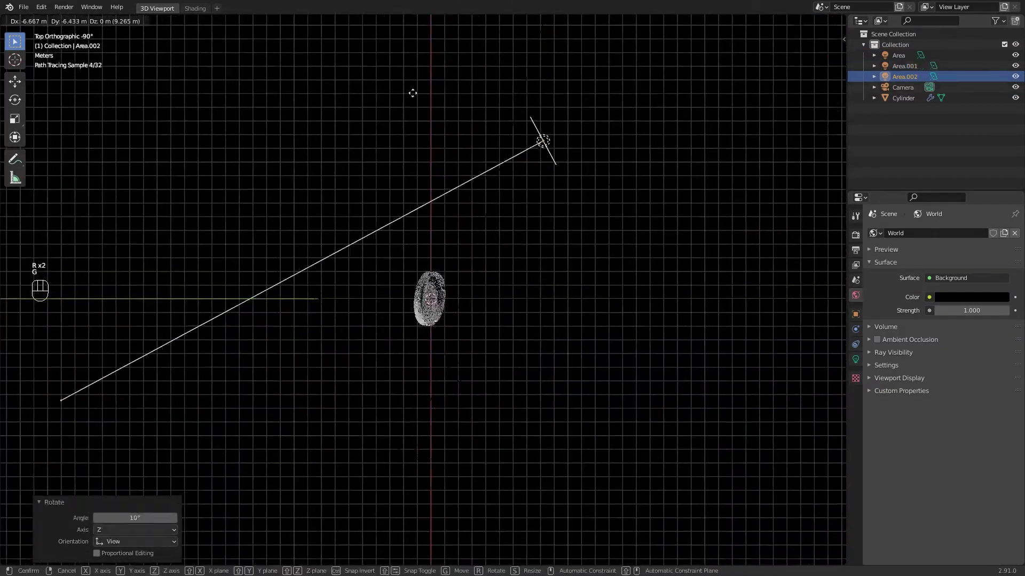
pyautogui.click(962, 303)
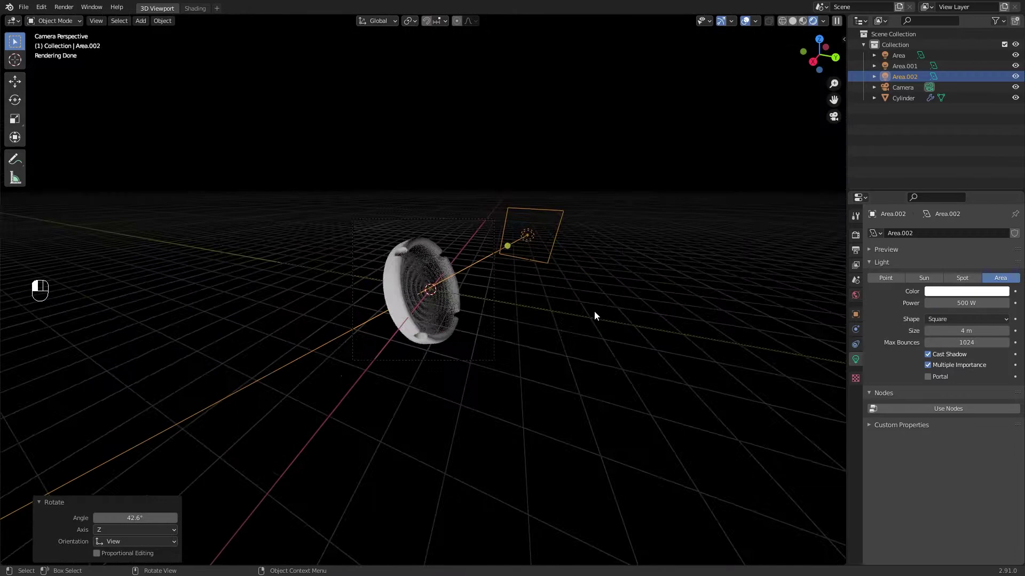
# Add another area light at the dish and move it about 5.36 m up along Z.
pyautogui.hotkey('shift', 'a')
pyautogui.moveTo(537, 293)
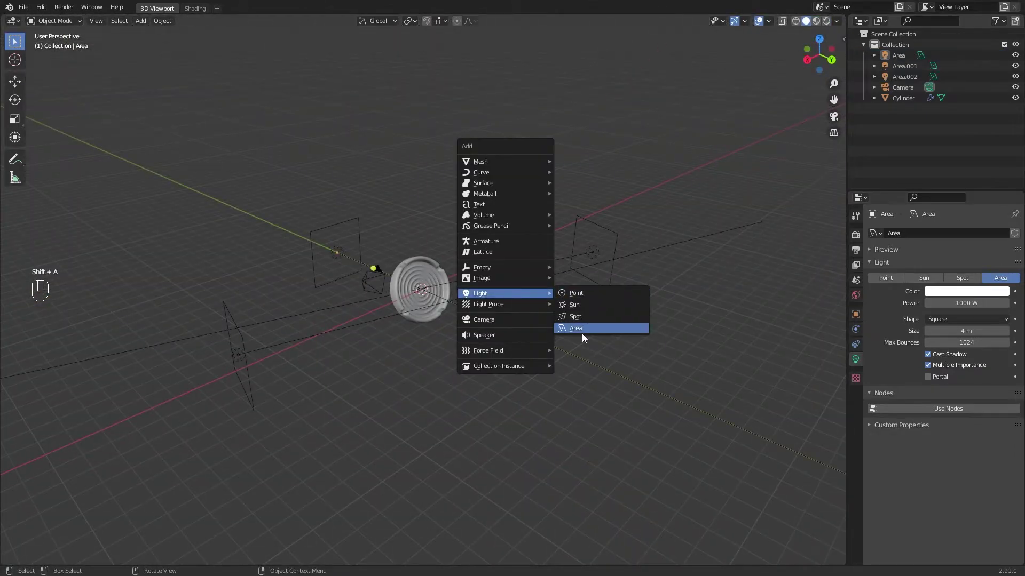
pyautogui.click(582, 334)
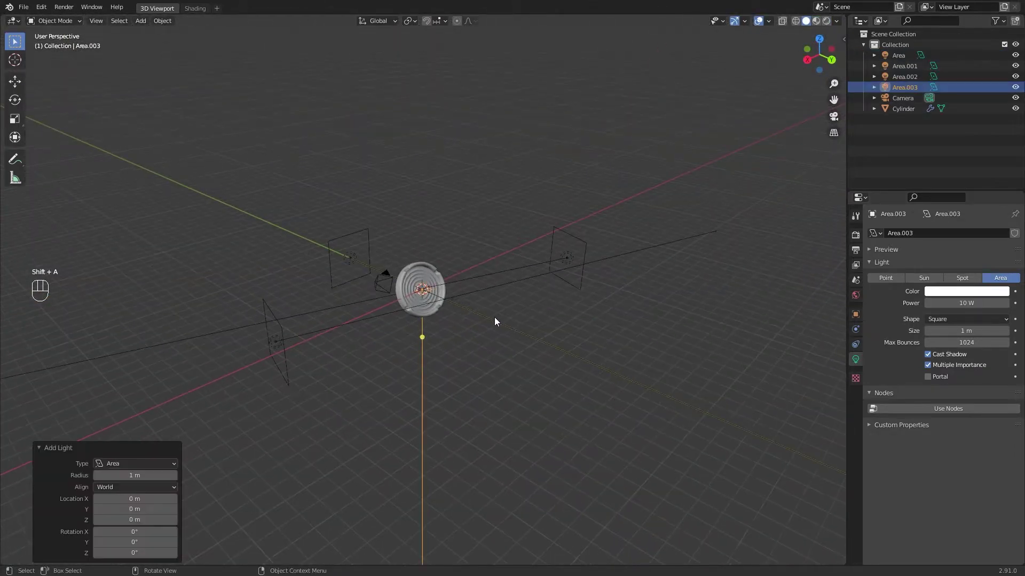
pyautogui.press('g')
pyautogui.press('z')
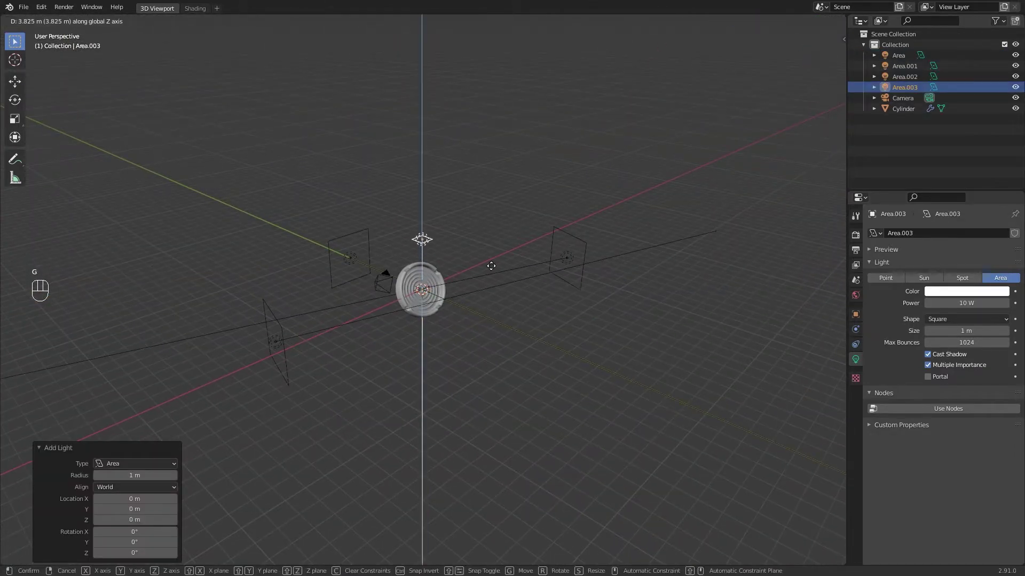
pyautogui.click(494, 246)
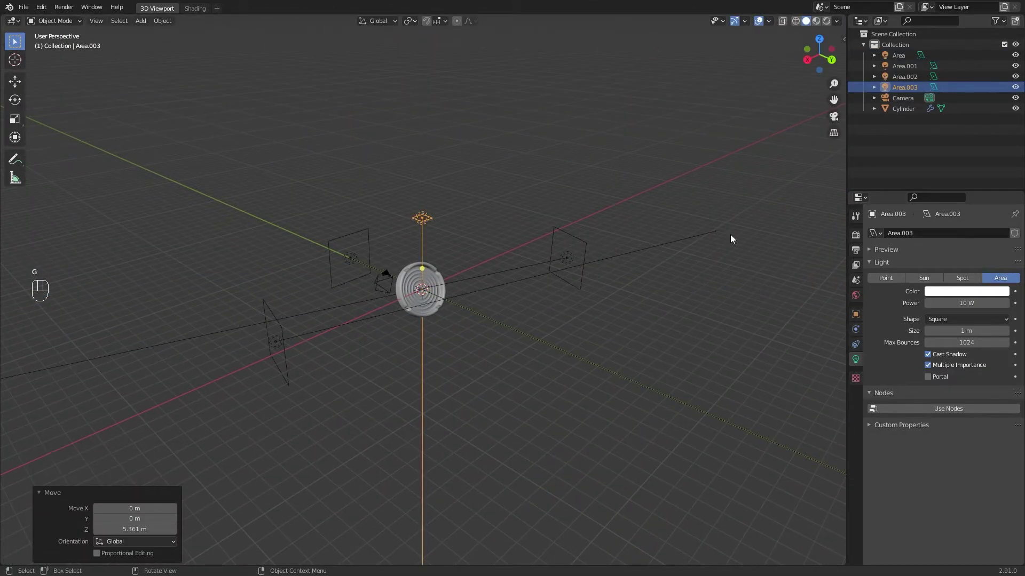
pyautogui.press('Return')
# Set the overhead area light's size to 2 m and its power to 50 W, checking it in the rendered camera view.
pyautogui.press('z')
pyautogui.press('KP_0')
pyautogui.scroll(1, 444, 231)
pyautogui.click(940, 302)
pyautogui.write('50')
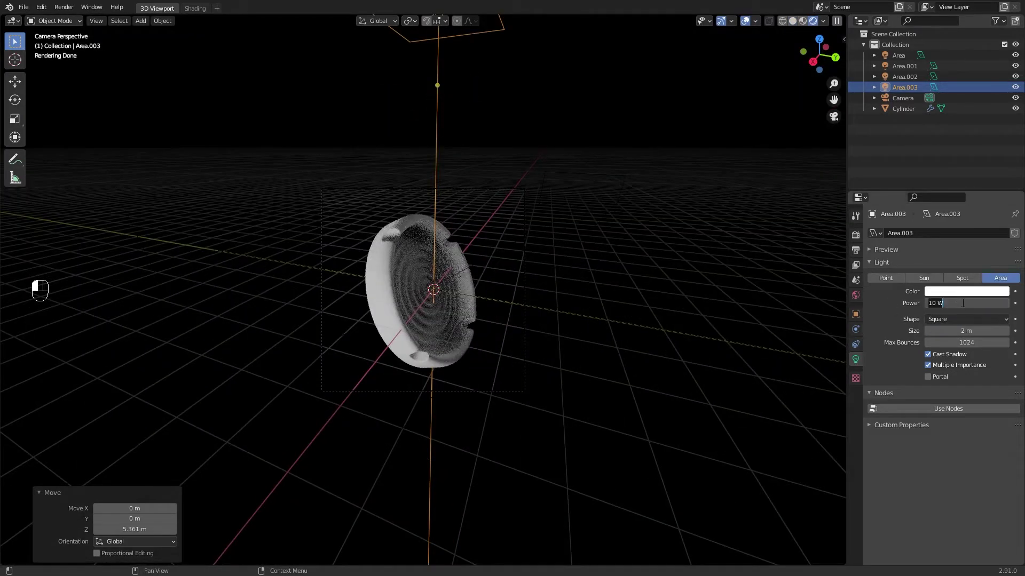
pyautogui.press('Return')
pyautogui.scroll(1, 493, 259)
# Switch to the Shading workspace and show the dish through the camera in rendered shading.
pyautogui.hotkey('ctrl', 'pagedown')
pyautogui.press('KP_0')
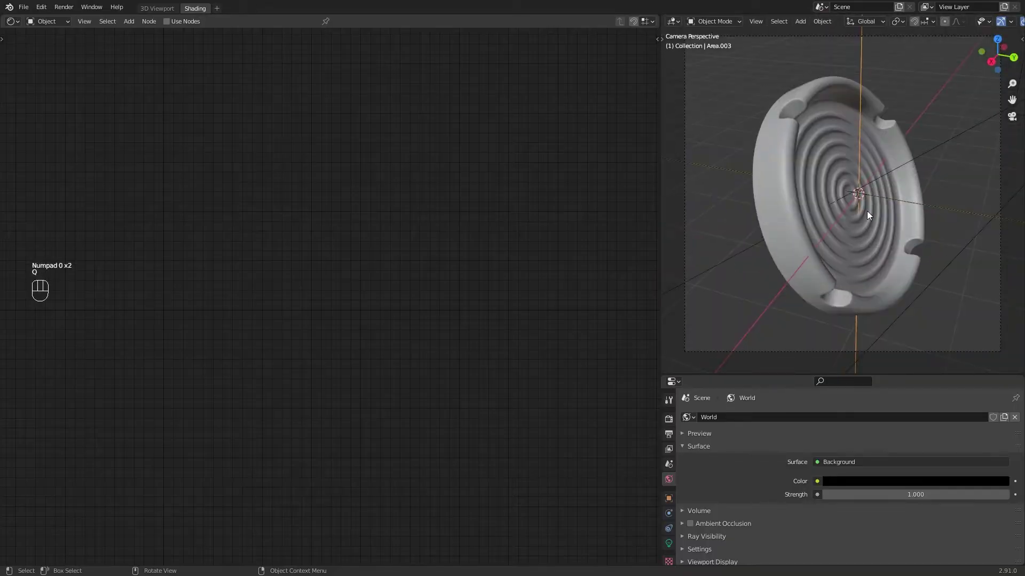
pyautogui.press('z')
pyautogui.click(872, 198)
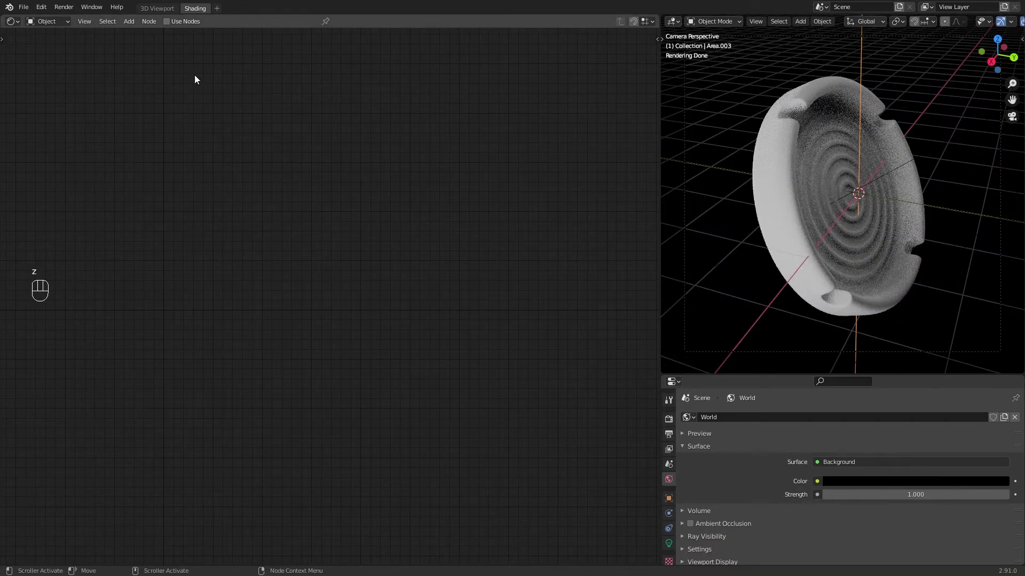
# Create a new material for the dish.
pyautogui.click(789, 211)
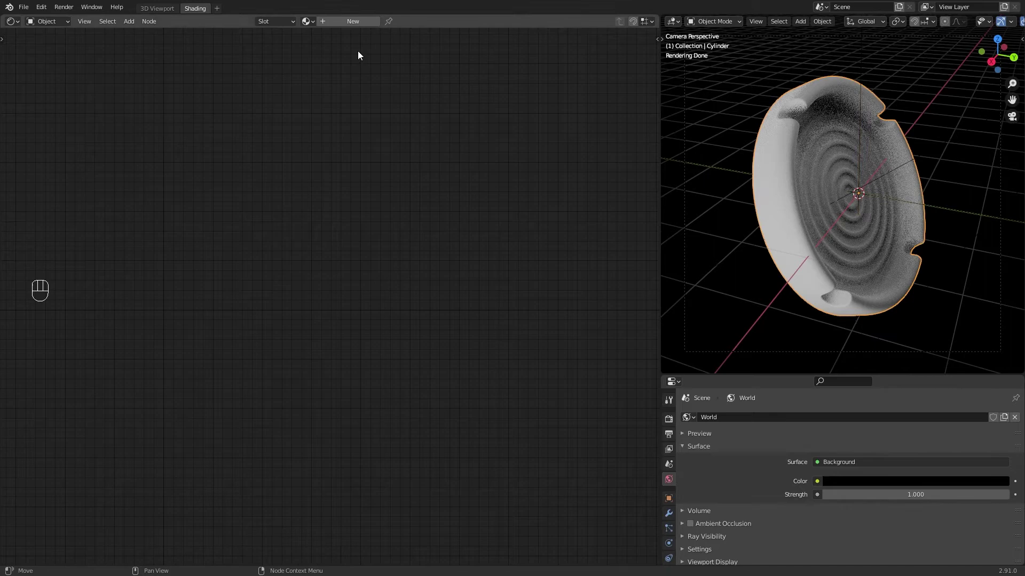
pyautogui.click(355, 22)
pyautogui.click(533, 203)
pyautogui.scroll(-4, 462, 229)
pyautogui.moveTo(392, 305); pyautogui.dragTo(587, 288, button='middle')
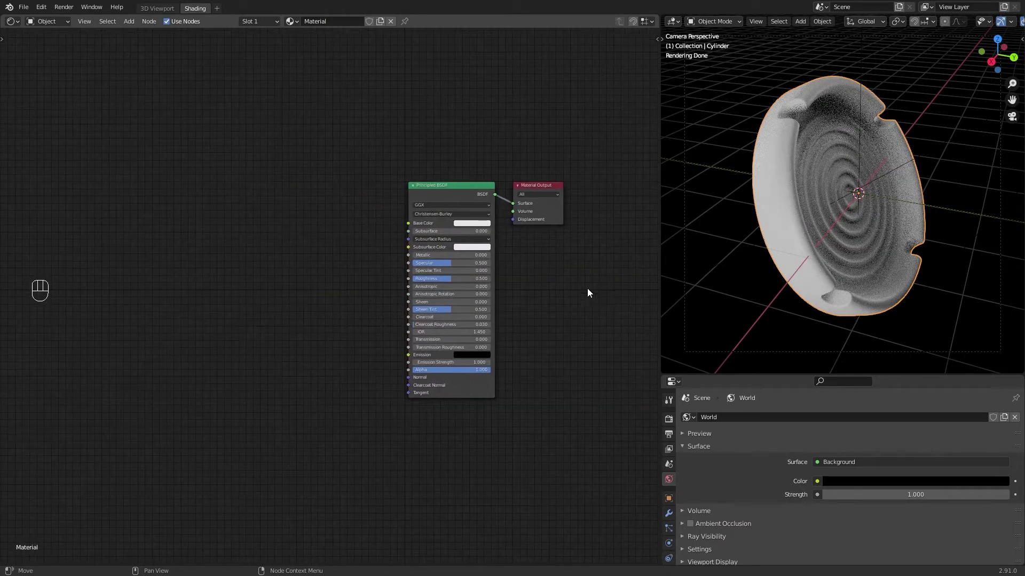
# Add a Noise Texture node and connect its Fac output to the Principled BSDF's Base Color.
pyautogui.scroll(-3, 587, 288)
pyautogui.moveTo(530, 305); pyautogui.dragTo(608, 305, button='middle')
pyautogui.hotkey('shift', 'a')
pyautogui.click(608, 304)
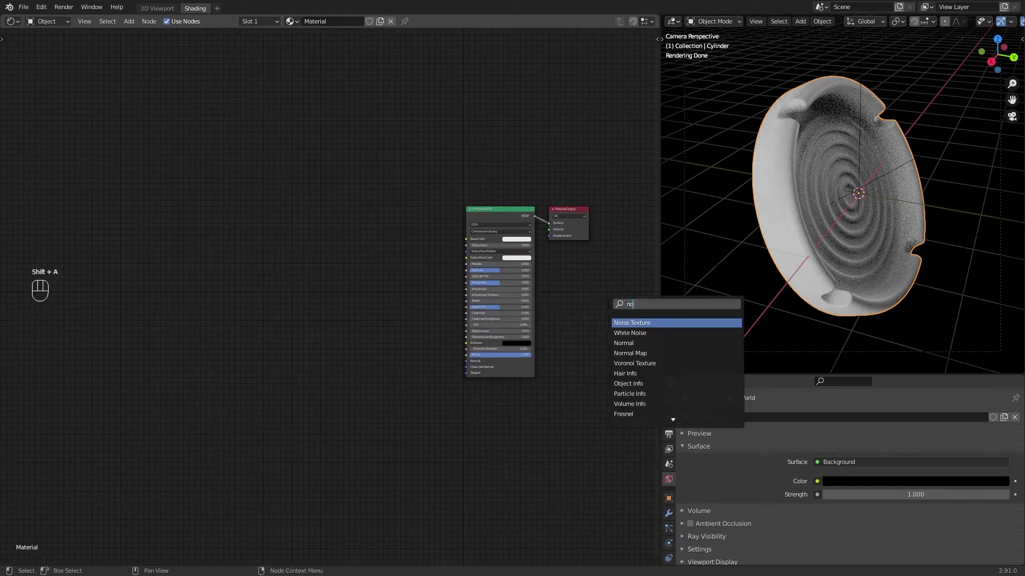
pyautogui.press('Return')
pyautogui.click(206, 197)
pyautogui.moveTo(246, 207); pyautogui.dragTo(466, 239)
pyautogui.moveTo(224, 218); pyautogui.dragTo(215, 235)
# Insert a ColorRamp node between the Noise Texture and the Principled BSDF's Base Color.
pyautogui.hotkey('shift', 'a')
pyautogui.click(215, 235)
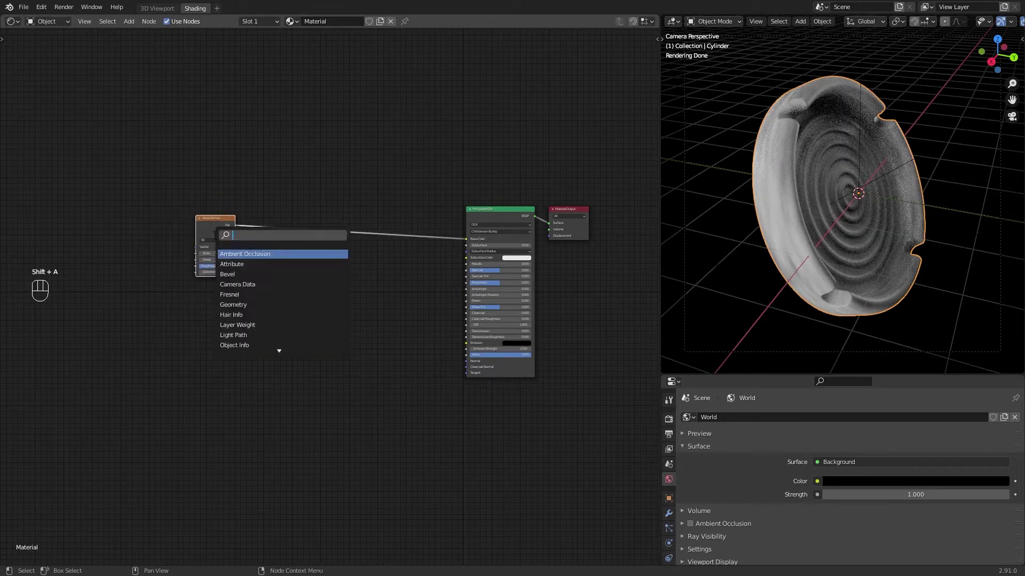
pyautogui.click(251, 263)
pyautogui.click(295, 214)
pyautogui.moveTo(295, 214); pyautogui.dragTo(363, 224)
pyautogui.moveTo(253, 268); pyautogui.dragTo(258, 270, button='middle')
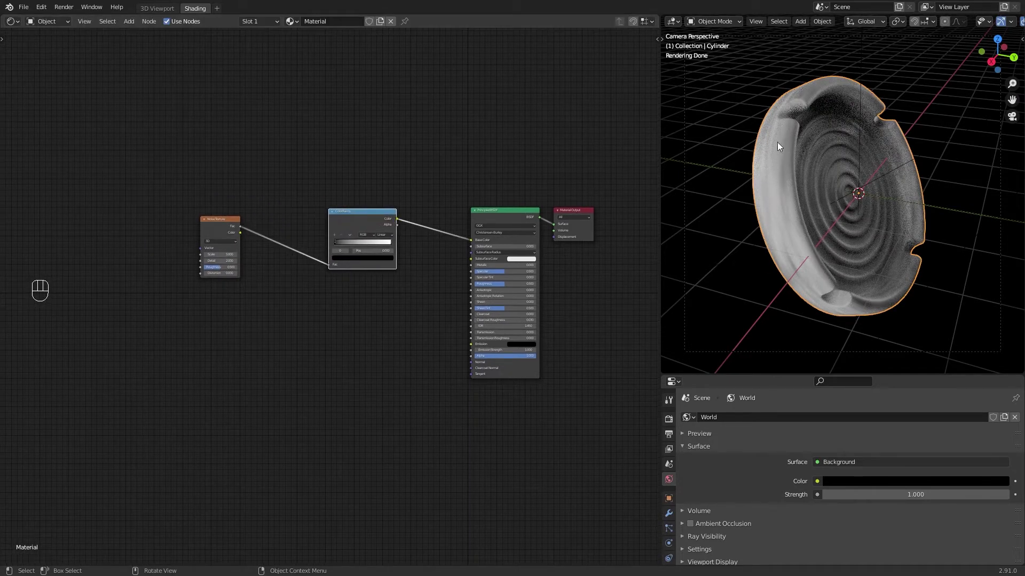
# Add a Texture Coordinate node and connect its Object output to the Noise Texture's Vector input.
pyautogui.moveTo(306, 283); pyautogui.dragTo(456, 312, button='middle')
pyautogui.moveTo(387, 249); pyautogui.dragTo(409, 245)
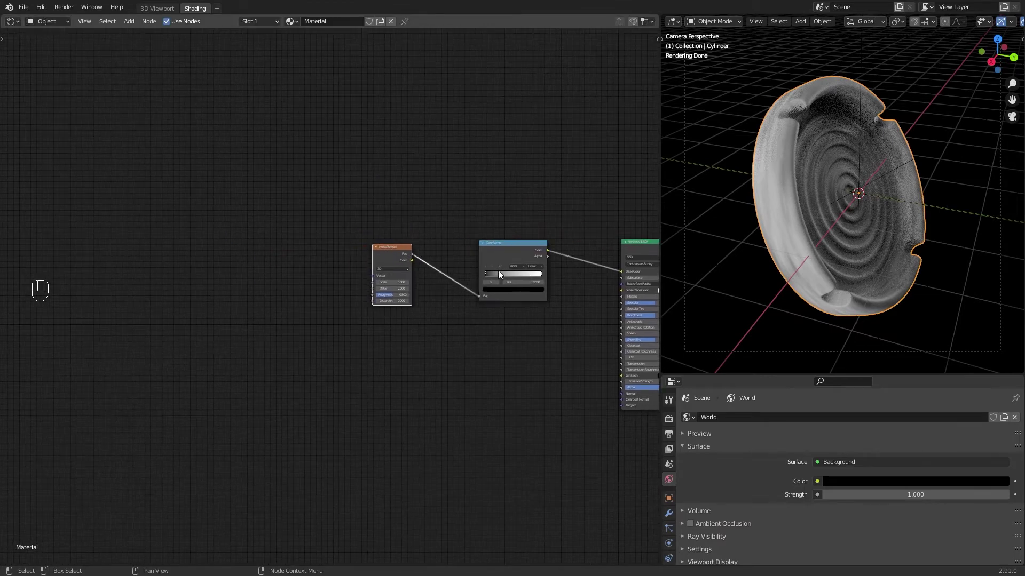
pyautogui.moveTo(498, 270); pyautogui.dragTo(423, 266, button='middle')
pyautogui.hotkey('shift', 'a')
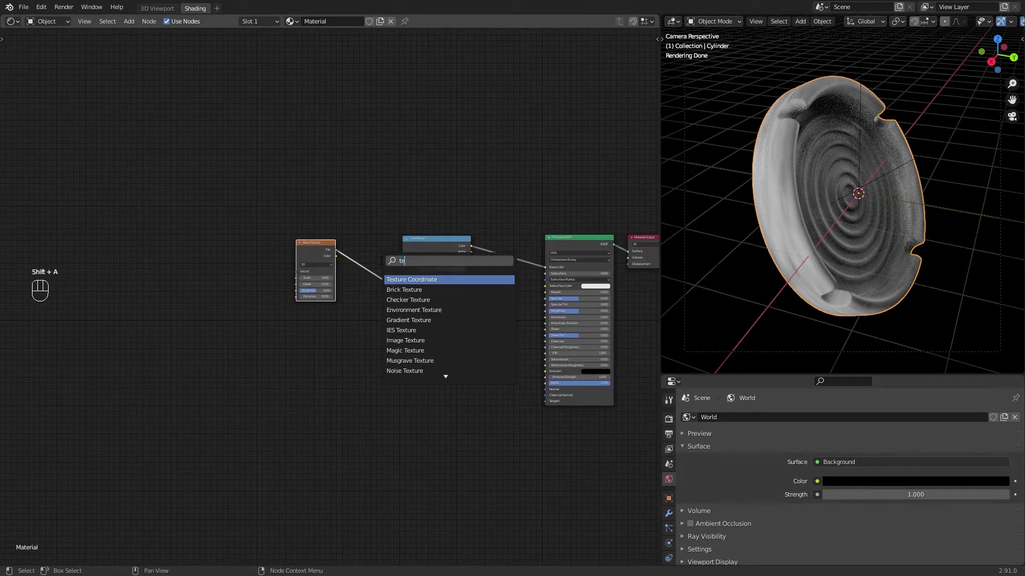
pyautogui.press('Return')
pyautogui.click(187, 268)
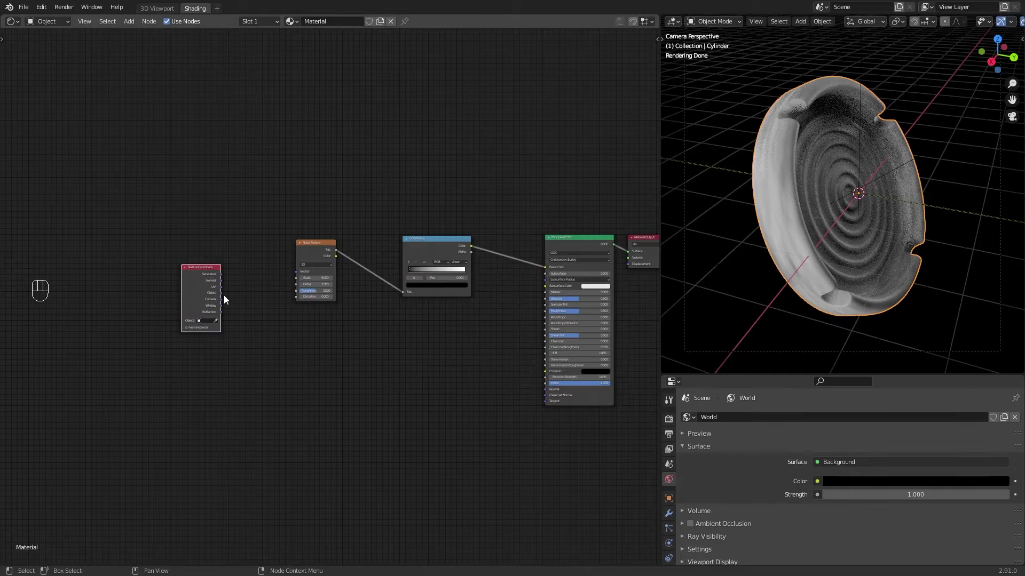
pyautogui.moveTo(223, 293); pyautogui.dragTo(296, 270)
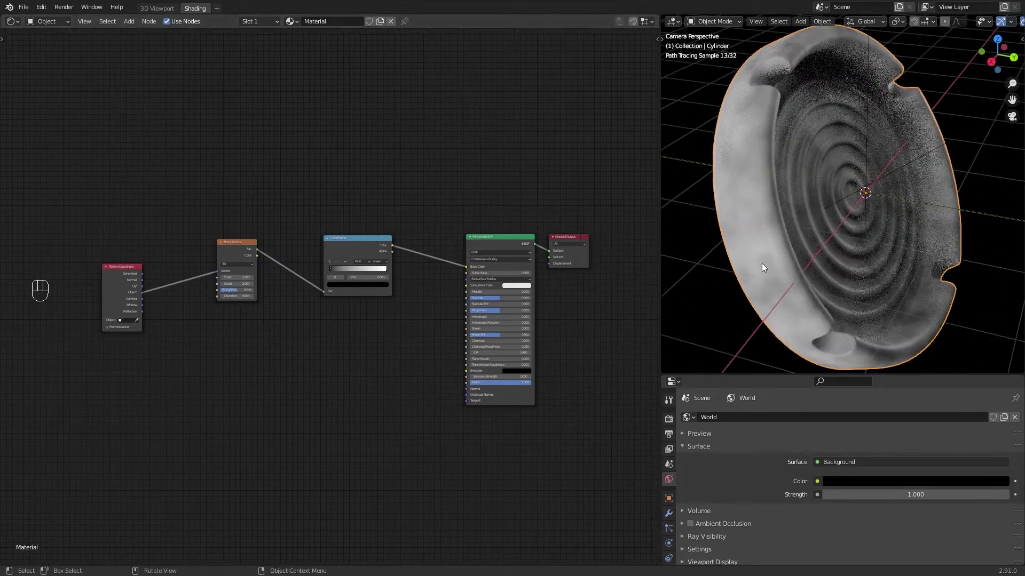
# Move the ColorRamp closer to the Noise Texture and set the noise scale to 2.
pyautogui.moveTo(357, 238); pyautogui.dragTo(336, 244)
pyautogui.scroll(9, 276, 264)
pyautogui.moveTo(276, 267); pyautogui.dragTo(207, 256, button='middle')
pyautogui.click(187, 296)
pyautogui.write('2')
pyautogui.press('Return')
# Narrow the ColorRamp's transition by moving the black stop toward the middle and the white stop to about 0.582.
pyautogui.moveTo(289, 286); pyautogui.dragTo(335, 286)
pyautogui.moveTo(406, 286); pyautogui.dragTo(358, 286)
pyautogui.click(338, 287)
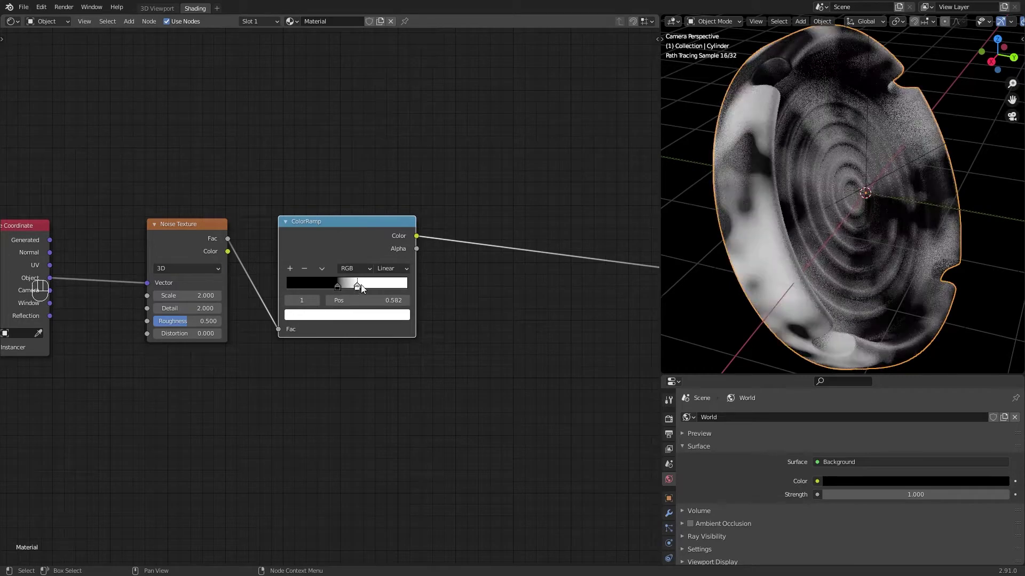
# Set the Noise Texture's distortion to 0.5, roughness to 0.55 and detail to 1.
pyautogui.moveTo(239, 301); pyautogui.dragTo(318, 289, button='middle')
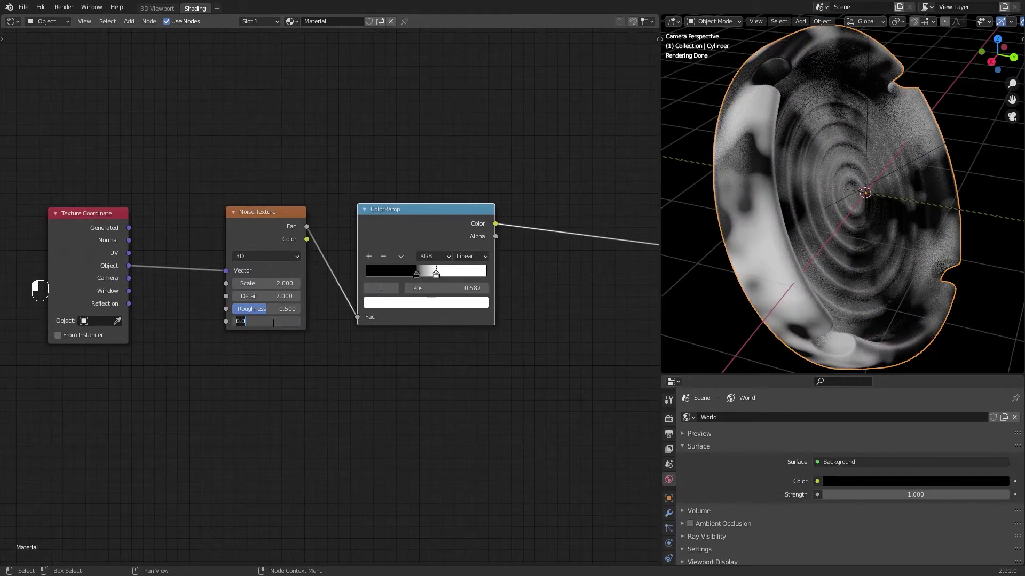
pyautogui.click(274, 324)
pyautogui.write('.5')
pyautogui.press('Return')
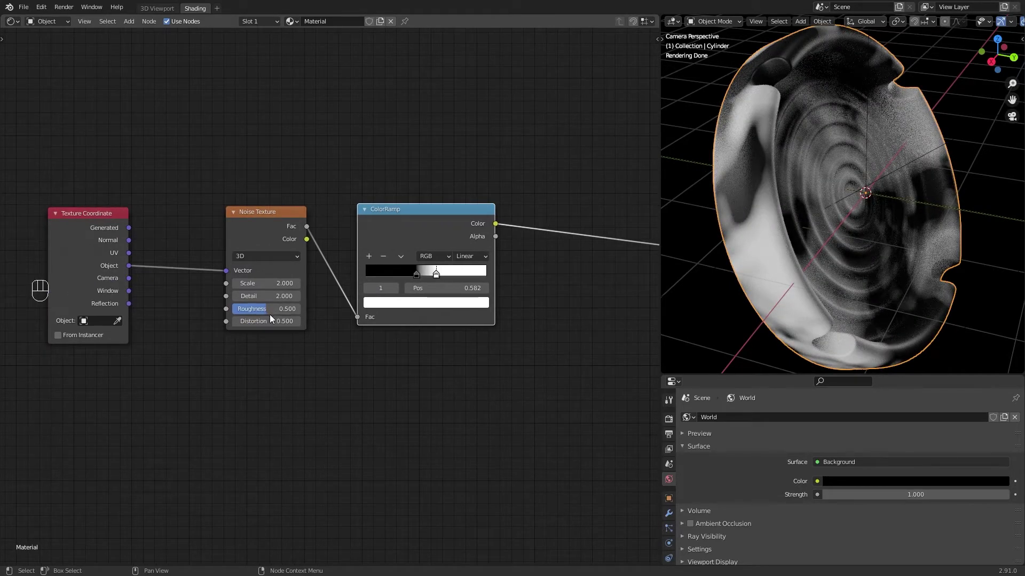
pyautogui.click(270, 310)
pyautogui.write('.55')
pyautogui.press('Return')
pyautogui.moveTo(266, 298); pyautogui.dragTo(241, 298)
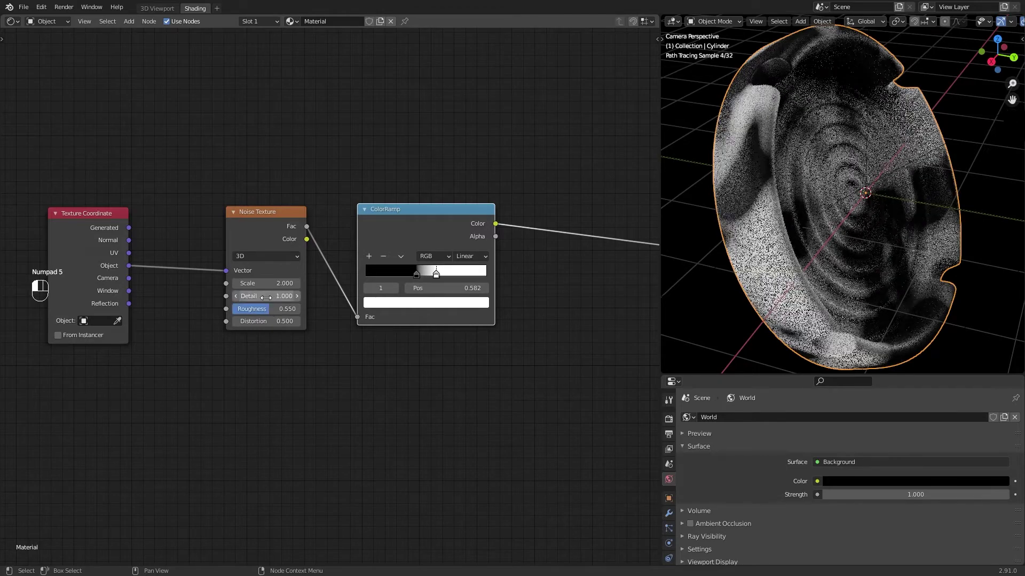
# Insert a MixRGB node before the Base Color and feed the ColorRamp's color into its Fac input.
pyautogui.scroll(-2, 840, 242)
pyautogui.scroll(-3, 352, 379)
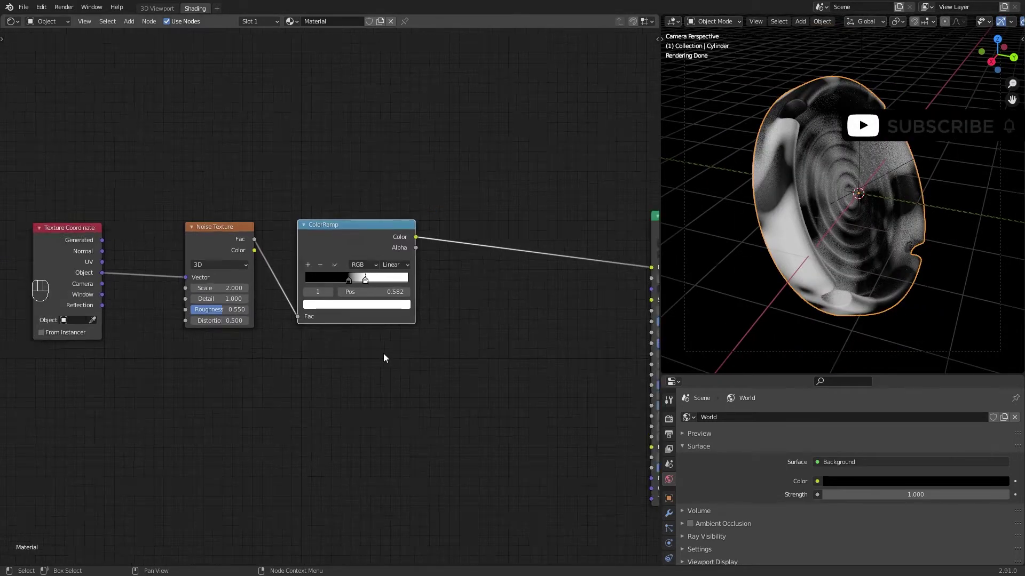
pyautogui.hotkey('shift', 'a')
pyautogui.click(447, 369)
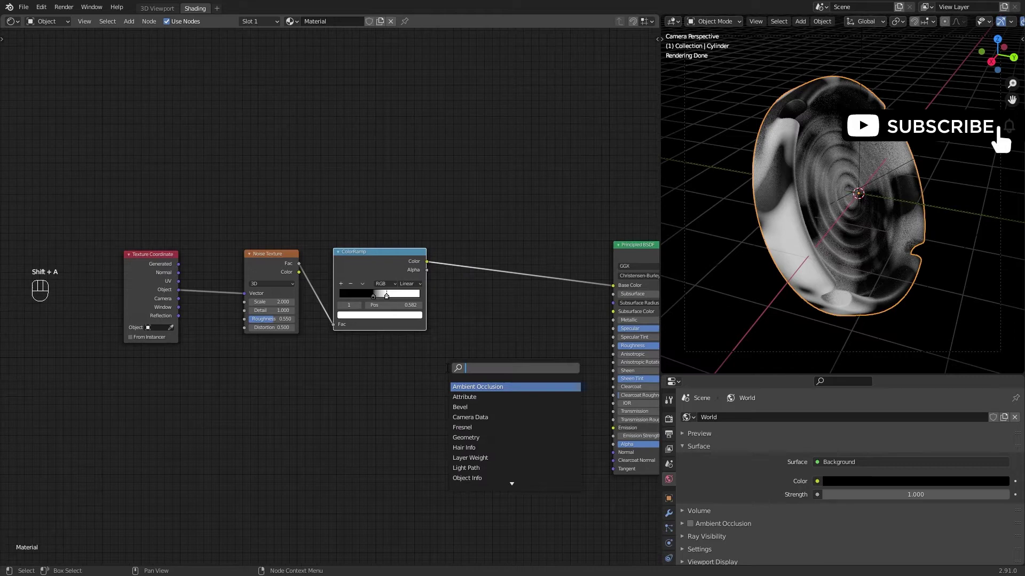
pyautogui.click(487, 397)
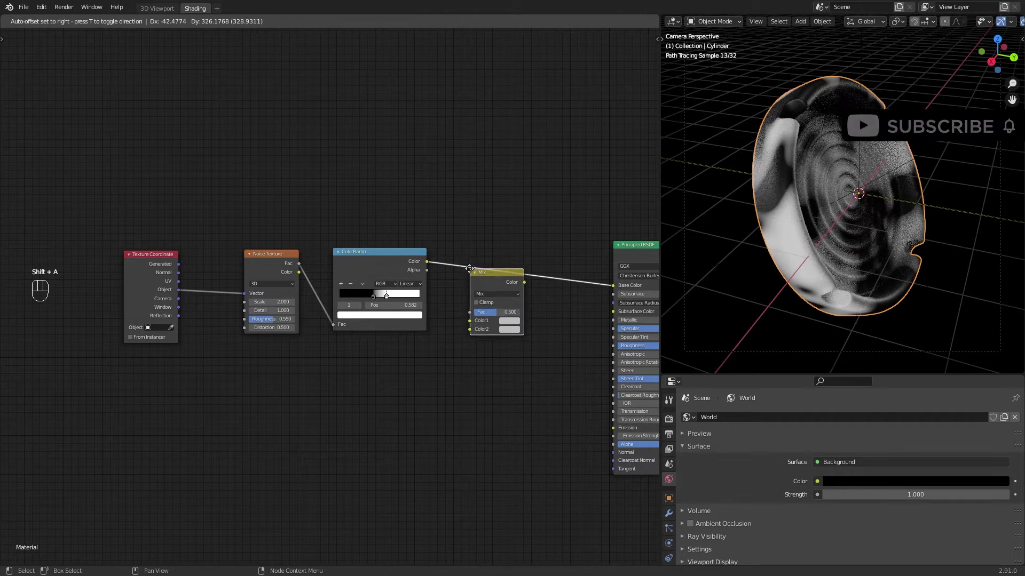
pyautogui.click(467, 258)
pyautogui.scroll(1, 523, 280)
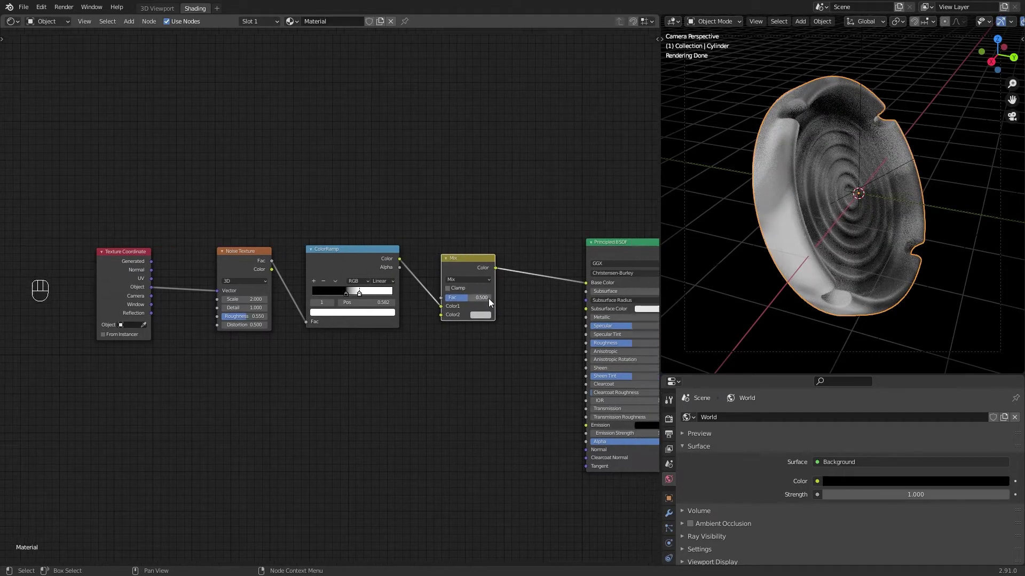
pyautogui.moveTo(461, 297); pyautogui.dragTo(460, 298)
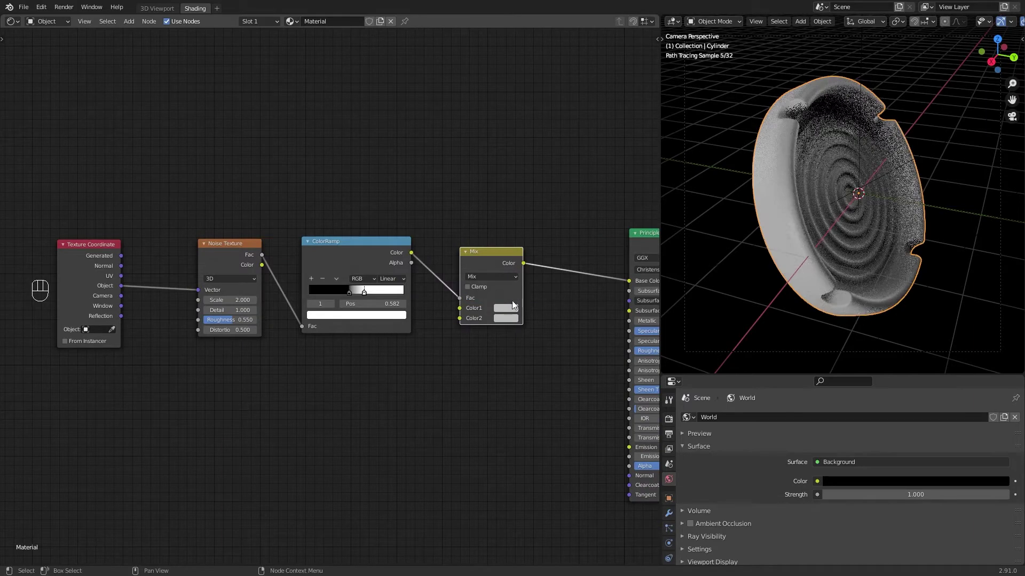
# Set the Mix node's Color1 to teal and its Color2 to dark red.
pyautogui.click(505, 308)
pyautogui.click(530, 243)
pyautogui.click(505, 308)
pyautogui.click(530, 182)
pyautogui.click(504, 318)
pyautogui.click(531, 252)
pyautogui.hotkey('alt', 'a')
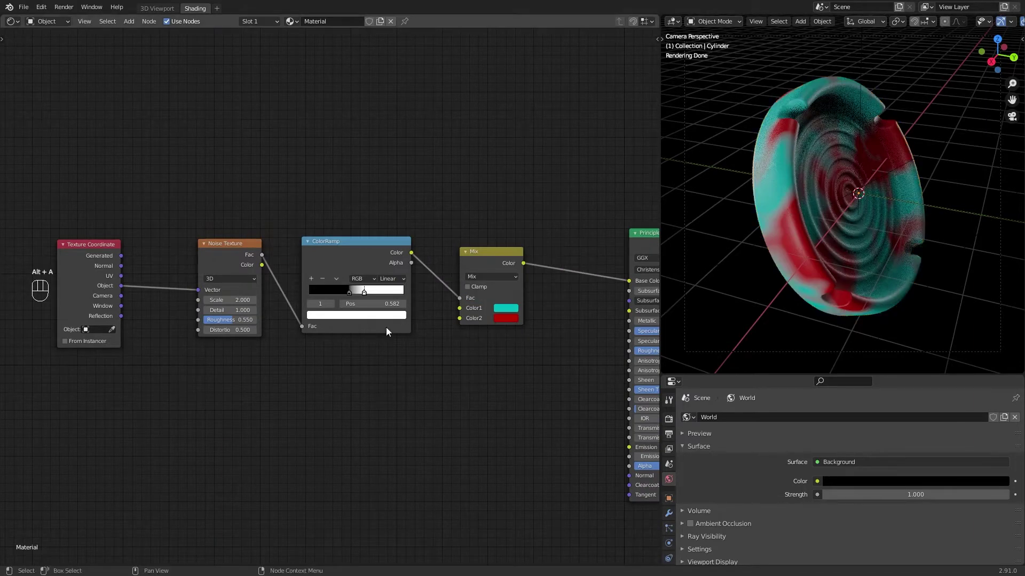
# Duplicate the Noise Texture, ColorRamp and Mix chain twice, placing the copies below the original.
pyautogui.scroll(-2, 386, 327)
pyautogui.moveTo(321, 320); pyautogui.dragTo(394, 297, button='middle')
pyautogui.moveTo(195, 274); pyautogui.dragTo(132, 339)
pyautogui.scroll(-2, 331, 320)
pyautogui.moveTo(558, 353); pyautogui.dragTo(271, 201)
pyautogui.hotkey('shift', 'd')
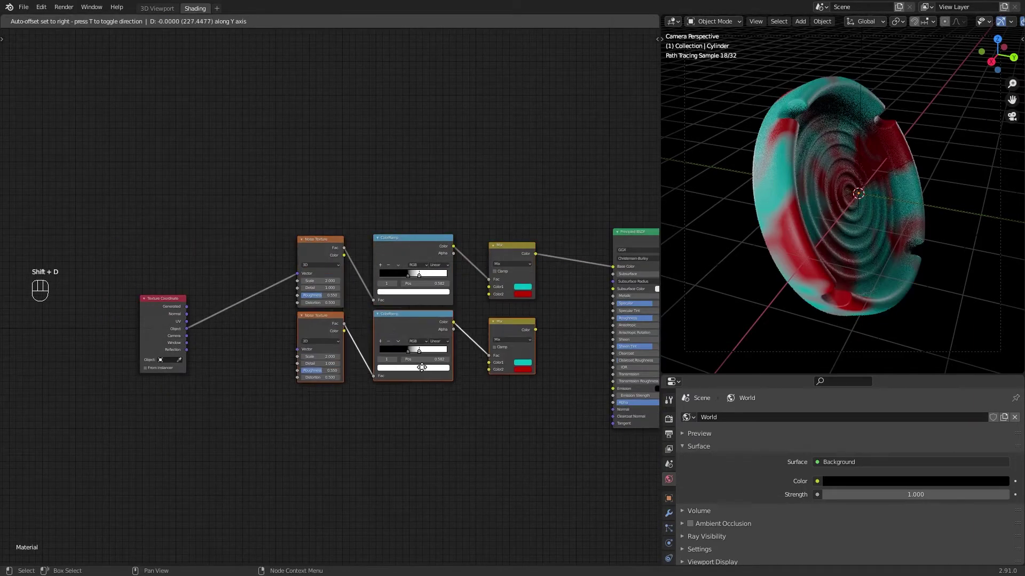
pyautogui.click(413, 378)
pyautogui.hotkey('shift', 'd')
pyautogui.click(418, 482)
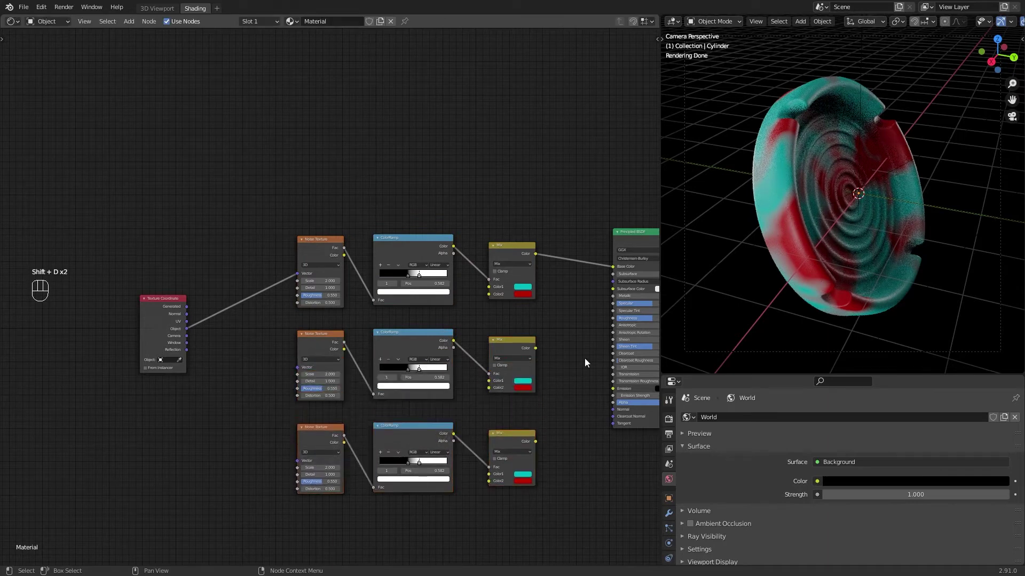
# Connect the Object coordinates to both copied noise textures, and the middle and lower Mix outputs to the top Mix's Color1 and Color2.
pyautogui.moveTo(299, 376); pyautogui.dragTo(298, 373)
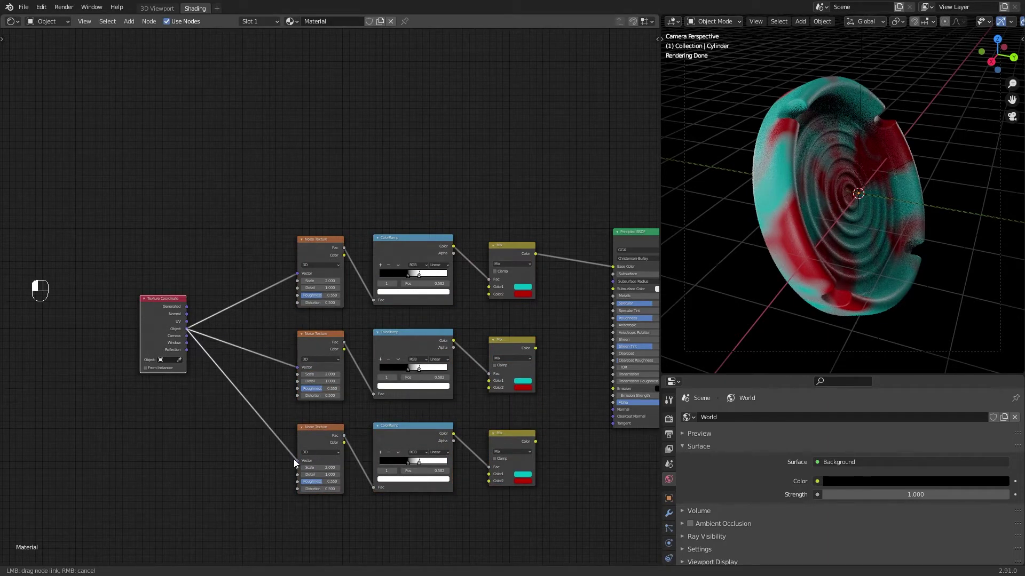
pyautogui.moveTo(293, 459); pyautogui.dragTo(296, 460)
pyautogui.scroll(2, 366, 315)
pyautogui.moveTo(570, 331); pyautogui.dragTo(451, 260, button='middle')
pyautogui.scroll(1, 446, 289)
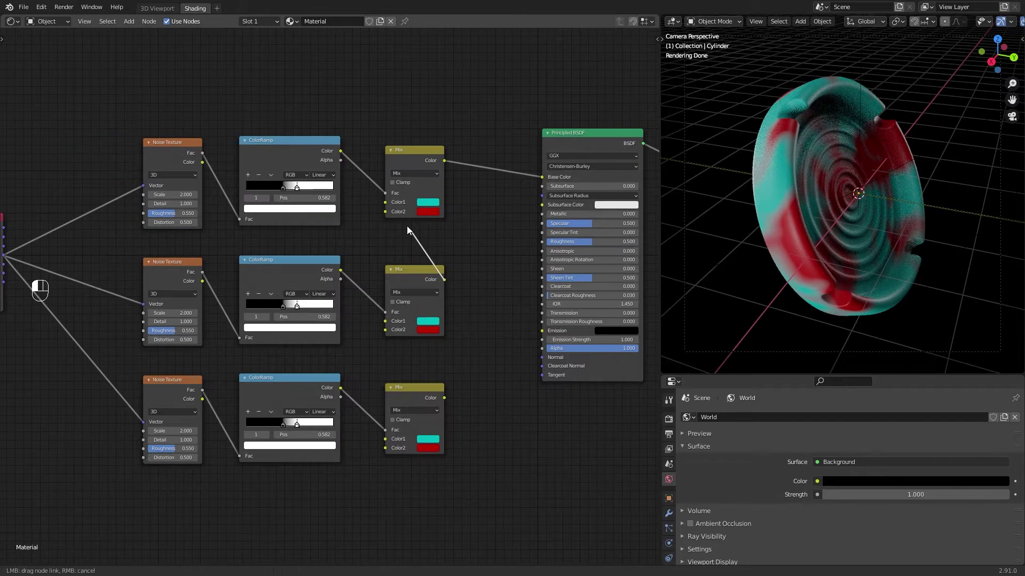
pyautogui.moveTo(407, 228); pyautogui.dragTo(384, 212)
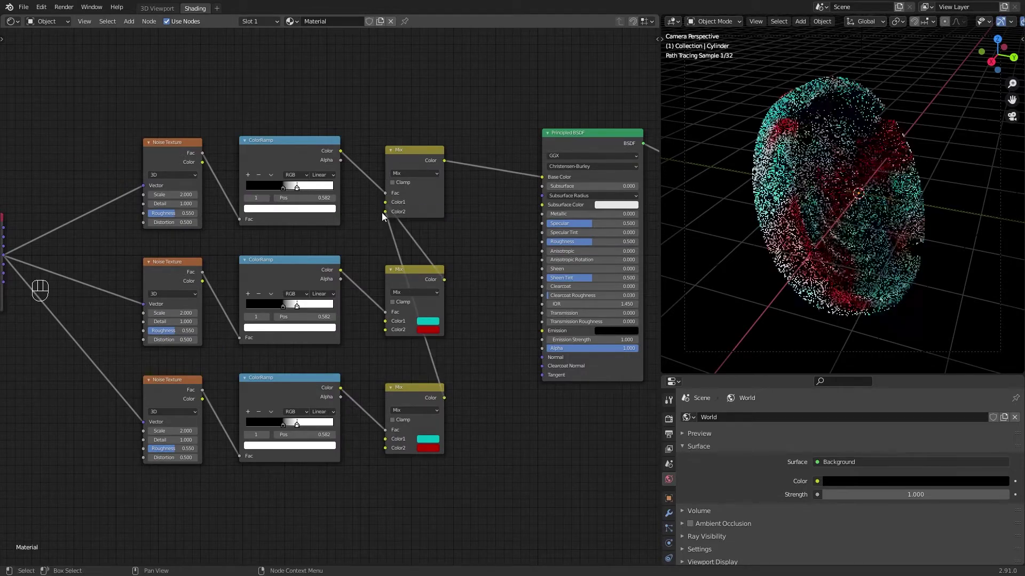
# Spread out the node layout, placing the top Mix node between the lower Mix nodes and the Principled BSDF.
pyautogui.scroll(-4, 473, 331)
pyautogui.moveTo(474, 331); pyautogui.dragTo(379, 336, button='middle')
pyautogui.moveTo(410, 149); pyautogui.dragTo(510, 248)
pyautogui.moveTo(463, 190); pyautogui.dragTo(599, 182)
pyautogui.moveTo(318, 205); pyautogui.dragTo(447, 193)
pyautogui.click(448, 193)
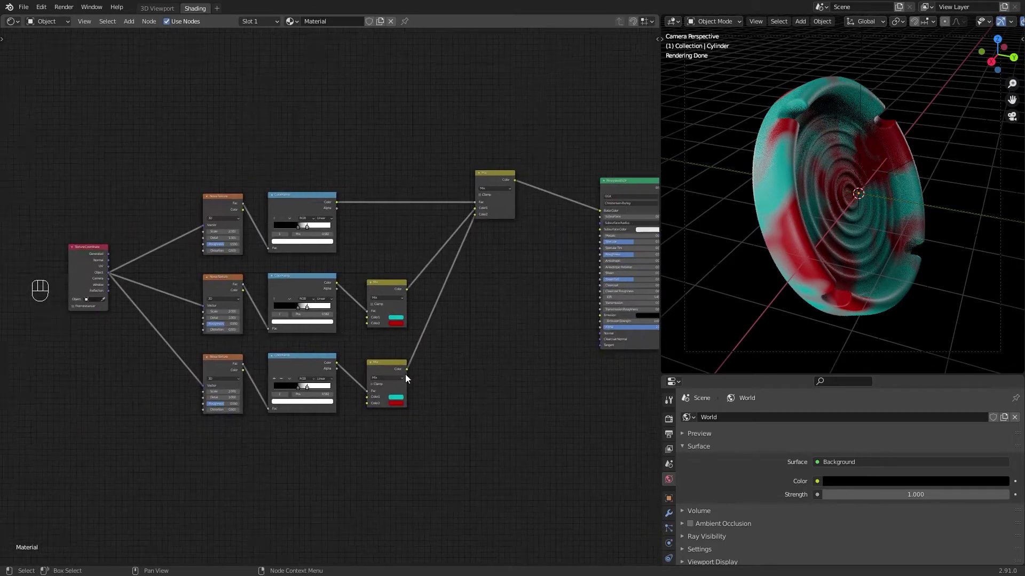
# Set the scale of the middle Noise Texture to 1 and of the lower one to 3.
pyautogui.scroll(2, 488, 353)
pyautogui.moveTo(170, 319); pyautogui.dragTo(301, 295, button='middle')
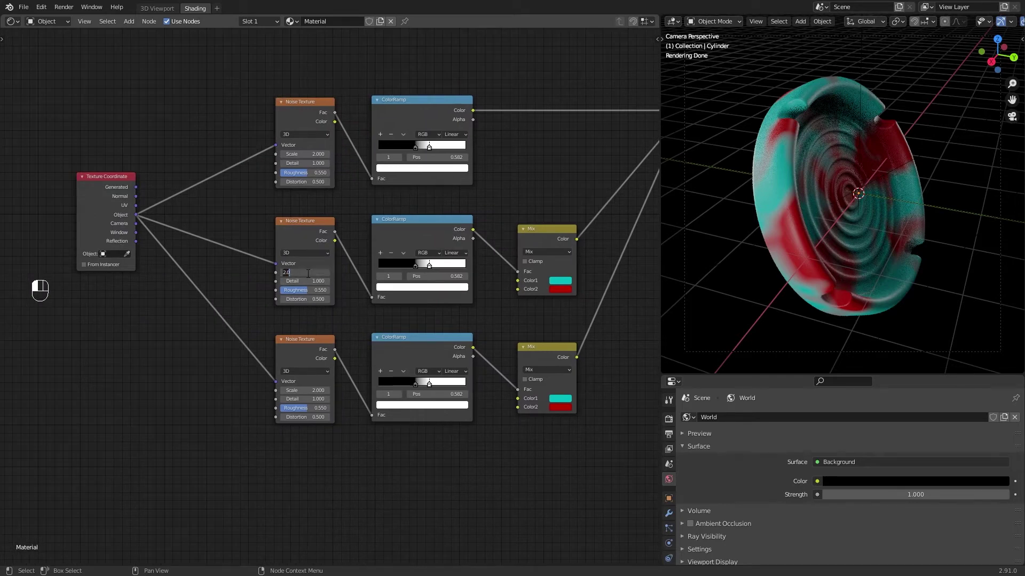
pyautogui.press('Return')
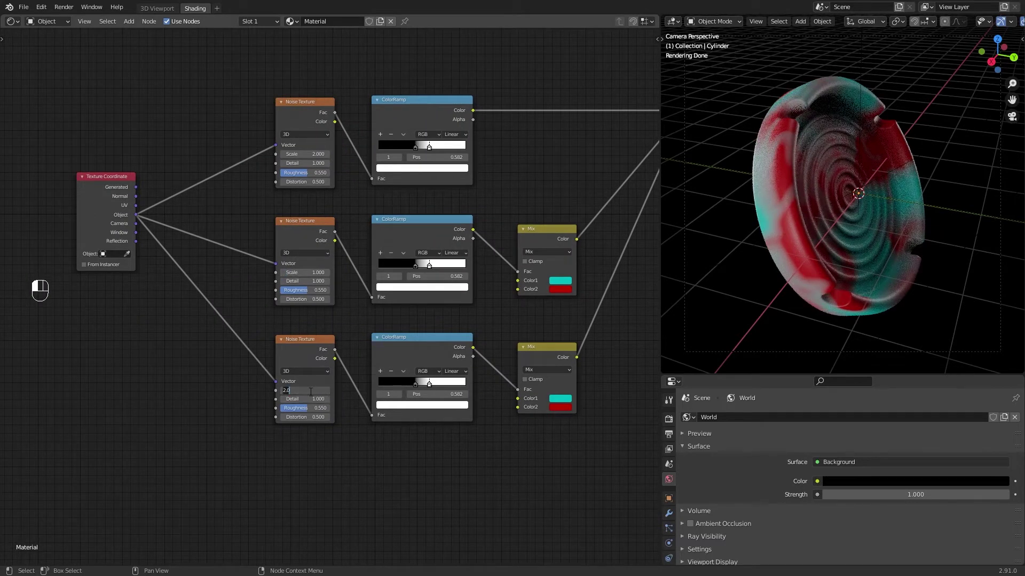
pyautogui.write('3')
pyautogui.press('Return')
pyautogui.moveTo(425, 384); pyautogui.dragTo(227, 366, button='middle')
pyautogui.scroll(1, 240, 366)
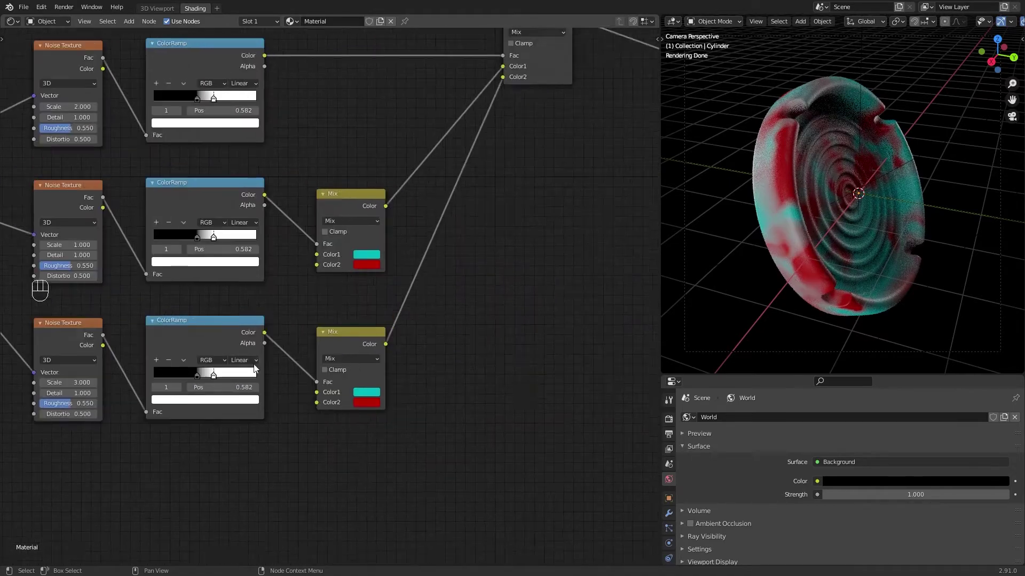
# Set the middle Mix node's Color1 to bright yellow, and the lower Mix node's Color1 to purple and Color2 to cyan.
pyautogui.moveTo(476, 295); pyautogui.dragTo(534, 320, button='middle')
pyautogui.scroll(-2, 467, 322)
pyautogui.click(443, 296)
pyautogui.moveTo(467, 184); pyautogui.dragTo(439, 226)
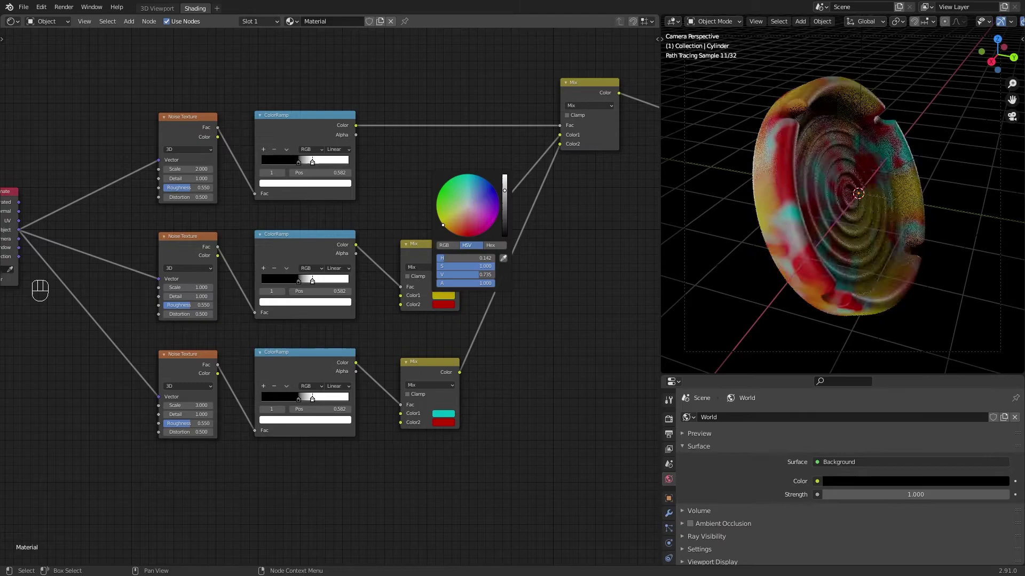
pyautogui.click(443, 413)
pyautogui.click(498, 331)
pyautogui.click(443, 423)
pyautogui.click(465, 310)
pyautogui.moveTo(533, 224); pyautogui.dragTo(439, 258, button='middle')
pyautogui.click(350, 329)
pyautogui.click(410, 219)
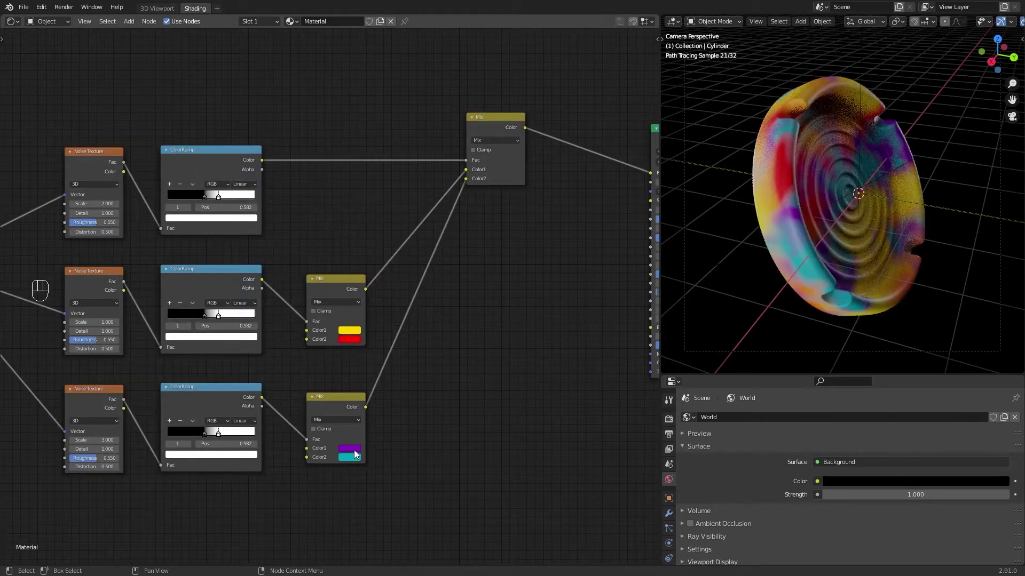
# Switch the top Mix node to Difference blending with Clamp enabled, and check the ashtray from another angle.
pyautogui.moveTo(542, 249); pyautogui.dragTo(435, 284, button='middle')
pyautogui.click(386, 173)
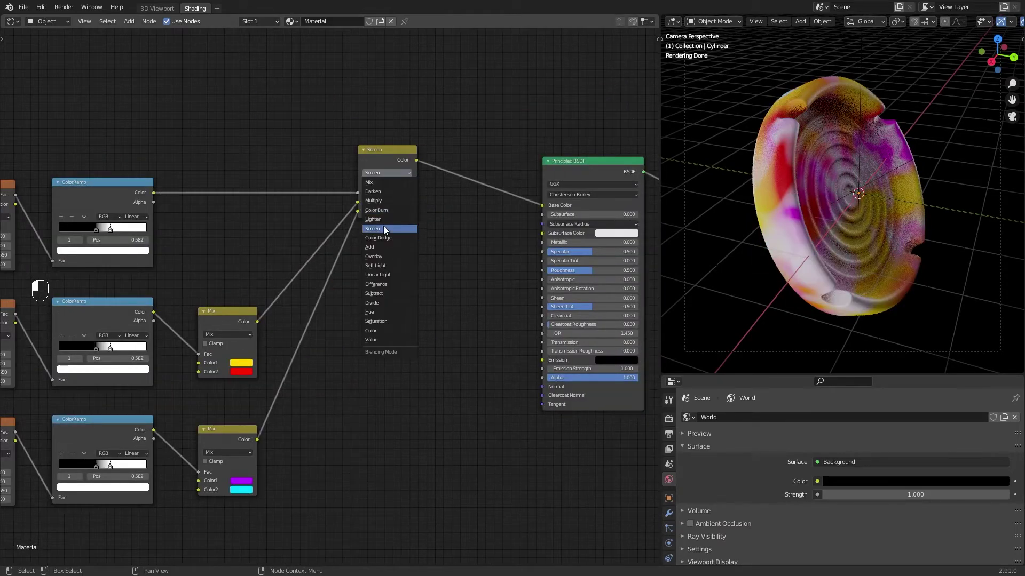
pyautogui.click(384, 201)
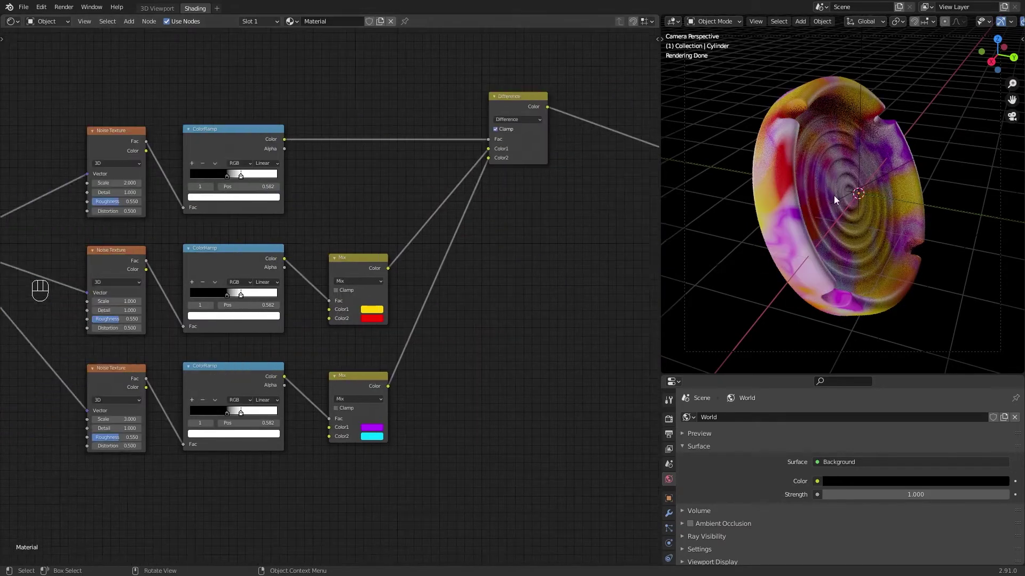
pyautogui.moveTo(833, 196); pyautogui.dragTo(806, 244, button='middle')
pyautogui.press('KP_0')
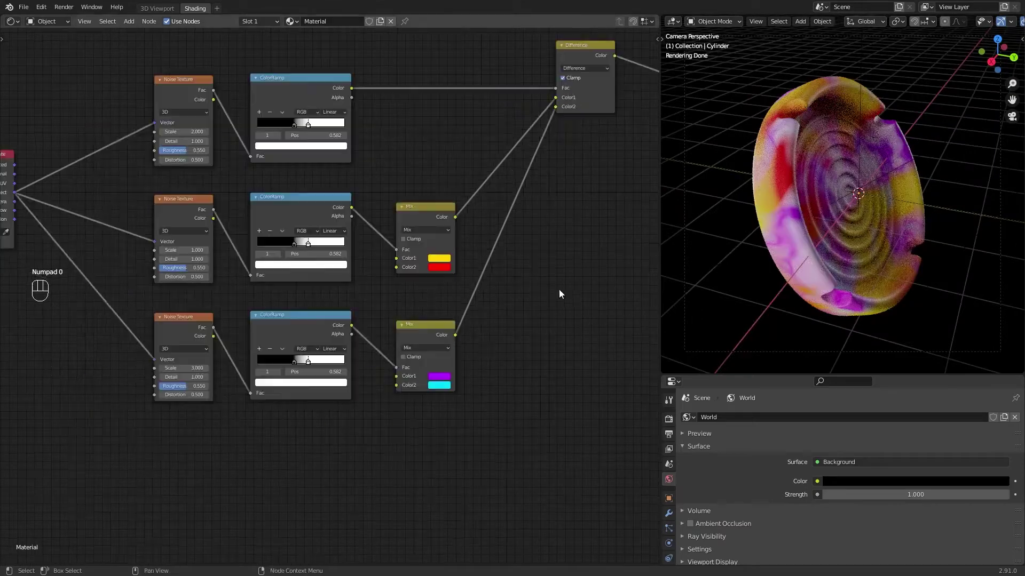
# Recolor the middle Mix node's Color1 to blue, and the lower Mix node's Color1 to magenta and Color2 to yellow.
pyautogui.click(439, 376)
pyautogui.moveTo(448, 299); pyautogui.dragTo(494, 291)
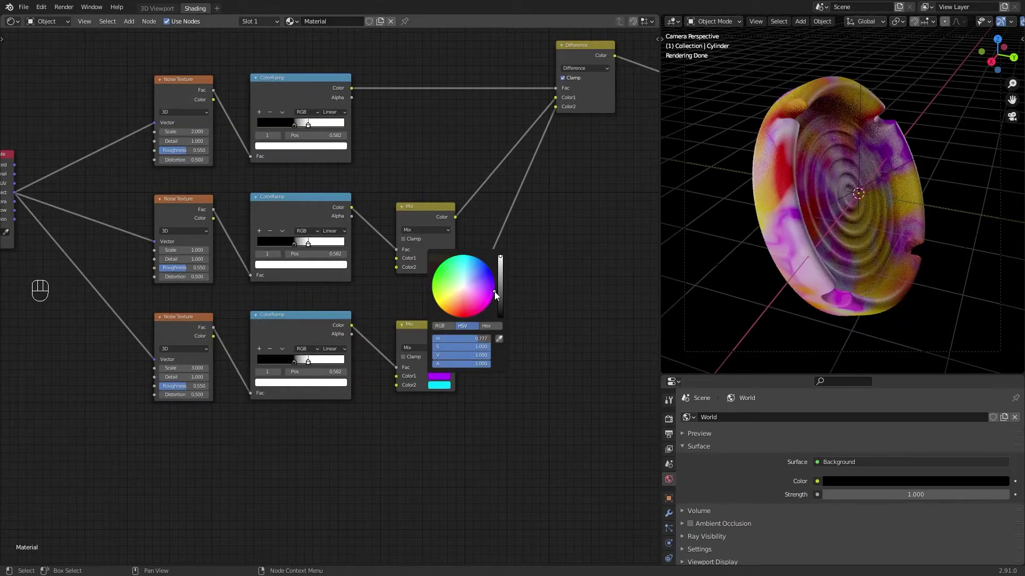
pyautogui.click(439, 258)
pyautogui.click(489, 153)
pyautogui.moveTo(440, 346); pyautogui.dragTo(432, 290, button='middle')
pyautogui.click(431, 320)
pyautogui.click(485, 241)
pyautogui.click(431, 330)
pyautogui.moveTo(437, 264); pyautogui.dragTo(429, 255)
pyautogui.moveTo(849, 246); pyautogui.dragTo(847, 226, button='middle')
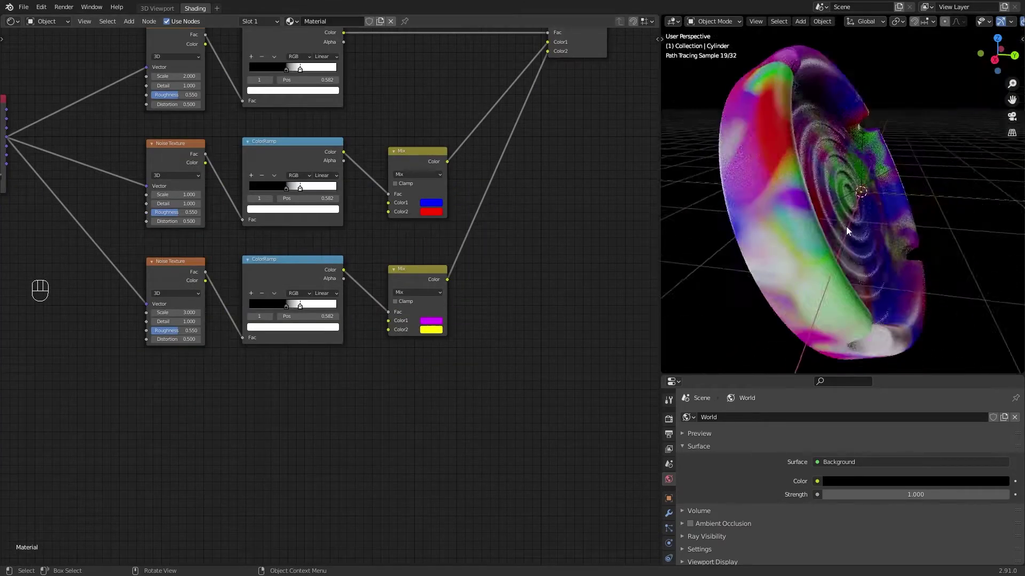
pyautogui.press('KP_0')
# Set the scale of the top Noise Texture to 1.5.
pyautogui.moveTo(332, 331); pyautogui.dragTo(485, 400, button='middle')
pyautogui.click(340, 143)
pyautogui.write('1.5')
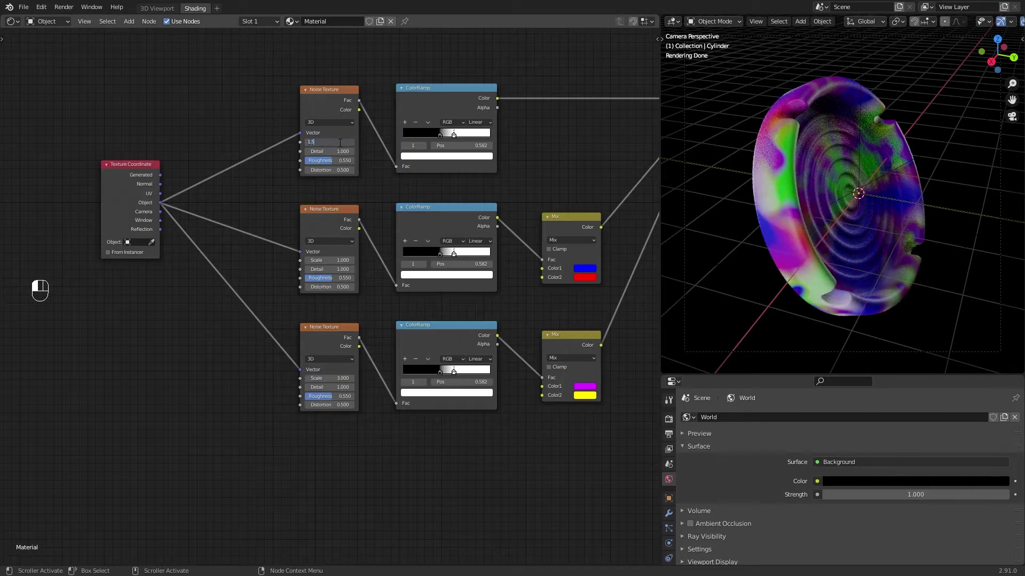
pyautogui.press('Return')
# Move the Texture Coordinate node farther from the noise textures and join its three Object links in one reroute point.
pyautogui.moveTo(362, 323); pyautogui.dragTo(432, 308, button='middle')
pyautogui.scroll(-2, 330, 295)
pyautogui.moveTo(205, 213); pyautogui.dragTo(66, 206)
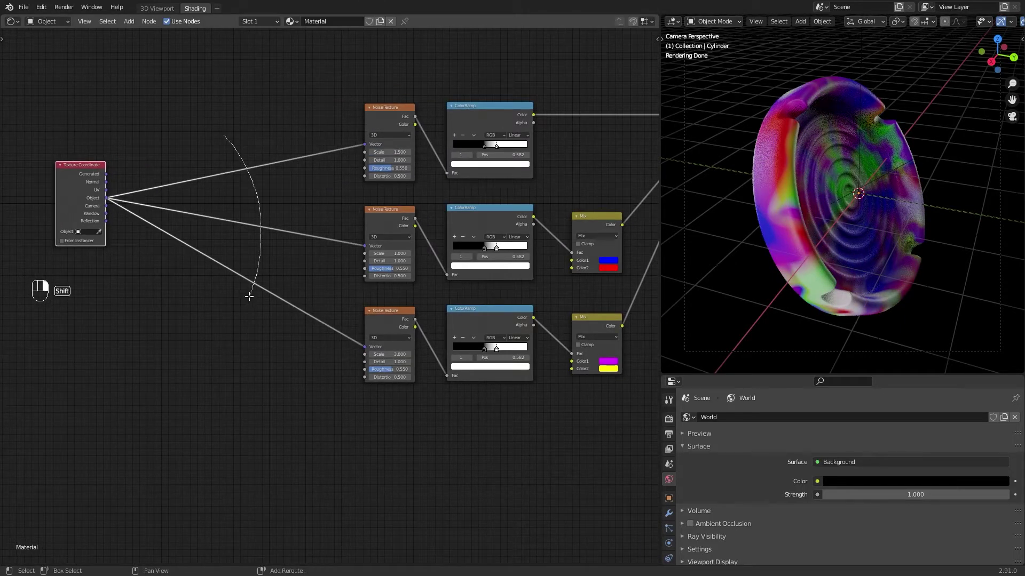
pyautogui.keyDown('shift'); pyautogui.moveTo(249, 296); pyautogui.dragTo(251, 292, button='right'); pyautogui.keyUp('shift')
pyautogui.press('g')
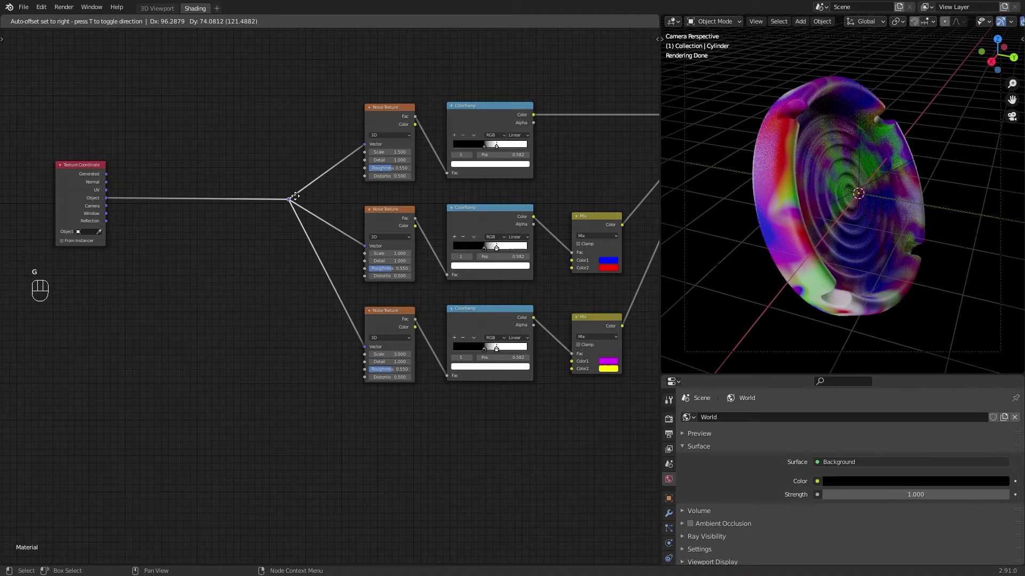
pyautogui.click(295, 196)
# Insert a Mapping node between the Texture Coordinate node and the reroute point, with its Z location at 8.4 m.
pyautogui.hotkey('shift', 'a')
pyautogui.click(273, 278)
pyautogui.write('map')
pyautogui.click(291, 307)
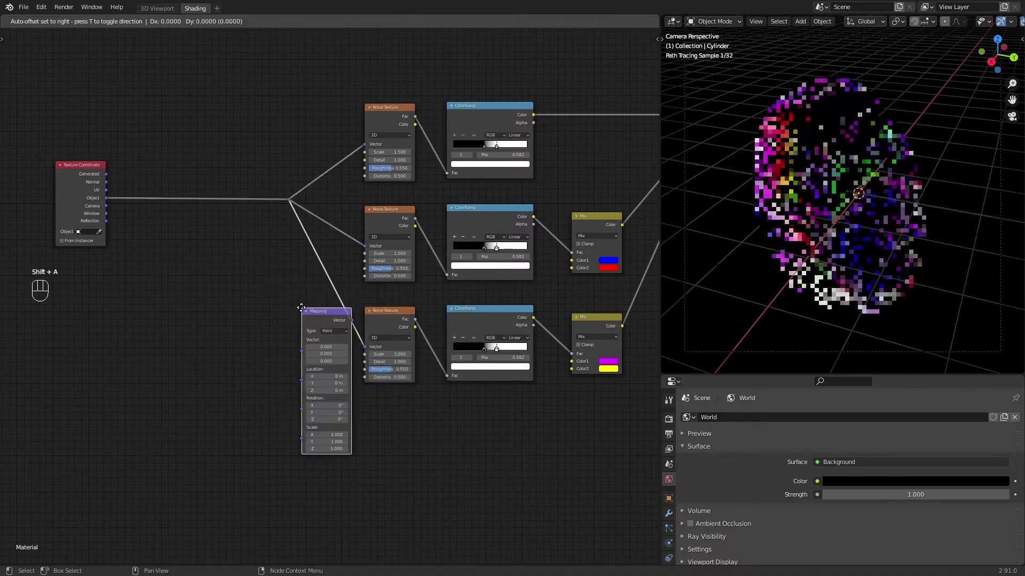
pyautogui.click(203, 161)
pyautogui.scroll(2, 196, 184)
pyautogui.moveTo(222, 255); pyautogui.dragTo(274, 292, button='middle')
pyautogui.moveTo(243, 237)
pyautogui.mouseDown()
pyautogui.moveTo(261, 238)
pyautogui.moveTo(243, 238)
pyautogui.mouseUp()
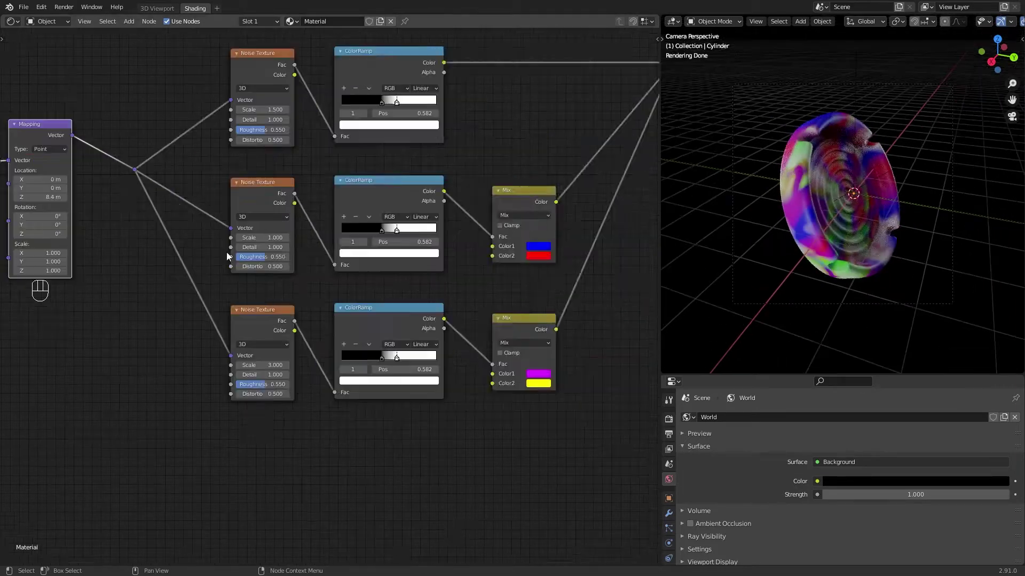
# Add a Bump node below the Principled BSDF and connect its Normal output to the shader's Normal input.
pyautogui.scroll(-3, 227, 251)
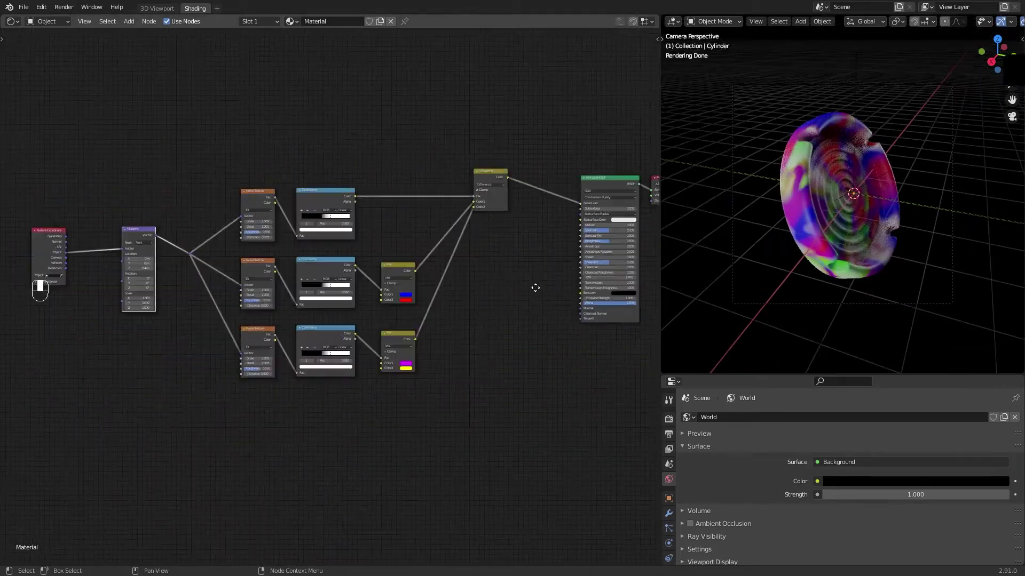
pyautogui.moveTo(534, 288); pyautogui.dragTo(400, 273, button='middle')
pyautogui.hotkey('shift', 'a')
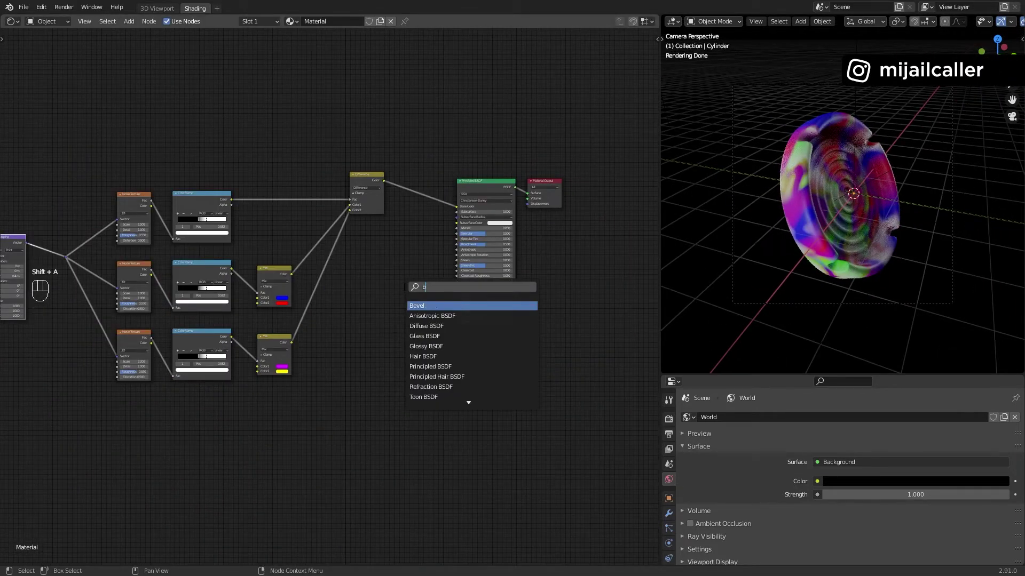
pyautogui.click(412, 305)
pyautogui.click(380, 351)
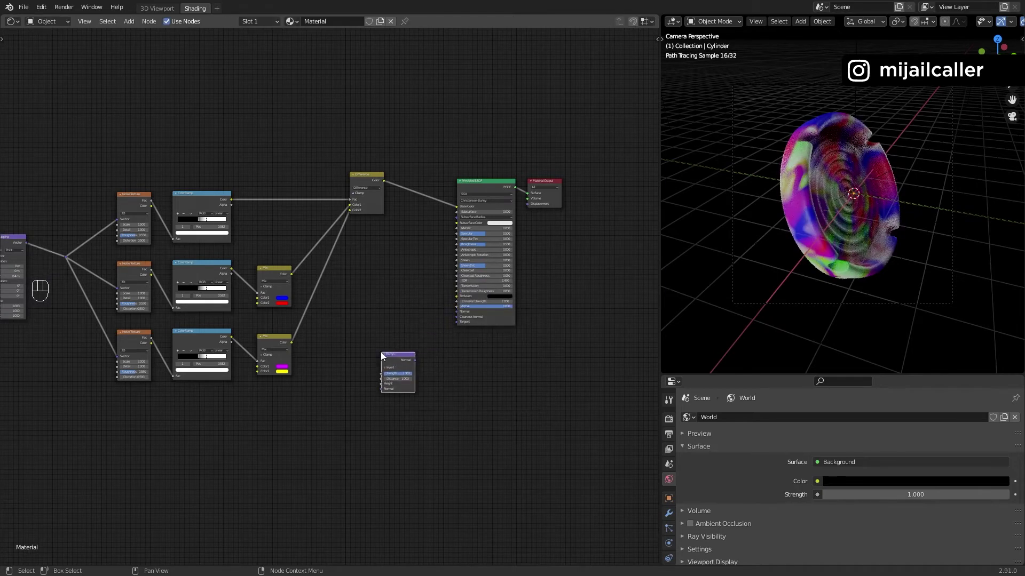
pyautogui.scroll(4, 414, 345)
pyautogui.moveTo(423, 375); pyautogui.dragTo(468, 329)
# Add a Noise Texture feeding its Fac into the Bump node's Strength, and move both nodes below the color nodes.
pyautogui.scroll(2, 459, 312)
pyautogui.hotkey('shift', 'a')
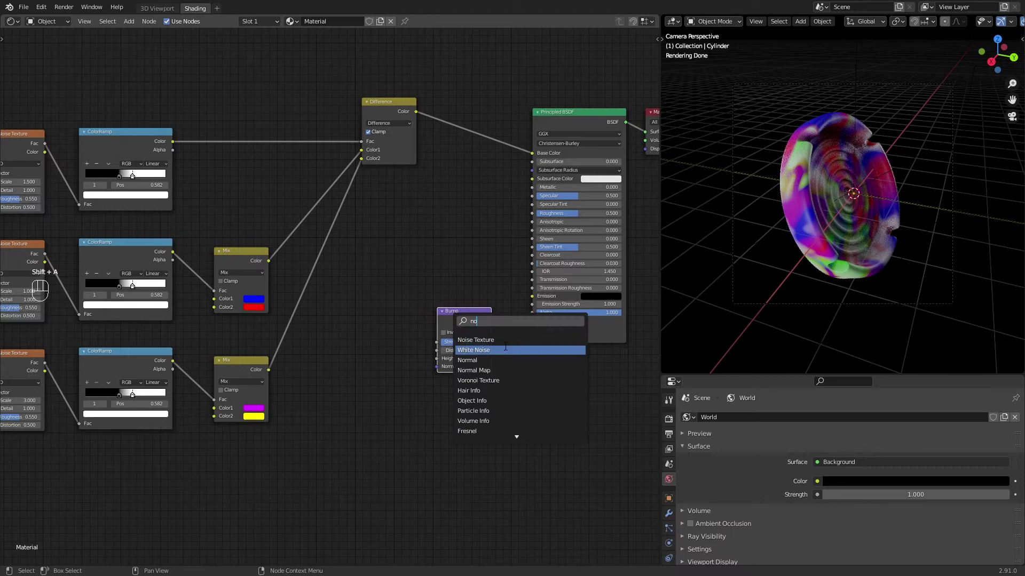
pyautogui.click(504, 340)
pyautogui.click(340, 293)
pyautogui.moveTo(396, 309); pyautogui.dragTo(438, 342)
pyautogui.moveTo(339, 268); pyautogui.dragTo(439, 365)
pyautogui.moveTo(458, 313); pyautogui.dragTo(443, 453)
# Link the reroute point to the bump's Noise Texture Vector, routing the link beneath the color nodes, and tidy the Mapping node's position.
pyautogui.moveTo(389, 336); pyautogui.dragTo(532, 247, button='middle')
pyautogui.scroll(-3, 335, 299)
pyautogui.moveTo(153, 220); pyautogui.dragTo(229, 217, button='middle')
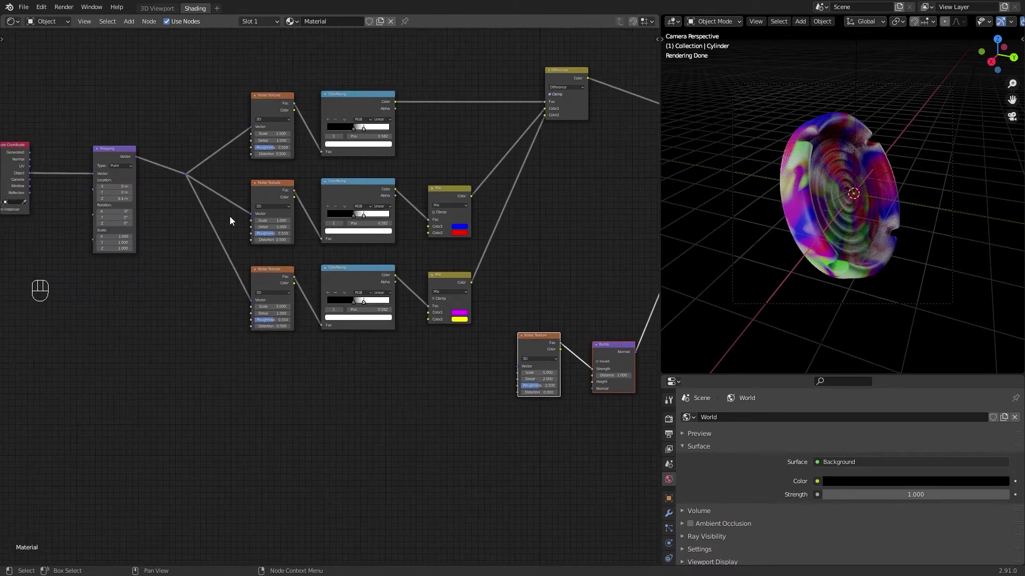
pyautogui.moveTo(187, 174); pyautogui.dragTo(543, 375)
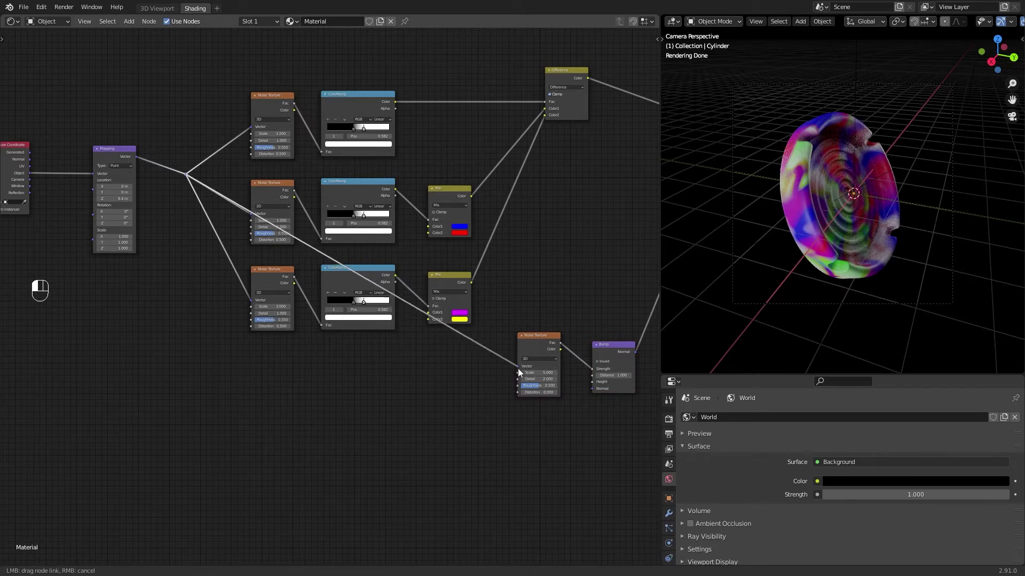
pyautogui.keyDown('shift'); pyautogui.moveTo(311, 265); pyautogui.dragTo(308, 267, button='right'); pyautogui.keyUp('shift')
pyautogui.press('g')
pyautogui.click(194, 385)
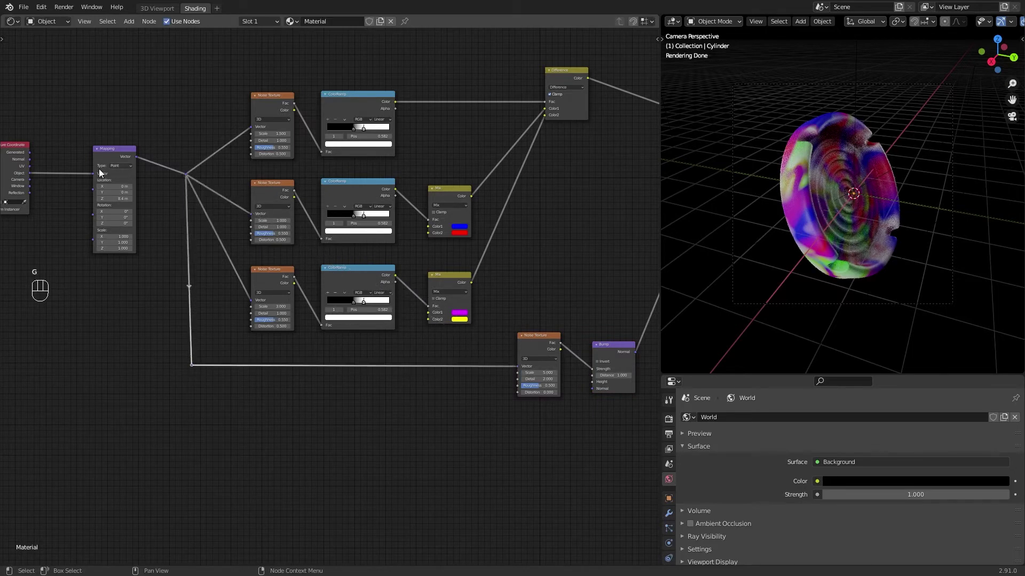
pyautogui.click(99, 168)
pyautogui.press('g')
pyautogui.click(126, 275)
# Move the Noise Texture's Fac link from the Bump node's Strength to its Height input.
pyautogui.scroll(4, 535, 409)
pyautogui.moveTo(536, 409); pyautogui.dragTo(437, 441, button='middle')
pyautogui.scroll(3, 438, 442)
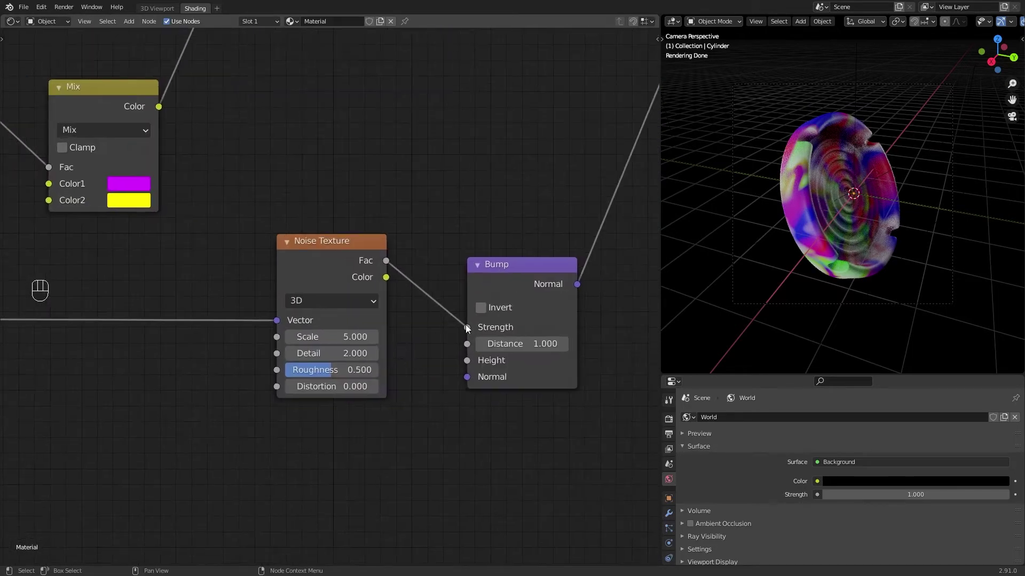
pyautogui.moveTo(477, 359); pyautogui.dragTo(469, 360)
pyautogui.moveTo(470, 360); pyautogui.dragTo(364, 364, button='middle')
pyautogui.scroll(4, 879, 199)
pyautogui.moveTo(232, 370); pyautogui.dragTo(275, 345, button='middle')
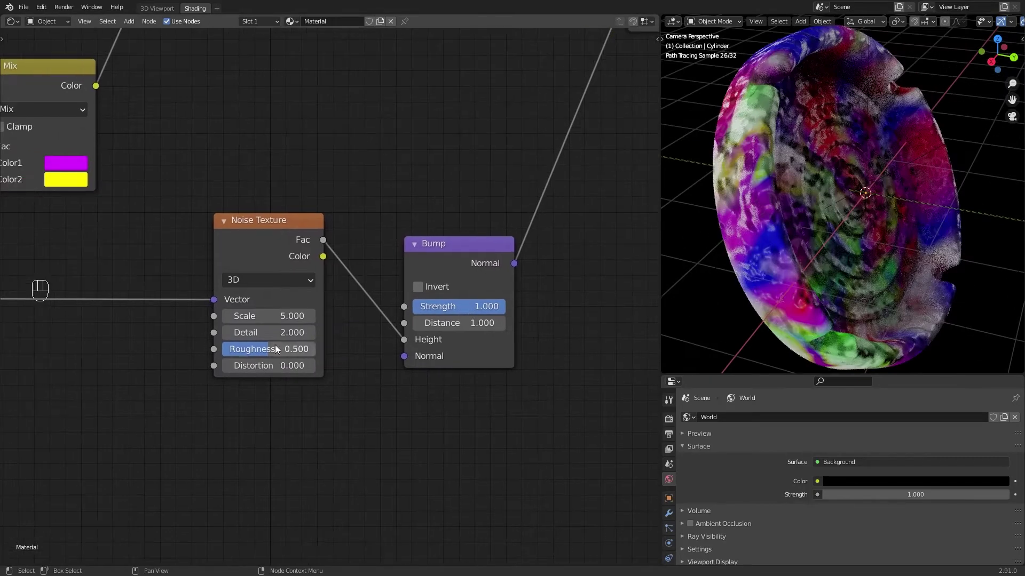
# Set the bump's Noise Texture to scale 50, detail 16, roughness 0.65 and distortion 1.
pyautogui.click(260, 316)
pyautogui.write('50')
pyautogui.press('Return')
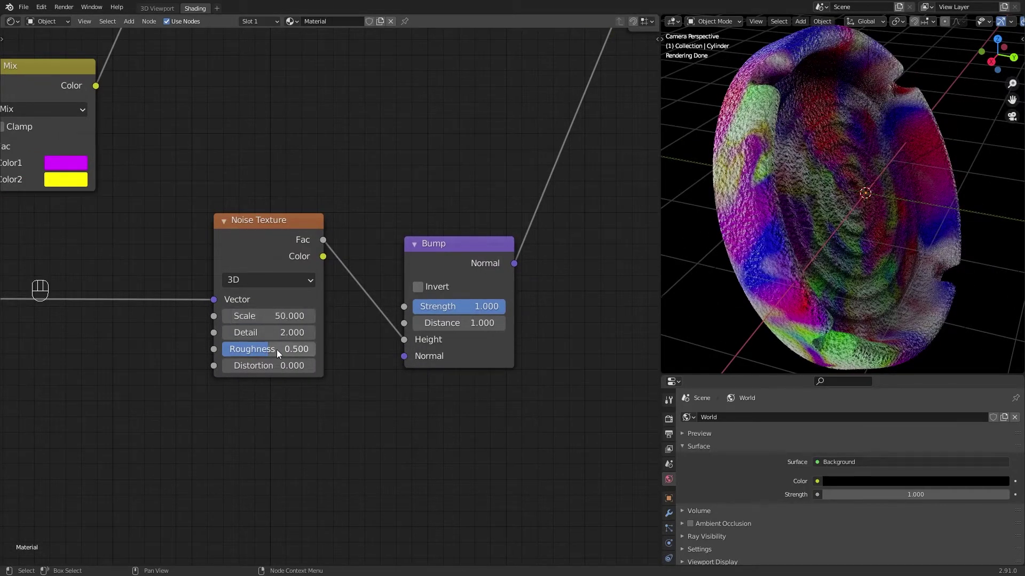
pyautogui.write('0.65')
pyautogui.press('Return')
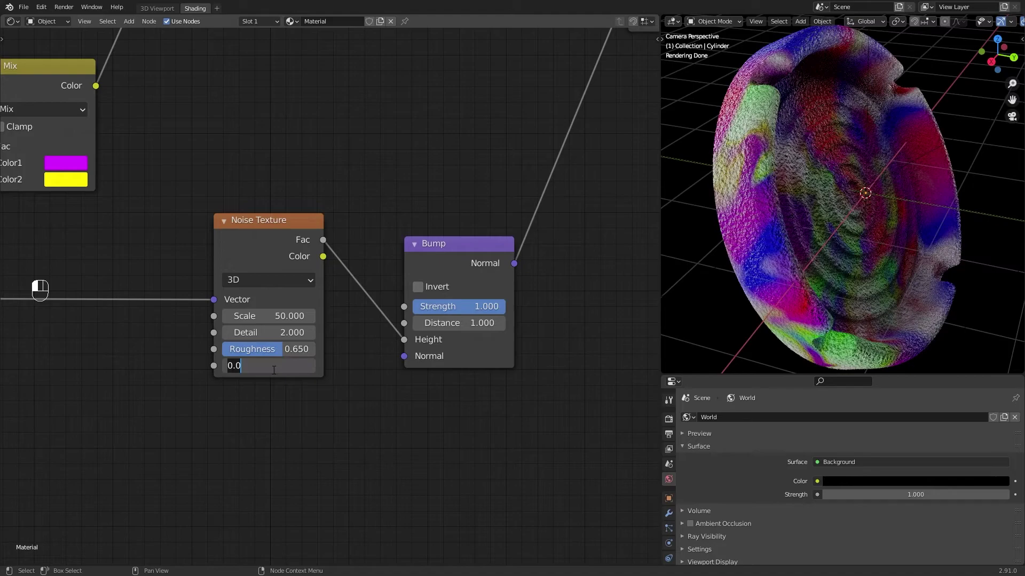
pyautogui.write('1')
pyautogui.press('Return')
pyautogui.moveTo(274, 333); pyautogui.dragTo(363, 332)
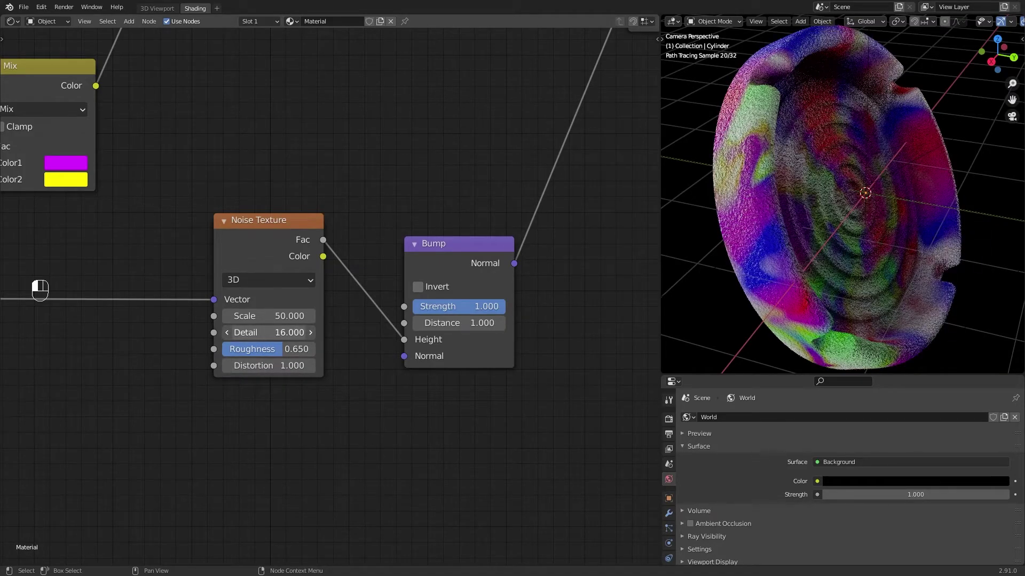
# Reduce the Bump node's strength to 0.095 and inspect the fine surface grain up close.
pyautogui.moveTo(507, 306); pyautogui.dragTo(421, 306)
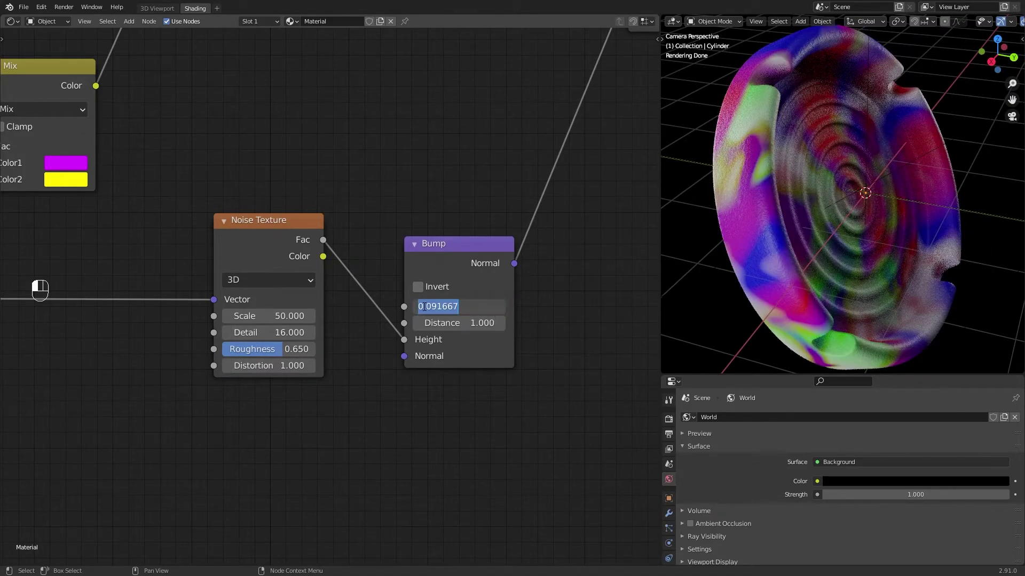
pyautogui.press('Return')
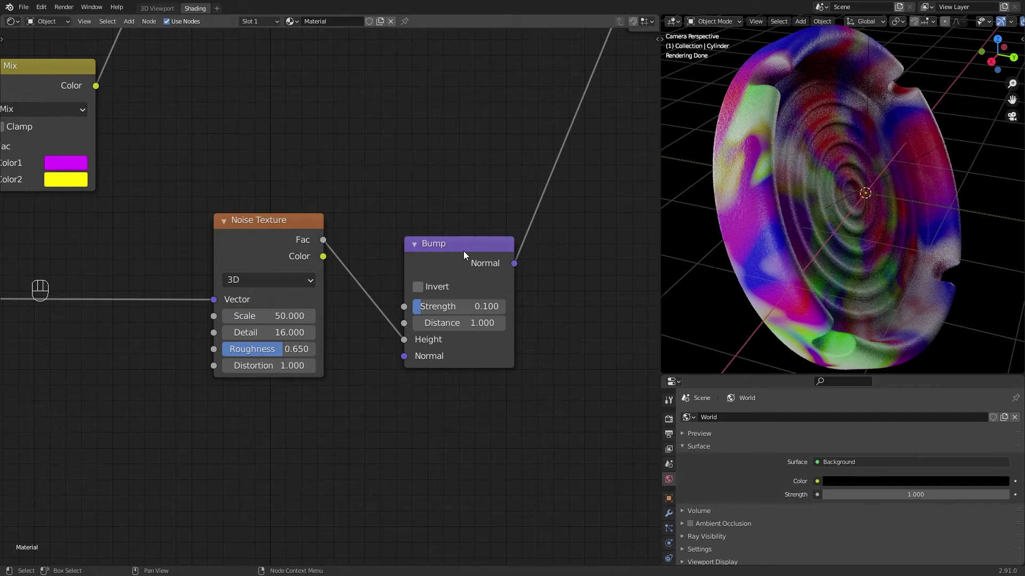
pyautogui.scroll(-1, 453, 257)
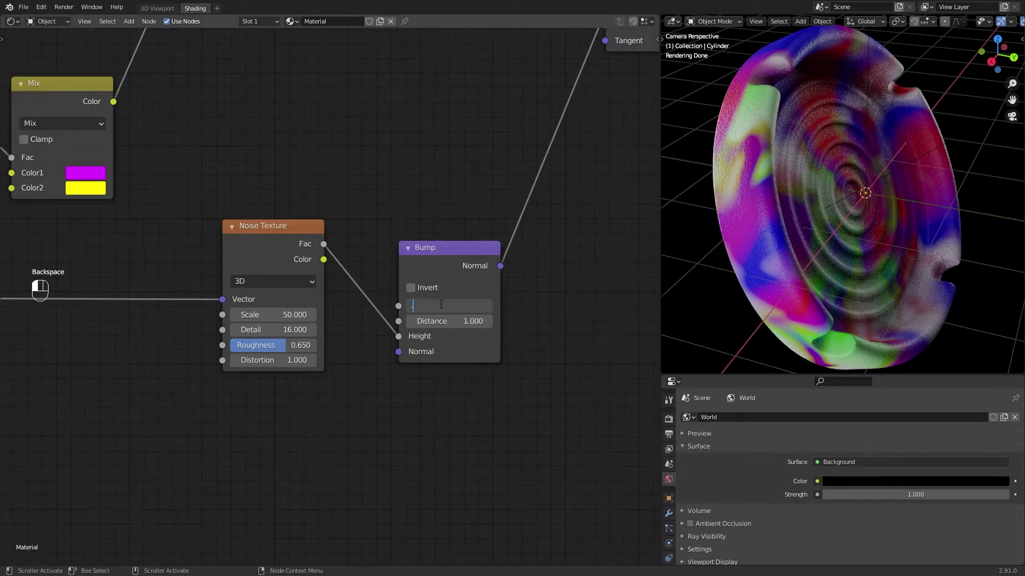
pyautogui.press('Return')
pyautogui.scroll(3, 750, 174)
pyautogui.scroll(-4, 742, 178)
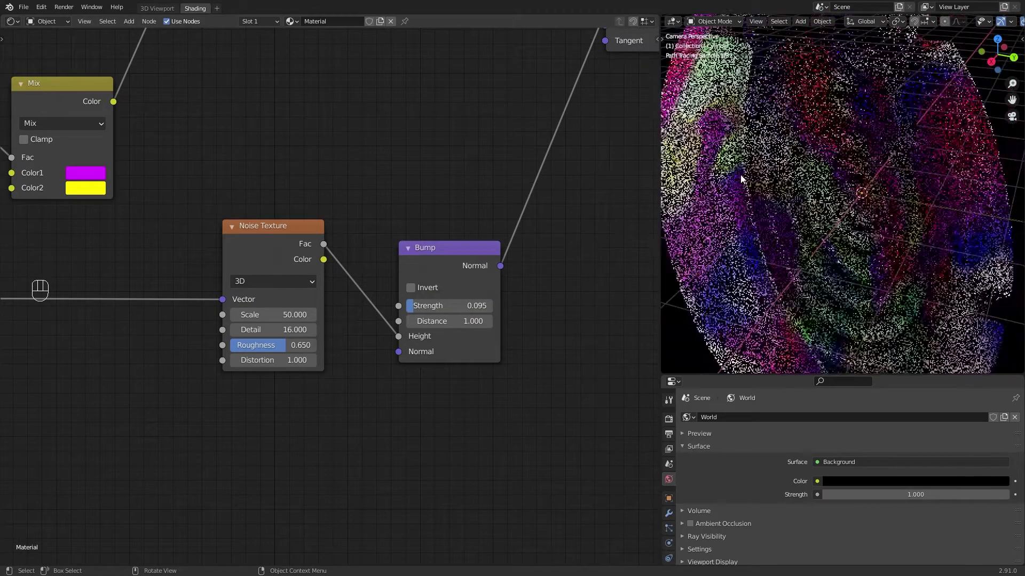
pyautogui.scroll(-5, 431, 355)
pyautogui.scroll(-4, 431, 354)
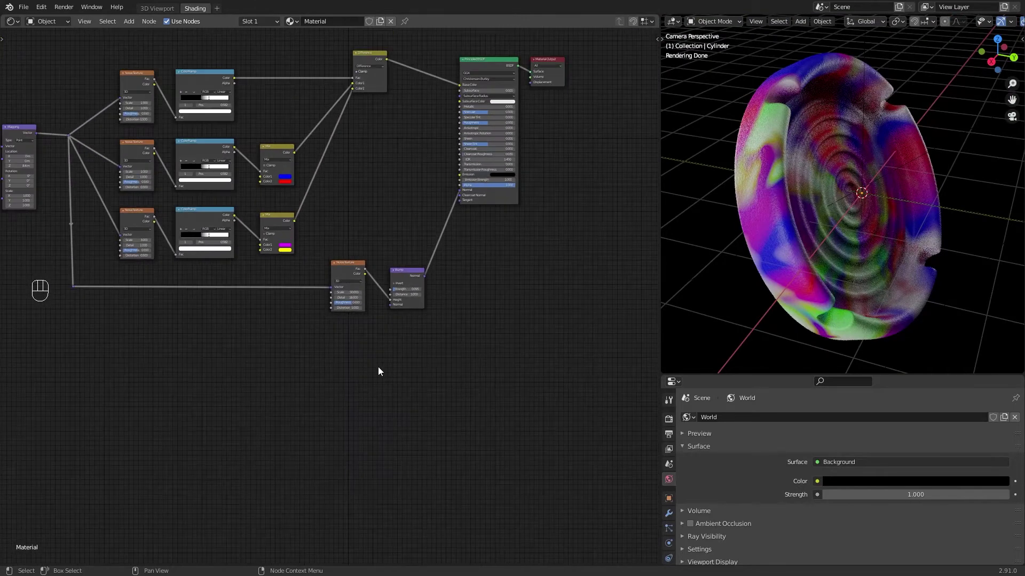
# Duplicate the Bump node below the original with strength 1, and connect its Normal output to the original's Normal input.
pyautogui.scroll(1, 446, 335)
pyautogui.scroll(1, 483, 275)
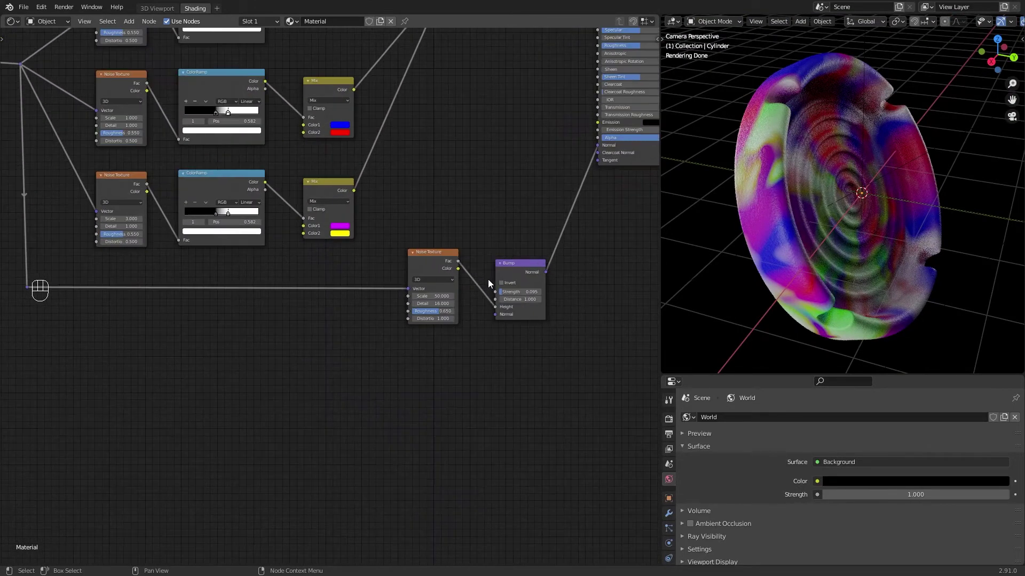
pyautogui.hotkey('shift', 'd')
pyautogui.click(448, 364)
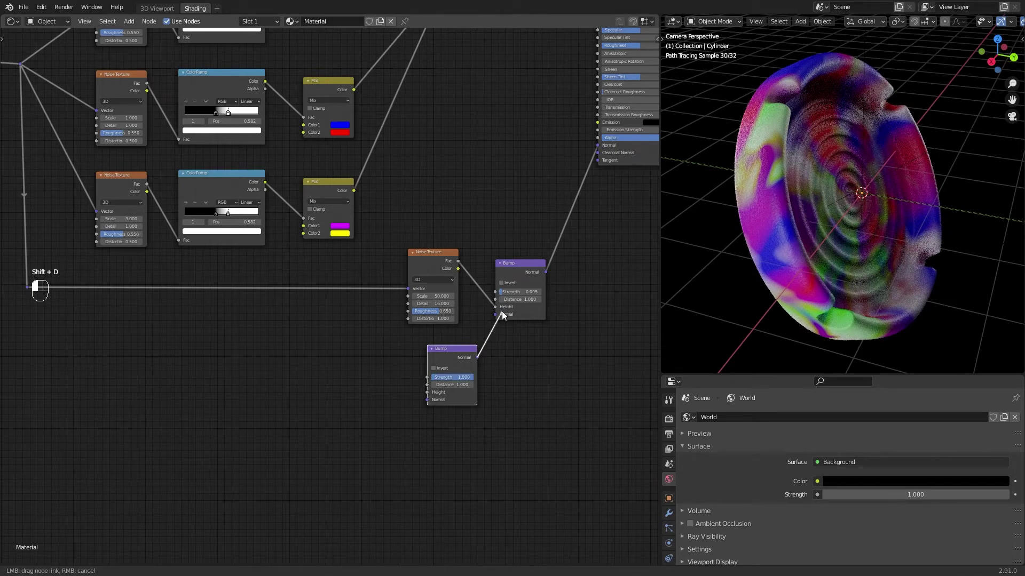
pyautogui.moveTo(495, 316); pyautogui.dragTo(495, 315)
pyautogui.moveTo(456, 349); pyautogui.dragTo(441, 342)
# Add another Noise Texture beside the lower Bump node, leaving room between them.
pyautogui.hotkey('shift', 'a')
pyautogui.click(356, 356)
pyautogui.write('no')
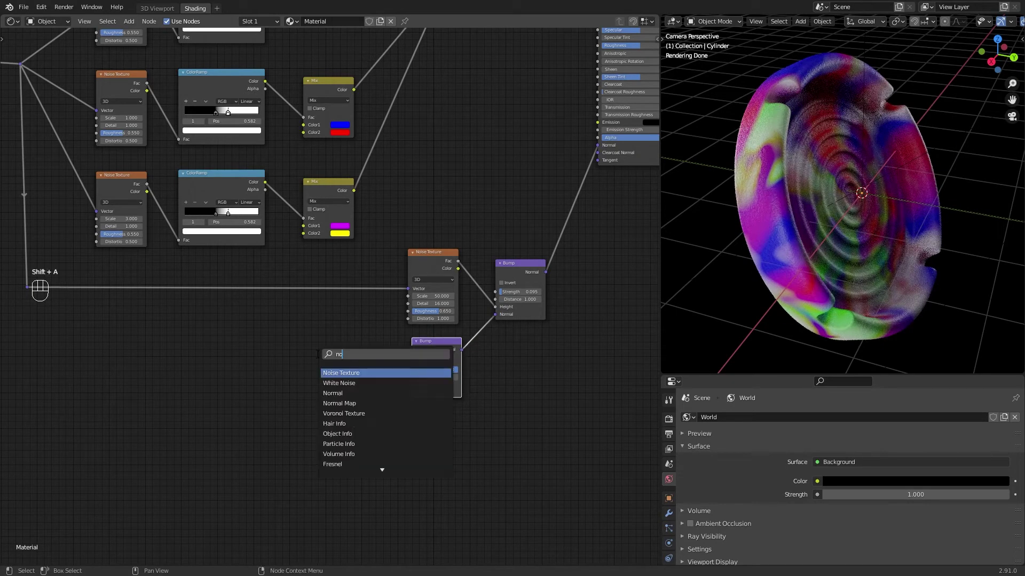
pyautogui.click(359, 372)
pyautogui.click(213, 323)
# Add a ColorRamp between the new Noise Texture and the lower Bump node, feeding its Color into the Height input.
pyautogui.hotkey('shift', 'a')
pyautogui.click(284, 339)
pyautogui.write('colo')
pyautogui.click(305, 368)
pyautogui.click(287, 324)
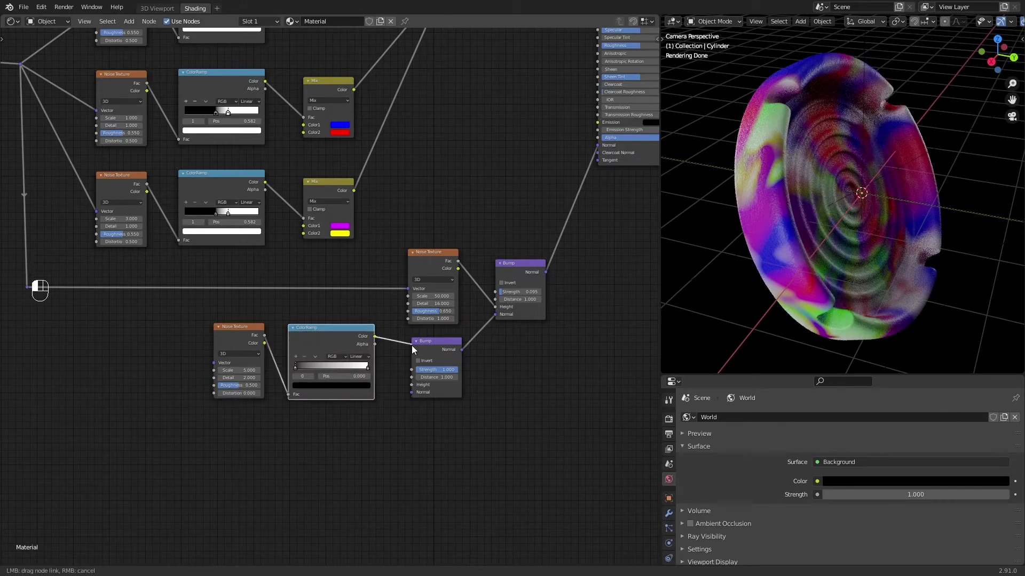
pyautogui.moveTo(411, 344); pyautogui.dragTo(411, 385)
# Connect the lower reroute point to the new Noise Texture's Vector, set scale 1 and detail 10, and adjust its roughness and distortion.
pyautogui.moveTo(226, 410); pyautogui.dragTo(291, 415, button='middle')
pyautogui.moveTo(92, 291); pyautogui.dragTo(278, 367)
pyautogui.scroll(4, 816, 221)
pyautogui.keyDown('shift'); pyautogui.moveTo(821, 228); pyautogui.dragTo(849, 253, button='middle'); pyautogui.keyUp('shift')
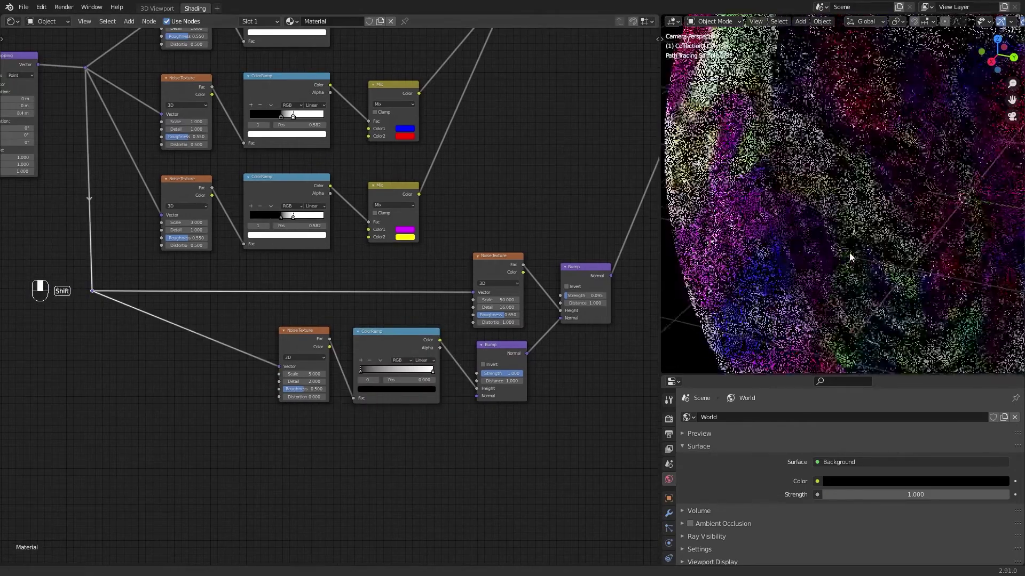
pyautogui.moveTo(307, 375)
pyautogui.mouseDown()
pyautogui.moveTo(285, 375)
pyautogui.moveTo(349, 382)
pyautogui.moveTo(313, 390)
pyautogui.moveTo(346, 397)
pyautogui.mouseUp()
pyautogui.press('Return')
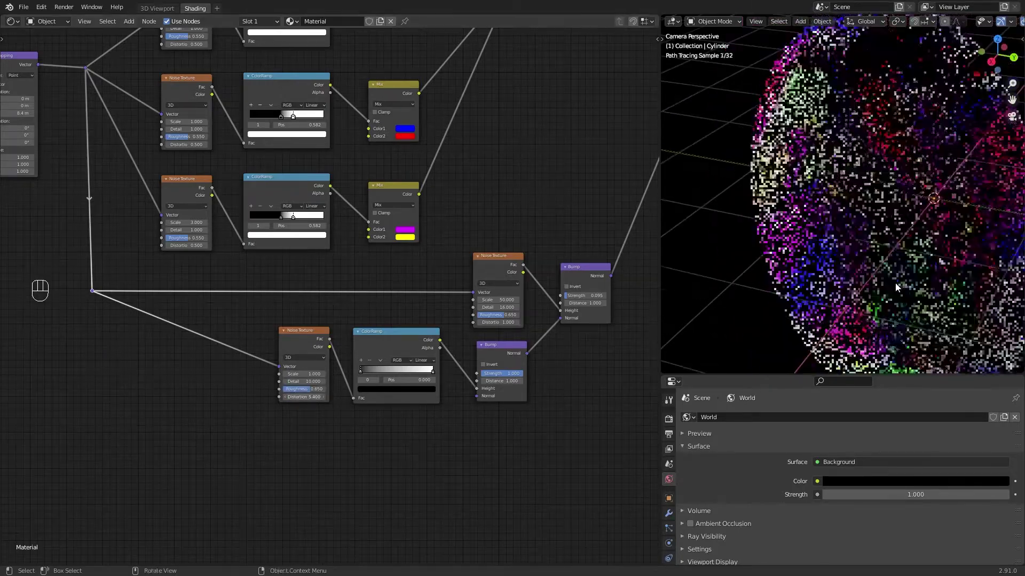
# Move the black stop of the lower bump's ColorRamp to 0.523 and inspect the ashtray in an enlarged viewport.
pyautogui.scroll(-3, 825, 110)
pyautogui.scroll(2, 407, 363)
pyautogui.moveTo(407, 364); pyautogui.dragTo(474, 292, button='middle')
pyautogui.moveTo(425, 299); pyautogui.dragTo(475, 296)
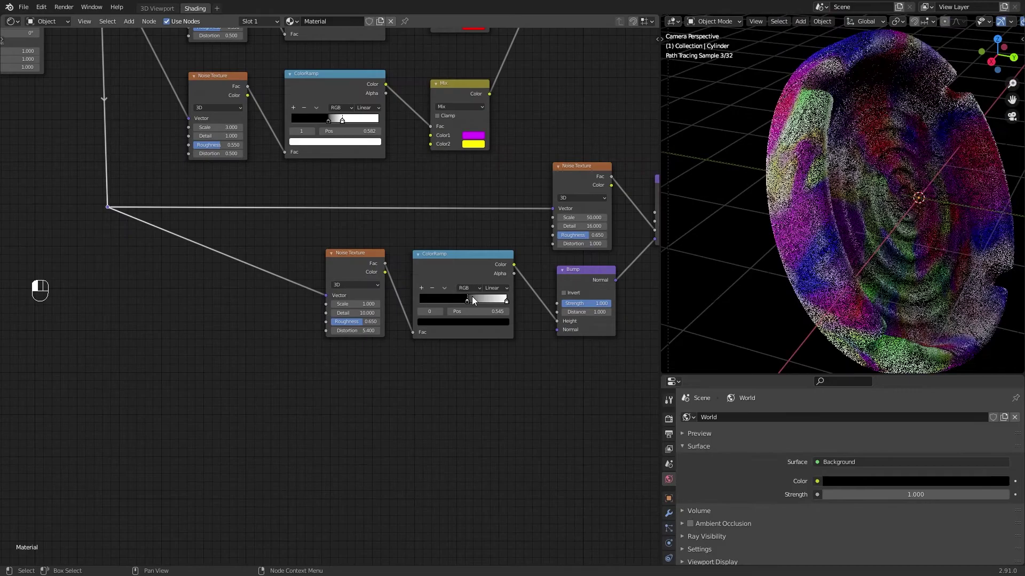
pyautogui.hotkey('ctrl', 'space')
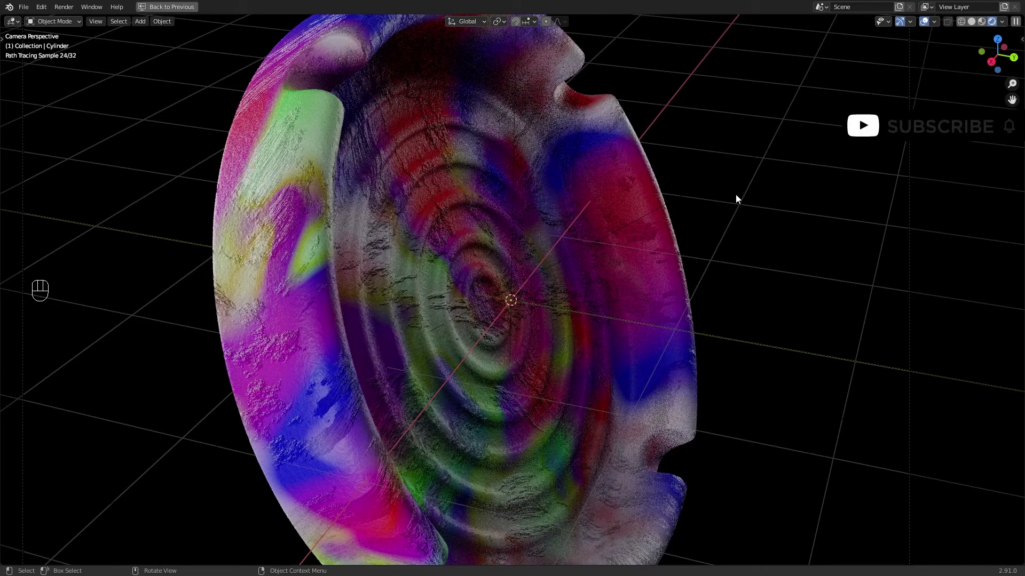
pyautogui.moveTo(592, 311); pyautogui.dragTo(515, 341, button='middle')
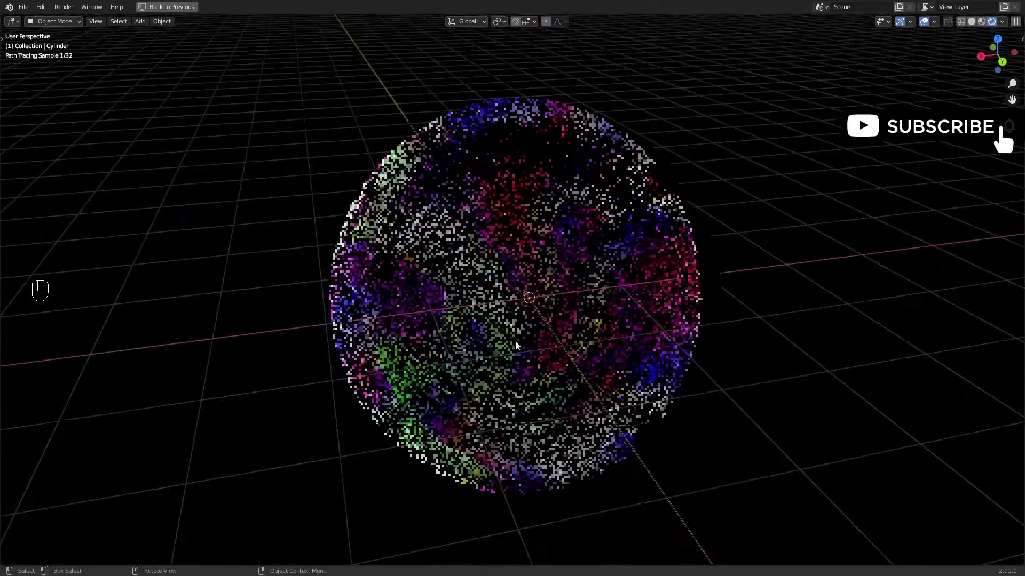
pyautogui.hotkey('ctrl', 'space')
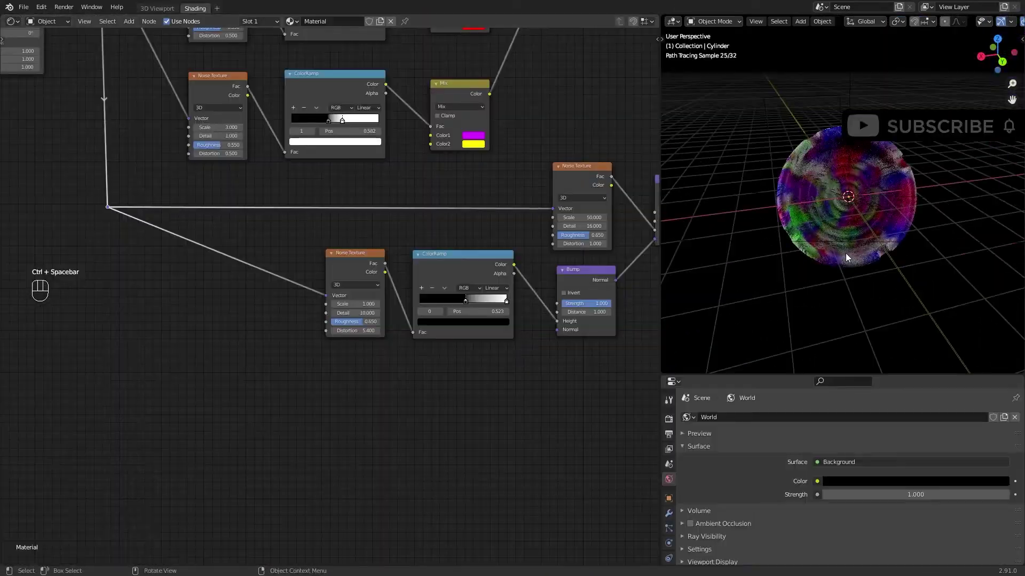
# From the camera view, shift the lower Mix nodes' blue to a lighter blue, red to pinkish red, and yellow to orange.
pyautogui.press('KP_0')
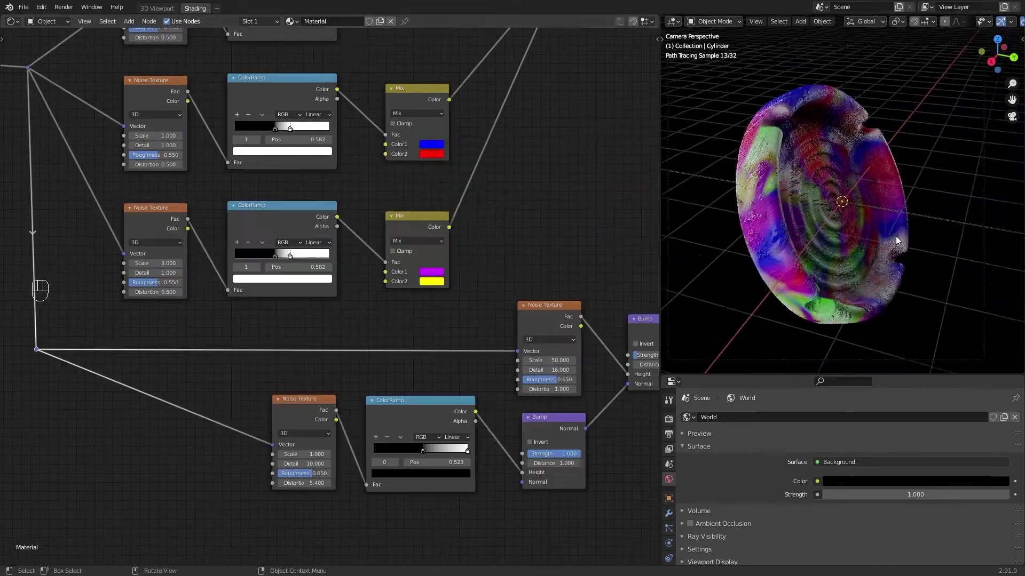
pyautogui.click(460, 314)
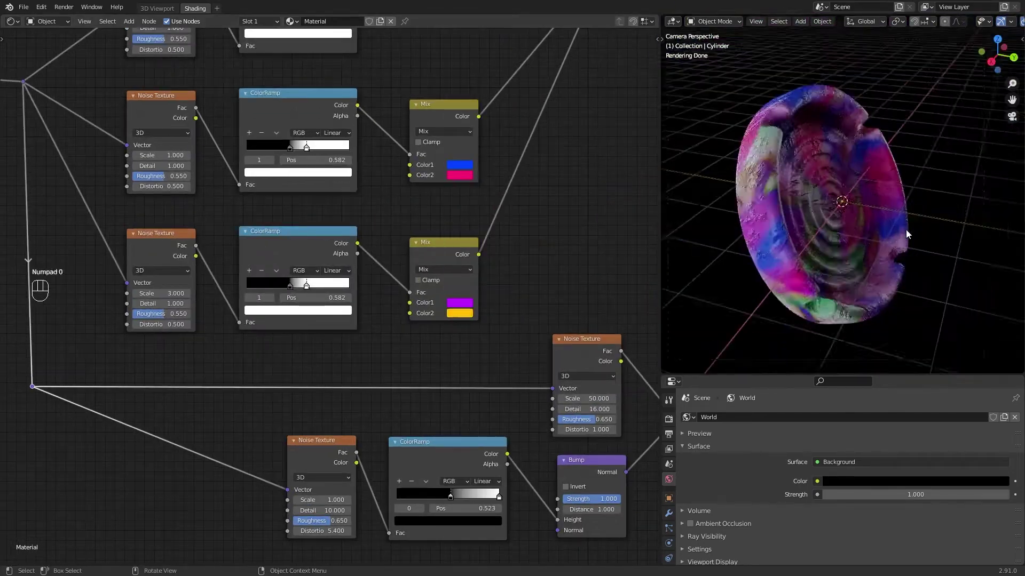
# In the World shader nodes, duplicate the Background node below the original and combine both with a Mix Shader.
pyautogui.click(59, 46)
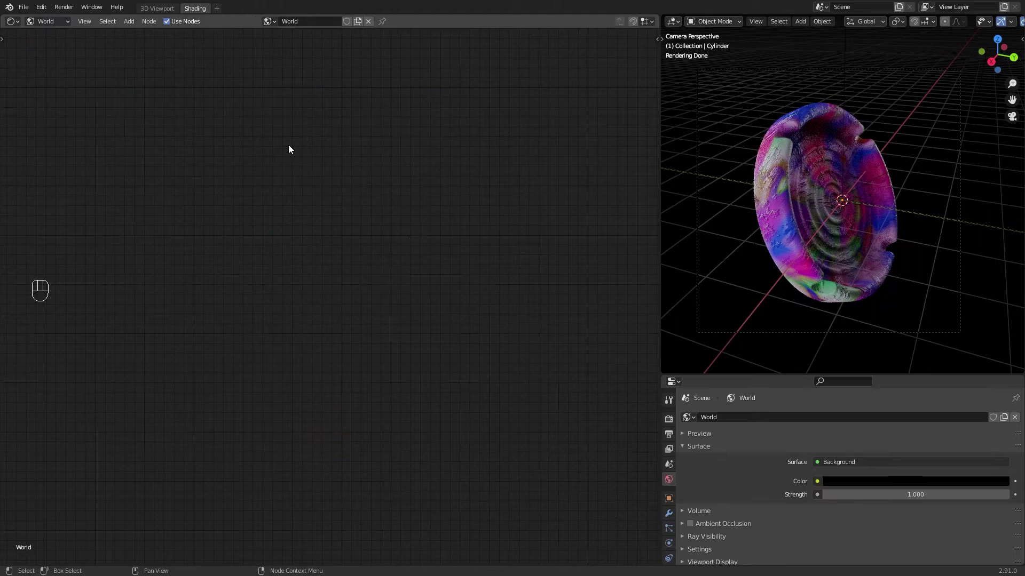
pyautogui.press('Home')
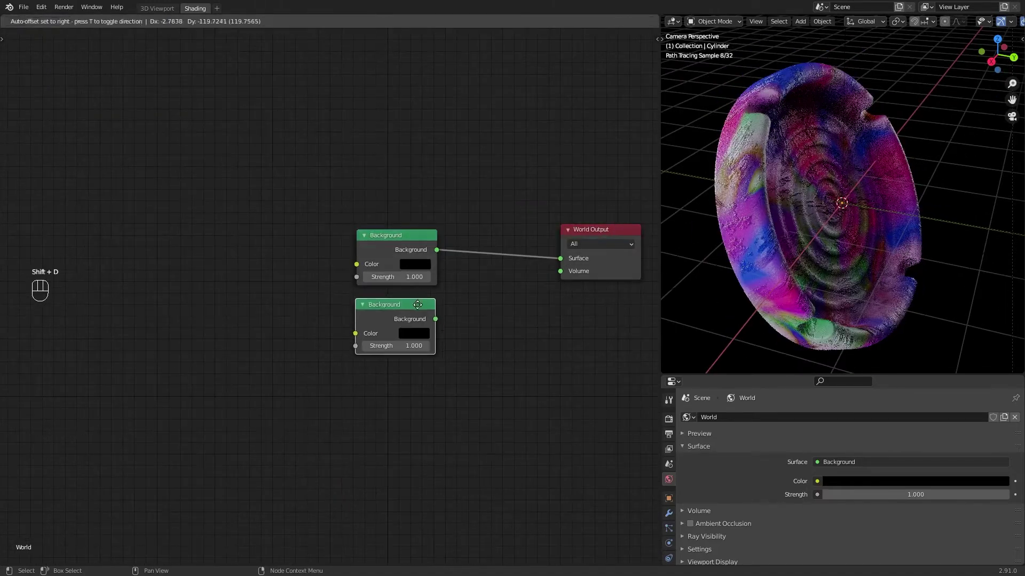
pyautogui.keyDown('ctrl'); pyautogui.keyDown('shift'); pyautogui.moveTo(408, 331); pyautogui.dragTo(408, 331, button='right'); pyautogui.keyUp('shift'); pyautogui.keyUp('ctrl')
# Add a Light Path node and connect its Is Camera Ray output to the Mix Shader's Fac input.
pyautogui.hotkey('shift', 'a')
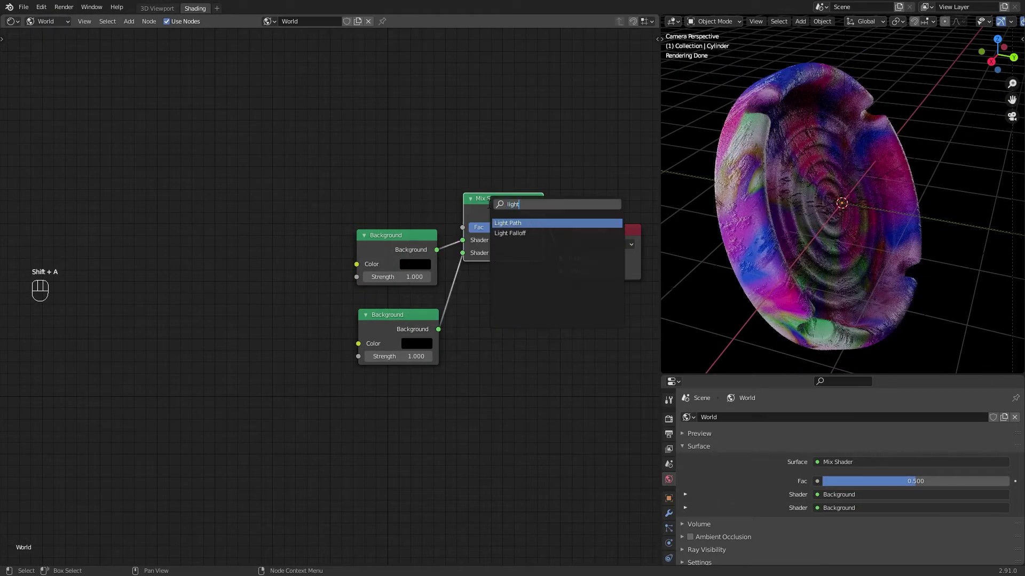
pyautogui.write('light')
pyautogui.click(518, 223)
pyautogui.moveTo(279, 64); pyautogui.dragTo(501, 179)
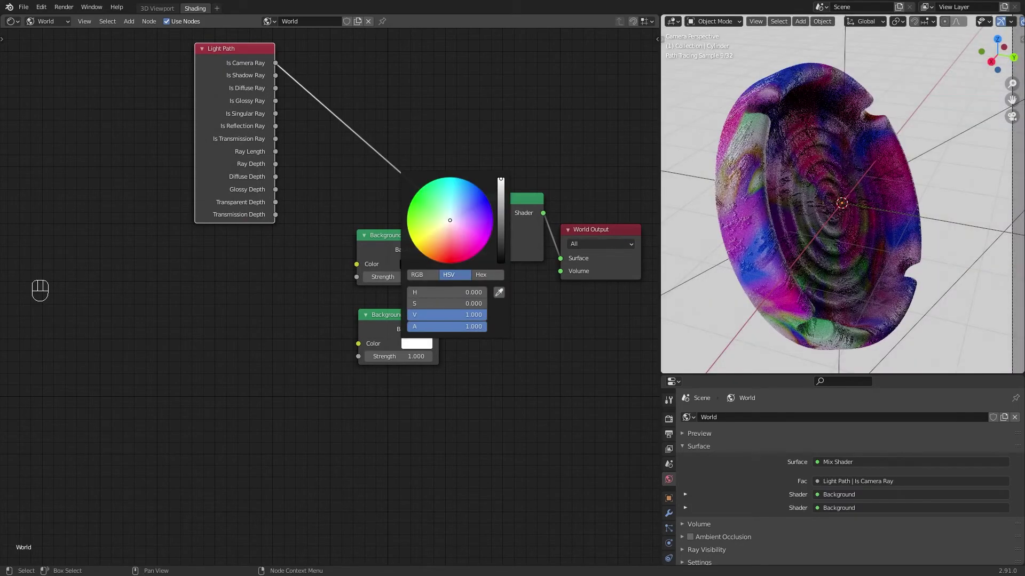
# Set the lower Background node's color to a fully saturated, bright blue.
pyautogui.click(486, 198)
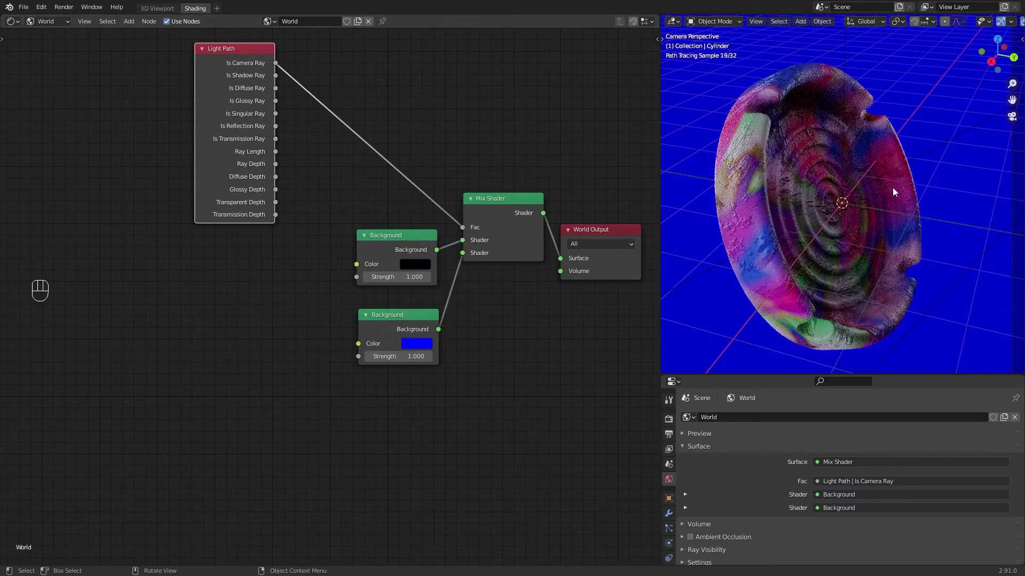
pyautogui.click(418, 344)
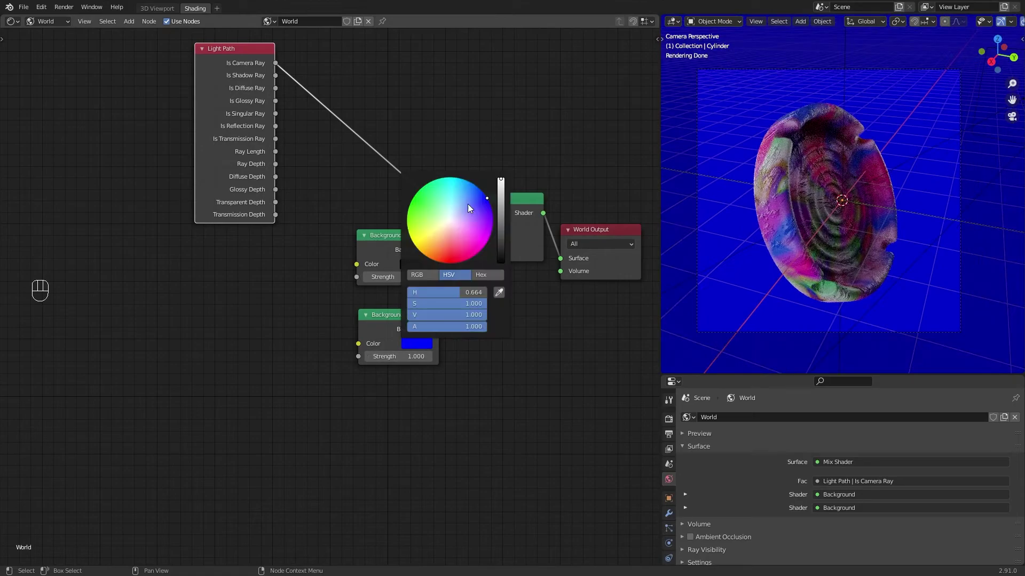
pyautogui.moveTo(468, 204)
pyautogui.mouseDown()
pyautogui.moveTo(447, 256)
pyautogui.moveTo(474, 253)
pyautogui.moveTo(434, 236)
pyautogui.moveTo(487, 199)
pyautogui.moveTo(483, 248)
pyautogui.moveTo(438, 262)
pyautogui.moveTo(415, 247)
pyautogui.moveTo(480, 246)
pyautogui.moveTo(486, 201)
pyautogui.mouseUp()
# Examine the ashtray and an area light from outside the camera, and check the blue background in camera view.
pyautogui.moveTo(777, 325); pyautogui.dragTo(869, 289, button='middle')
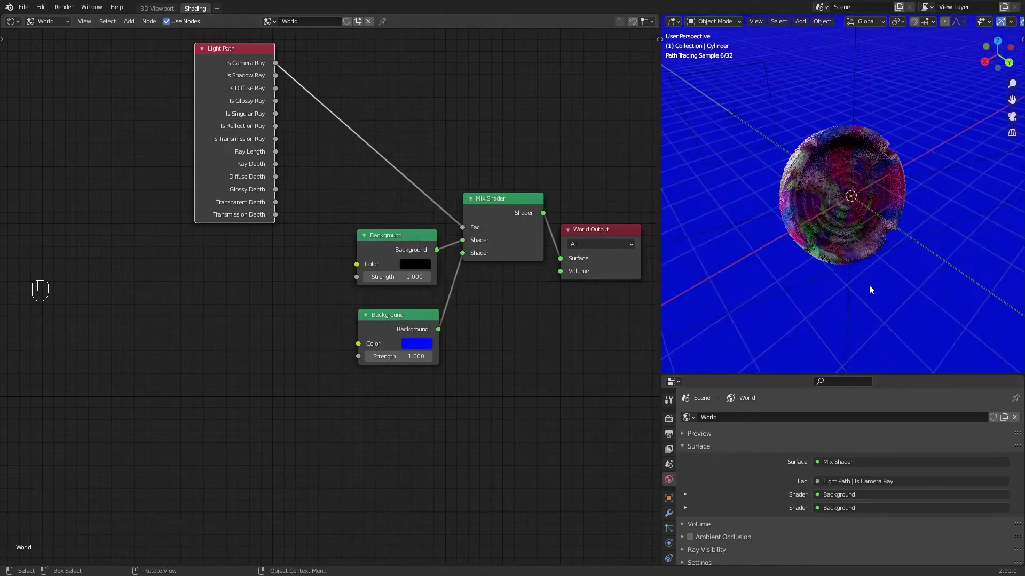
pyautogui.scroll(-4, 869, 290)
pyautogui.click(695, 216)
pyautogui.press('KP_0')
pyautogui.write('0')
pyautogui.press('Return')
pyautogui.press('KP_0')
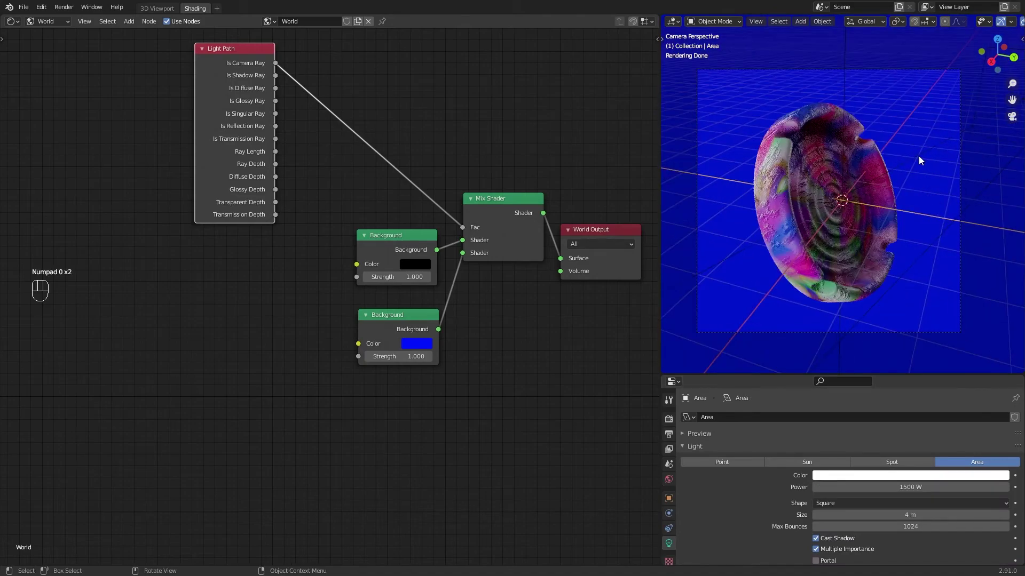
pyautogui.write('0')
pyautogui.press('Return')
pyautogui.scroll(3, 850, 224)
pyautogui.scroll(-1, 851, 224)
# In the ashtray's material, set the lower bump ColorRamp's white stop to 0.923 and the lower Bump node's strength to 0.308.
pyautogui.click(850, 225)
pyautogui.click(48, 21)
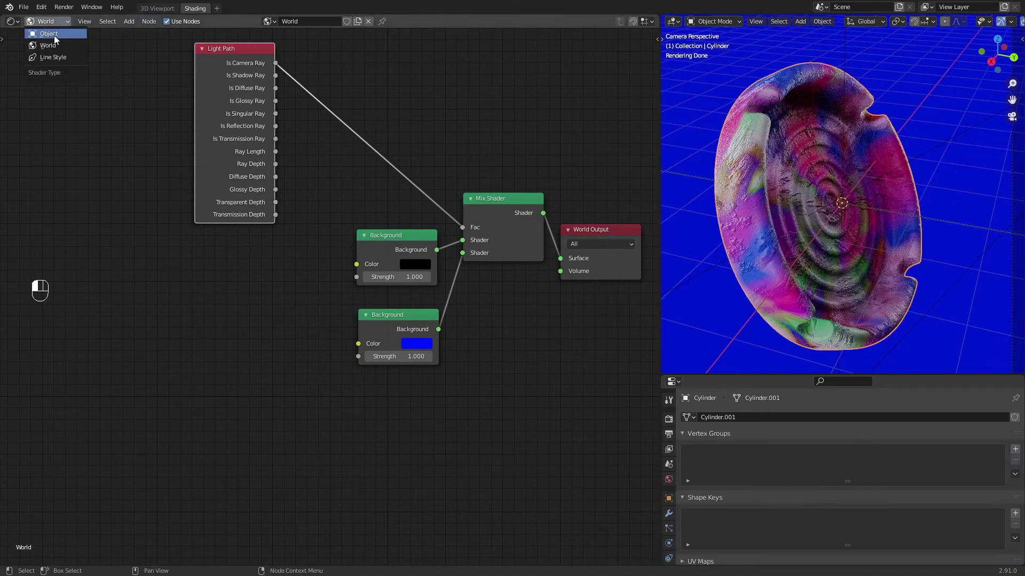
pyautogui.click(50, 34)
pyautogui.scroll(-2, 410, 395)
pyautogui.moveTo(439, 403); pyautogui.dragTo(413, 404)
pyautogui.moveTo(462, 403); pyautogui.dragTo(454, 404)
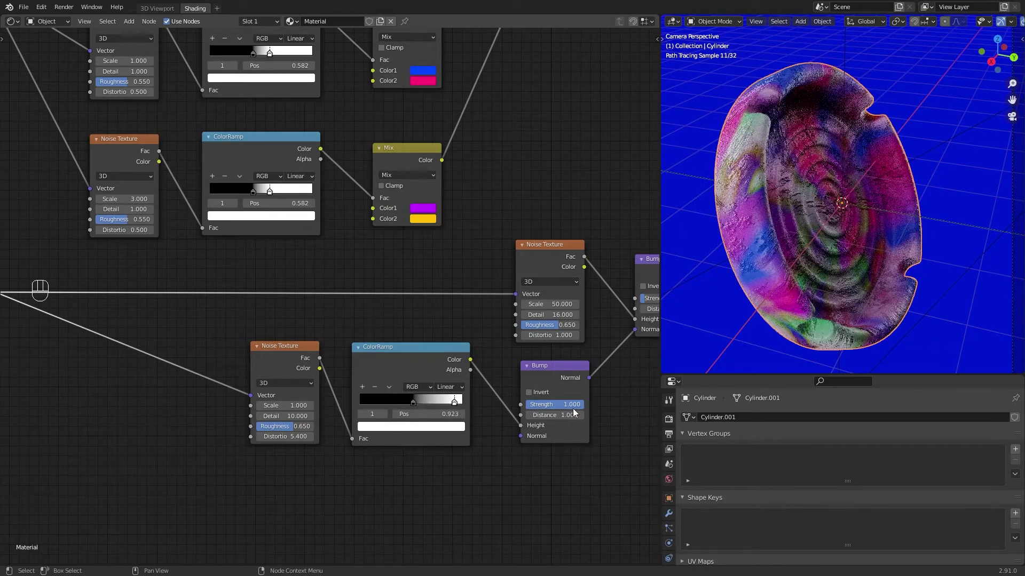
pyautogui.moveTo(577, 410); pyautogui.dragTo(539, 410)
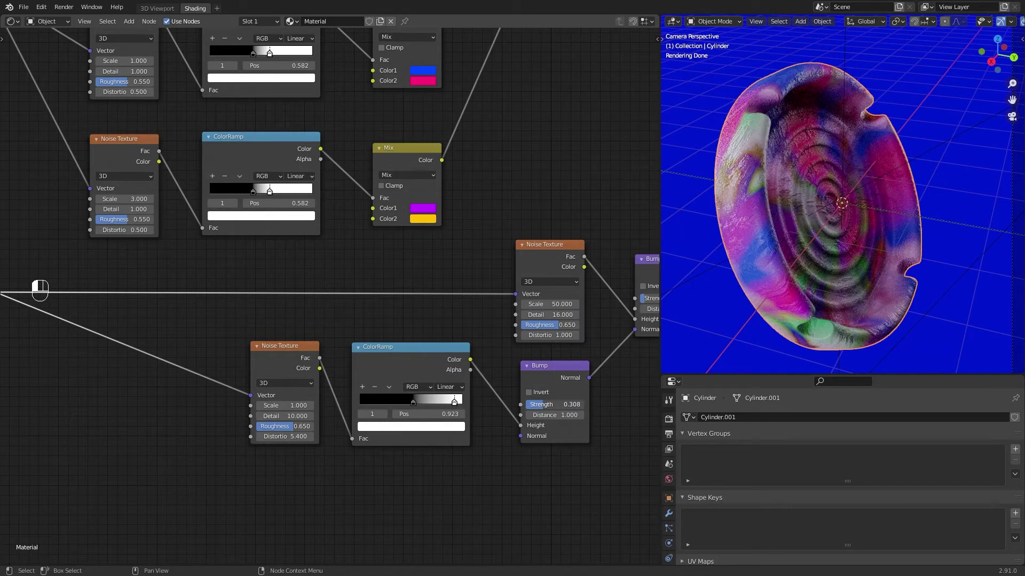
# Set the Principled BSDF's roughness to 0.45.
pyautogui.moveTo(861, 128); pyautogui.dragTo(860, 221, button='middle')
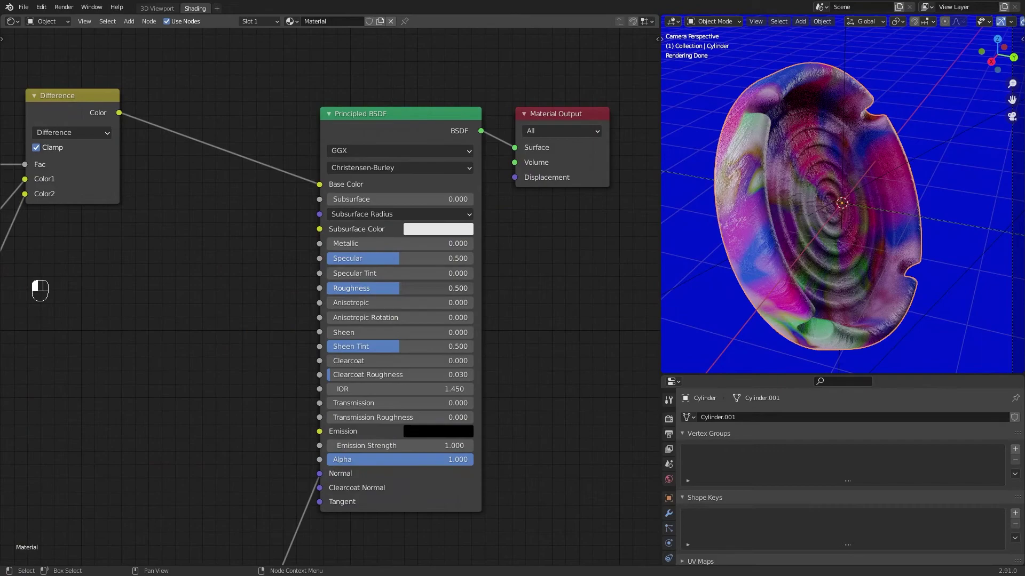
pyautogui.moveTo(395, 289)
pyautogui.mouseDown()
pyautogui.moveTo(332, 288)
pyautogui.moveTo(395, 289)
pyautogui.moveTo(381, 288)
pyautogui.mouseUp()
pyautogui.click(381, 288)
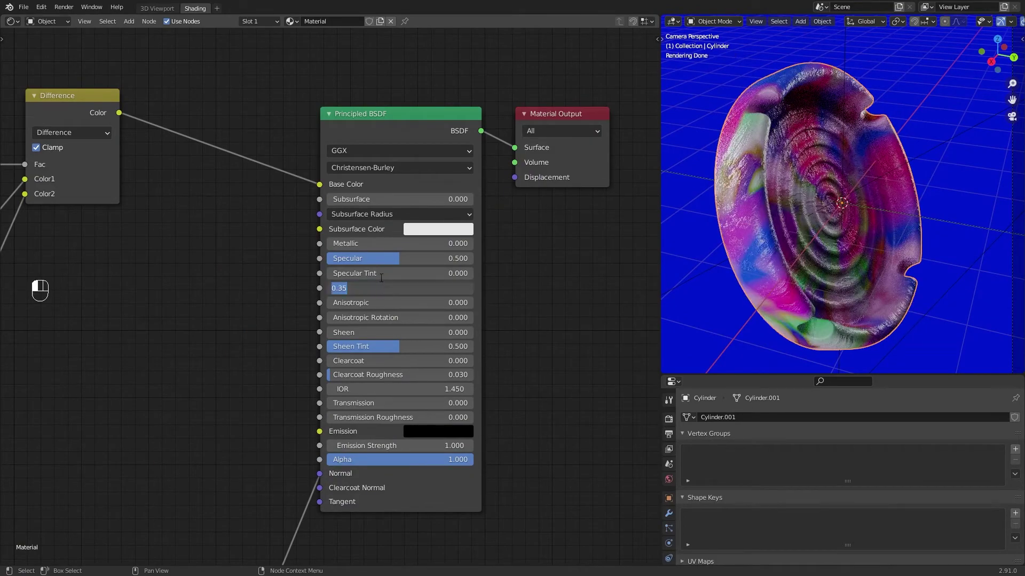
pyautogui.write('0.45')
pyautogui.press('Return')
# Try a higher Metallic value on the Principled BSDF and undo it.
pyautogui.moveTo(374, 244); pyautogui.dragTo(473, 243)
pyautogui.hotkey('ctrl', 'z')
pyautogui.scroll(-3, 795, 262)
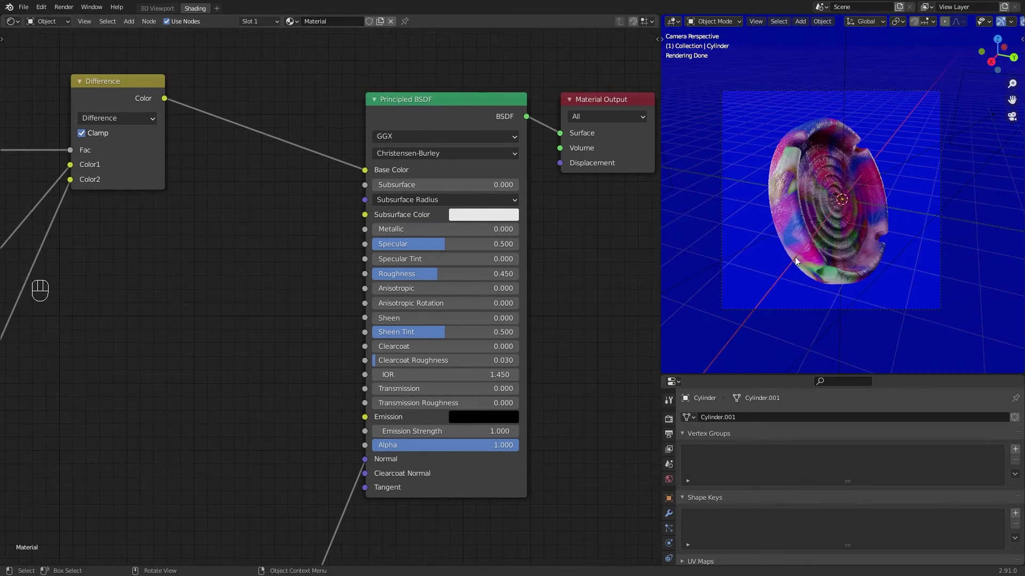
# Check the output and render settings in the 3D Viewport workspace, and start rendering the image.
pyautogui.click(156, 9)
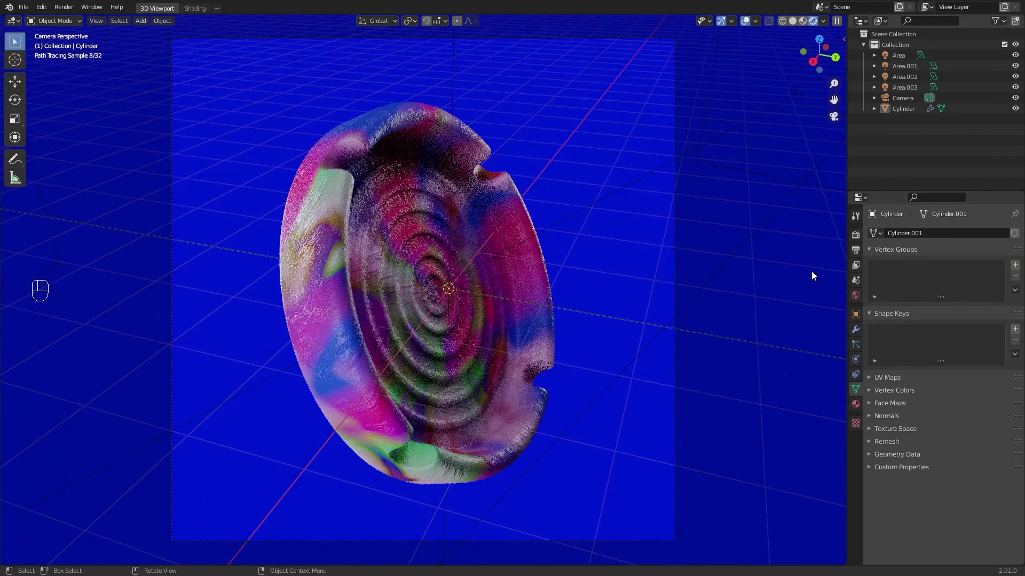
pyautogui.click(856, 234)
pyautogui.click(855, 250)
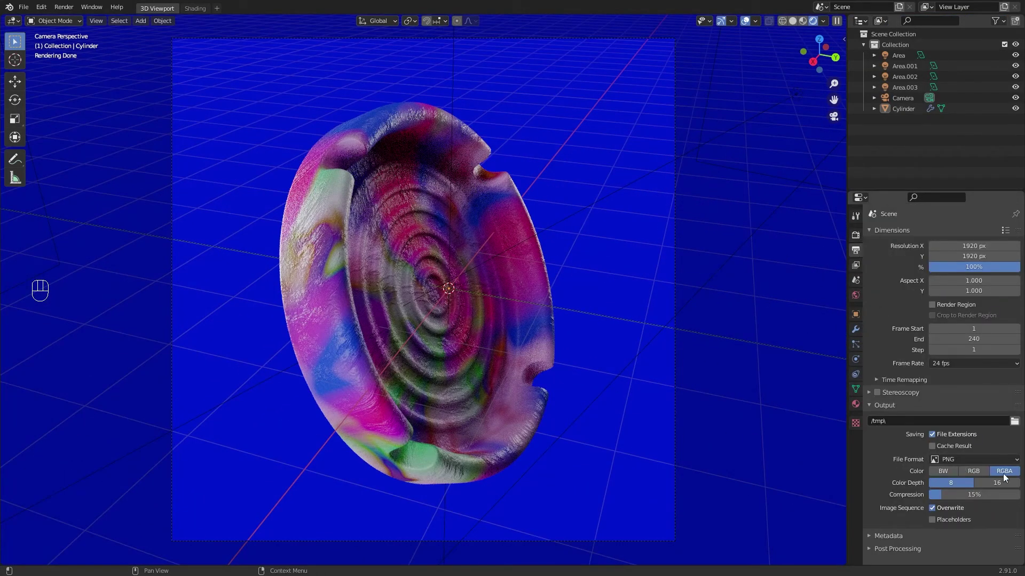
pyautogui.click(856, 235)
pyautogui.press('F12')
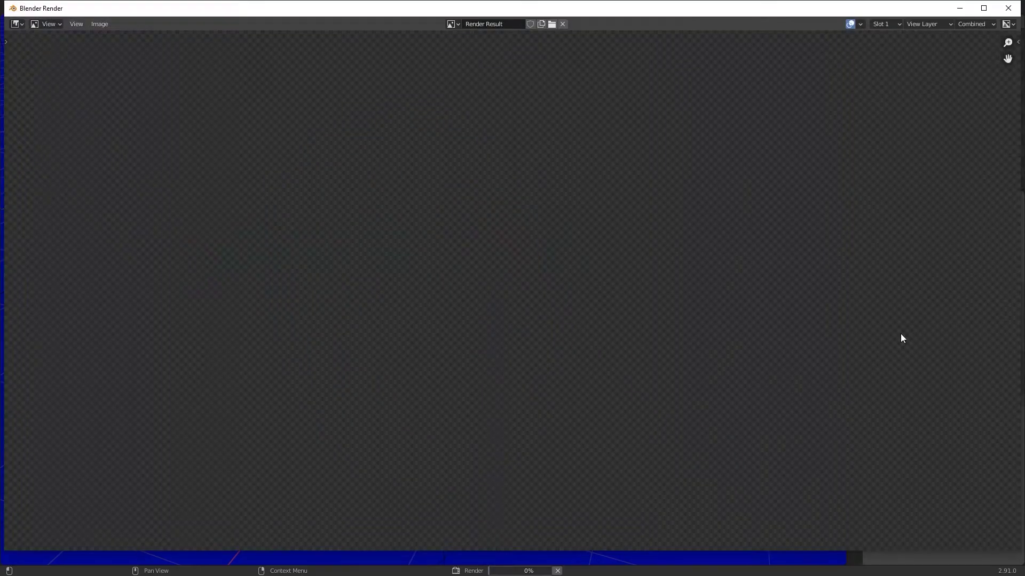